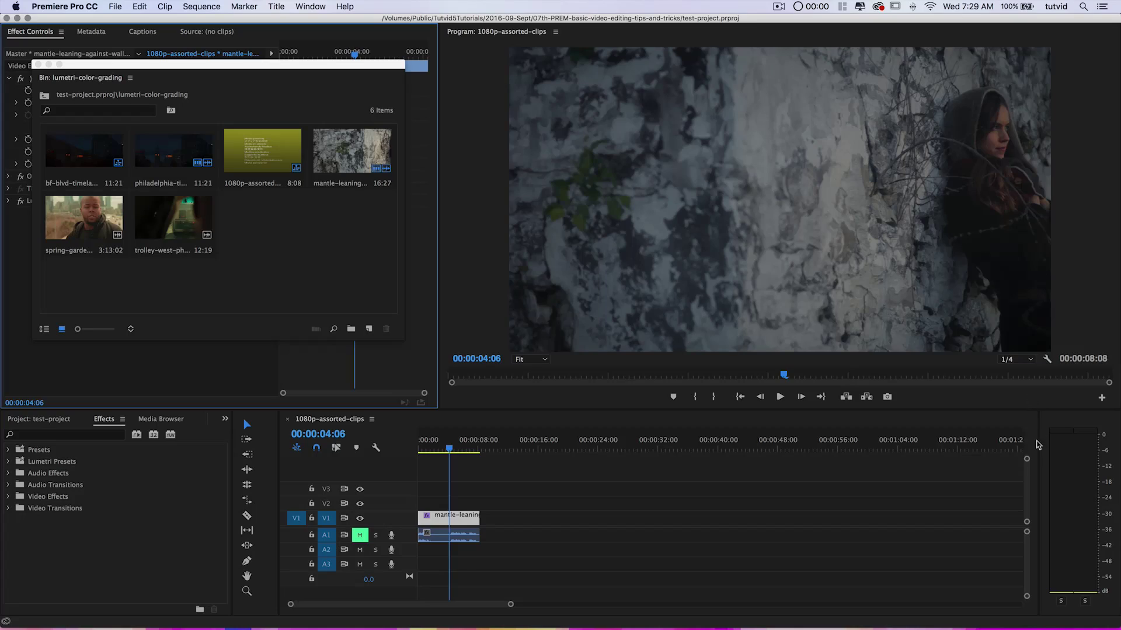
# - Create a new Default Roll title named 'ending' and move its title editor aside
pyautogui.click(332, 428)
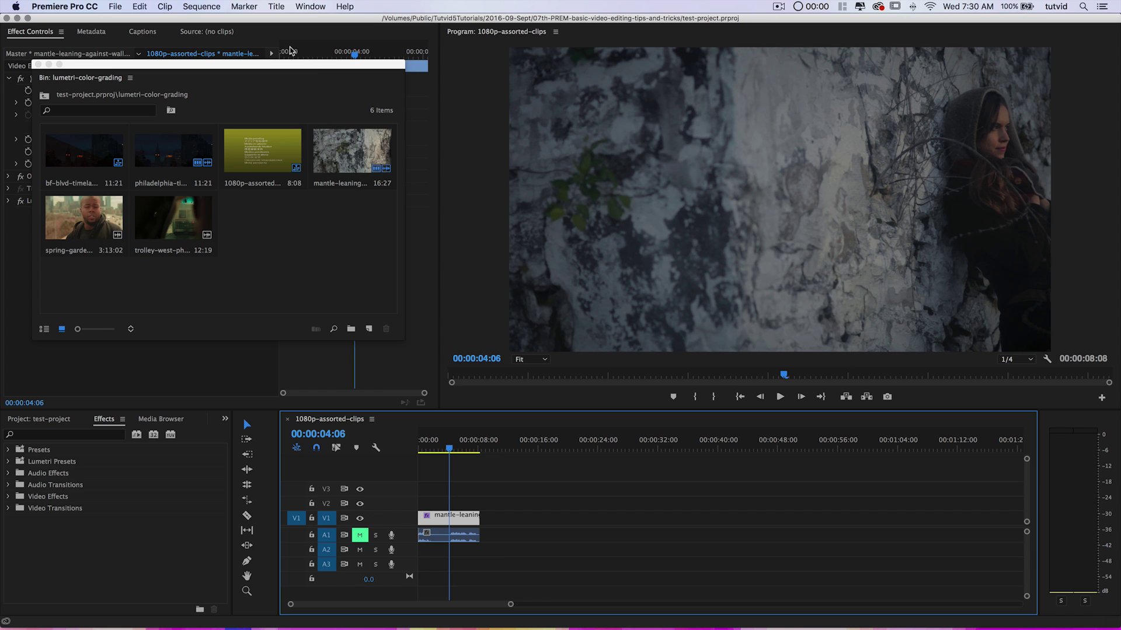
pyautogui.click(276, 6)
pyautogui.moveTo(295, 39)
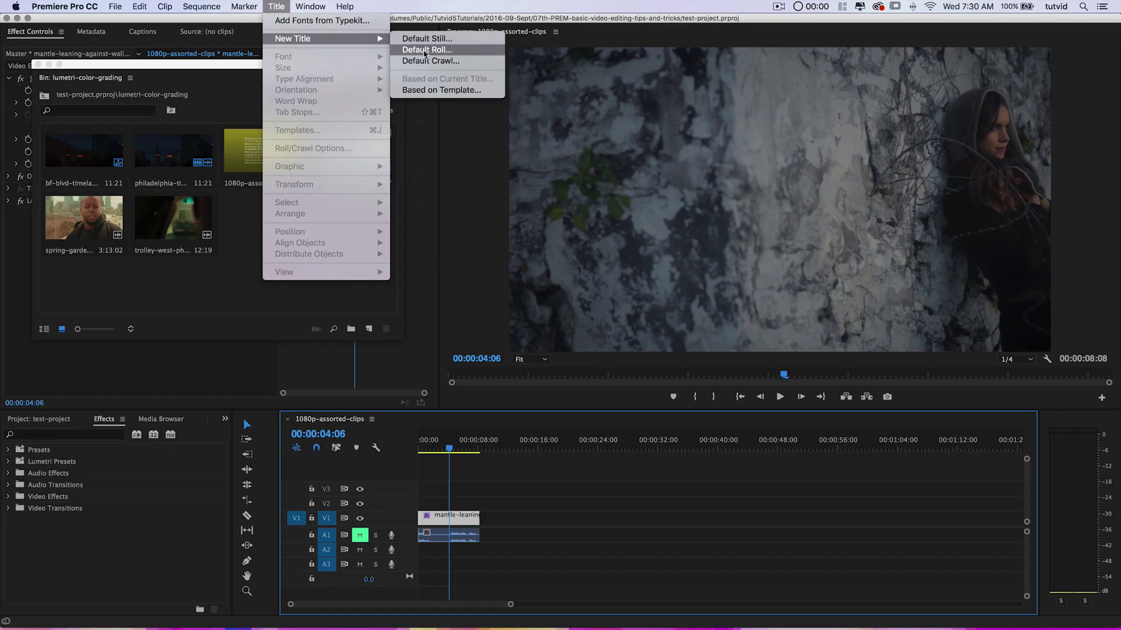
pyautogui.click(426, 51)
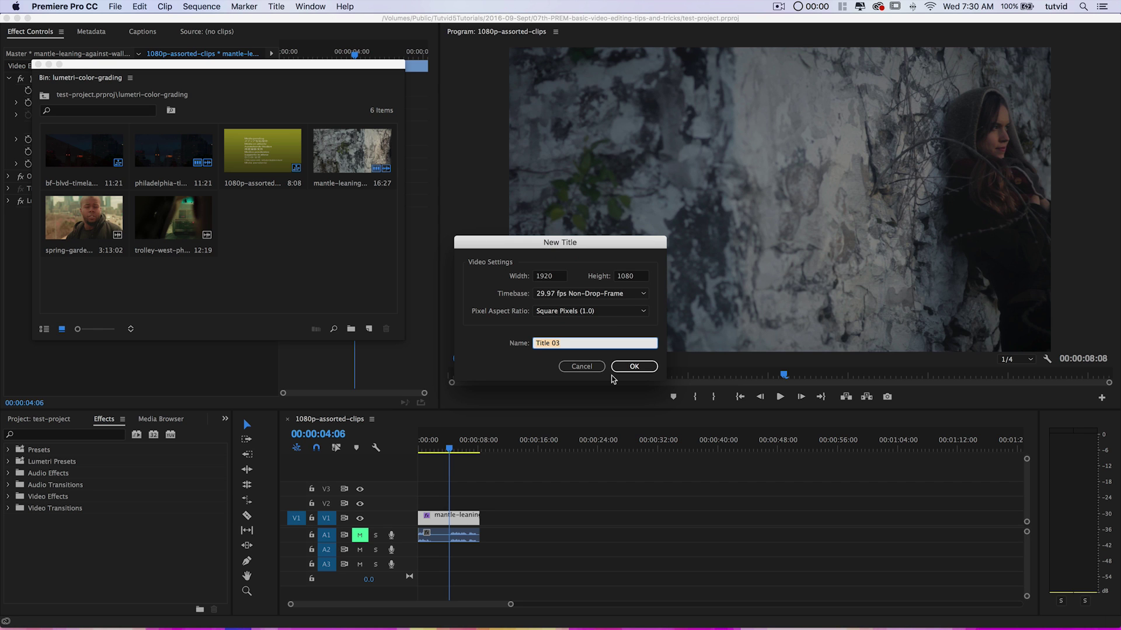
pyautogui.click(634, 366)
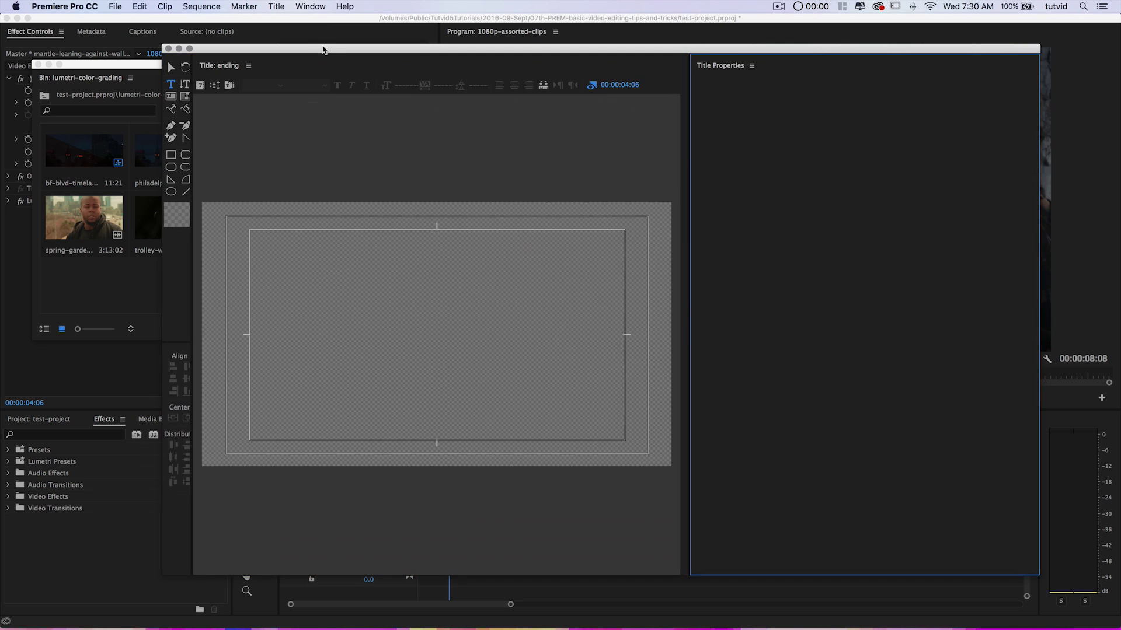
pyautogui.moveTo(324, 50); pyautogui.dragTo(491, 142)
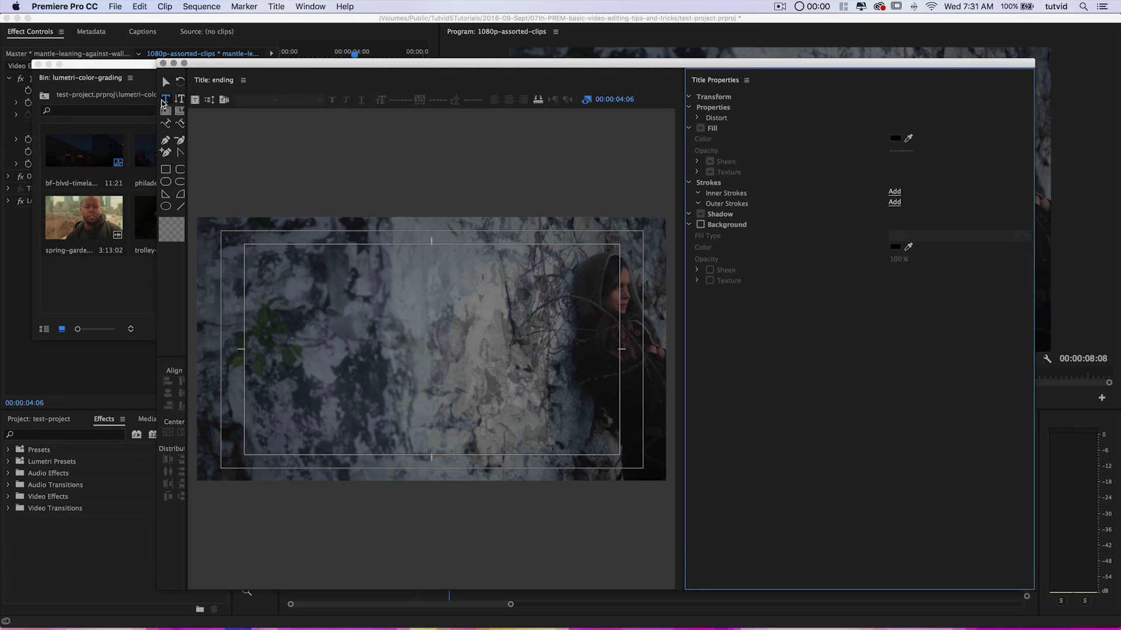
# - Resize the Title: ending designer window so it covers most of the workspace
pyautogui.click(166, 98)
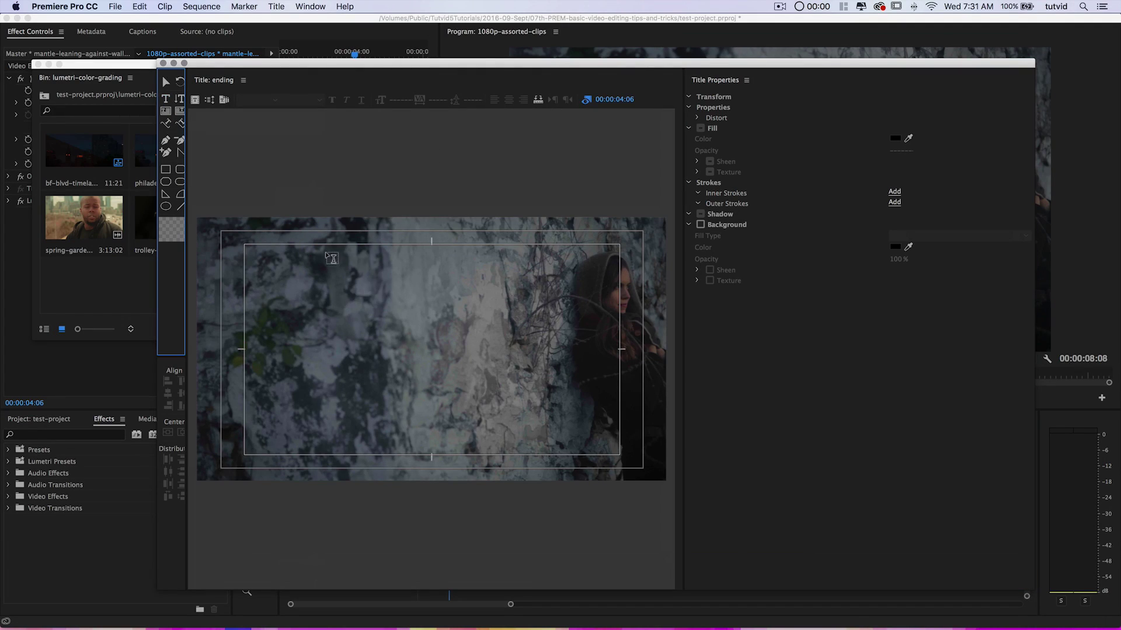
# - In the TextEdit faux-credits document, trial-select the crew labels, names, cast roles and Audio block
pyautogui.press('super+Tab')
pyautogui.press('super+Tab')
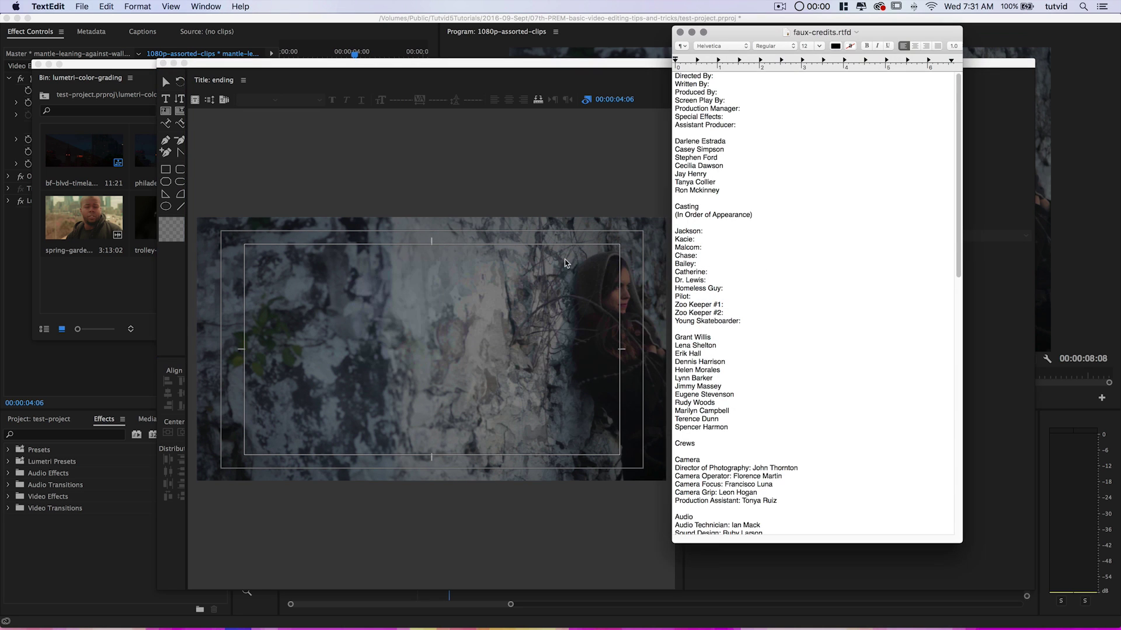
pyautogui.scroll(-15, 715, 175)
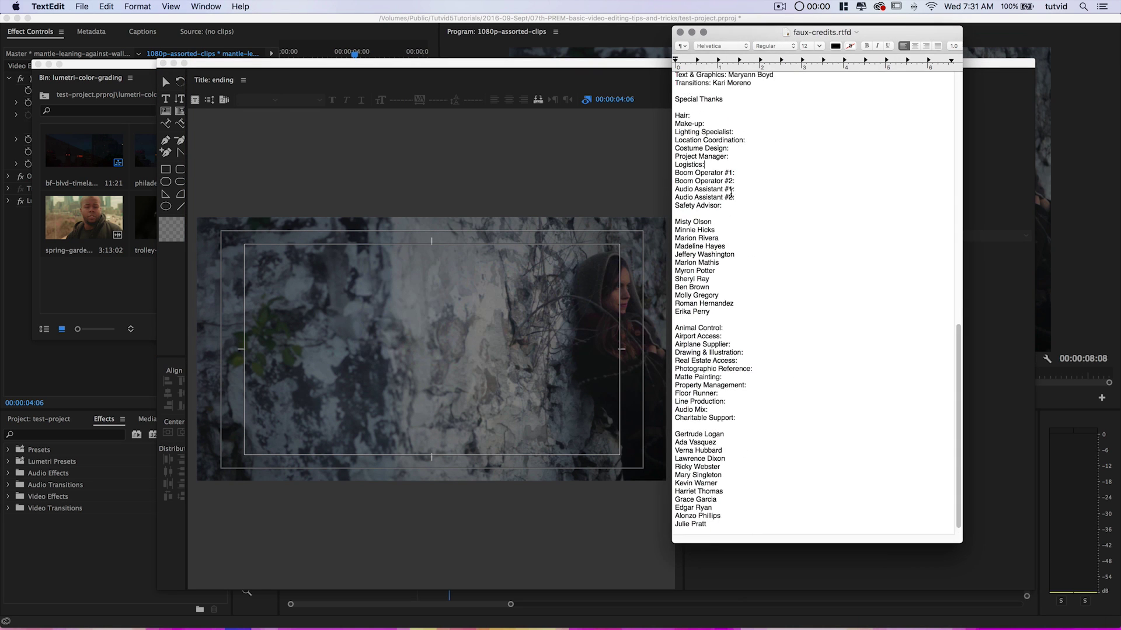
pyautogui.scroll(15, 723, 182)
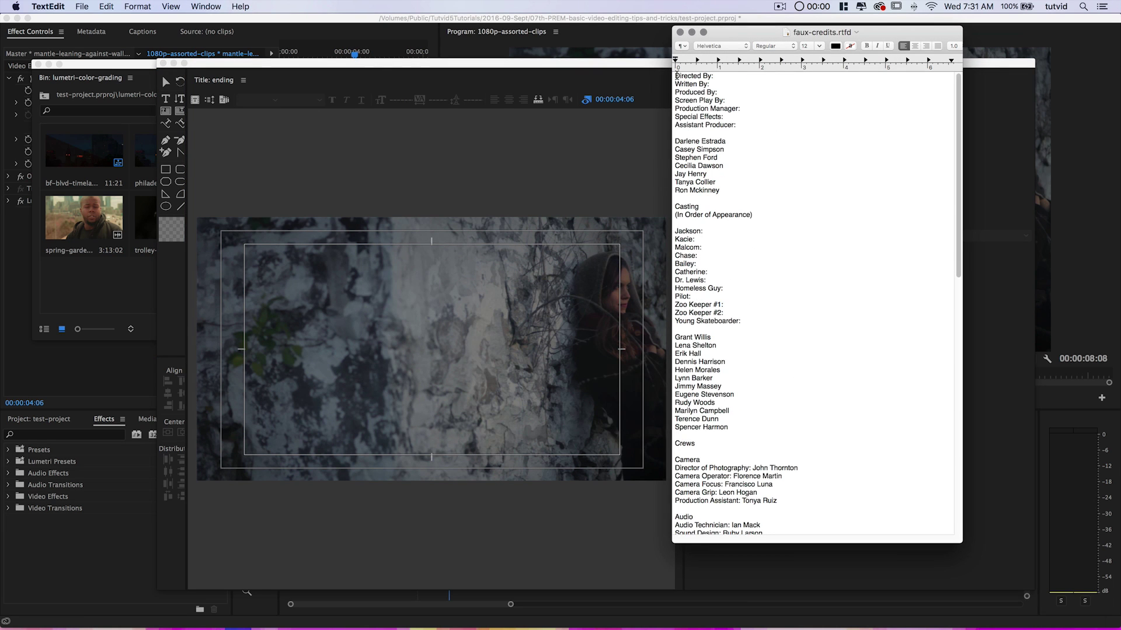
pyautogui.moveTo(675, 76); pyautogui.dragTo(745, 122)
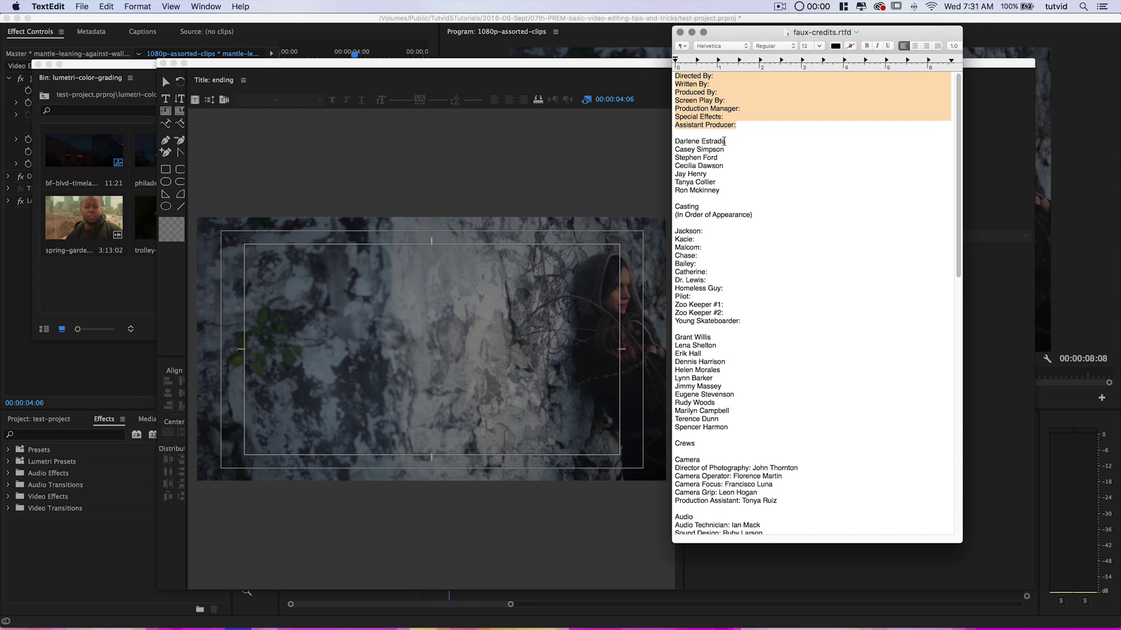
pyautogui.moveTo(675, 140); pyautogui.dragTo(758, 217)
pyautogui.click(706, 205)
pyautogui.moveTo(676, 224); pyautogui.dragTo(753, 322)
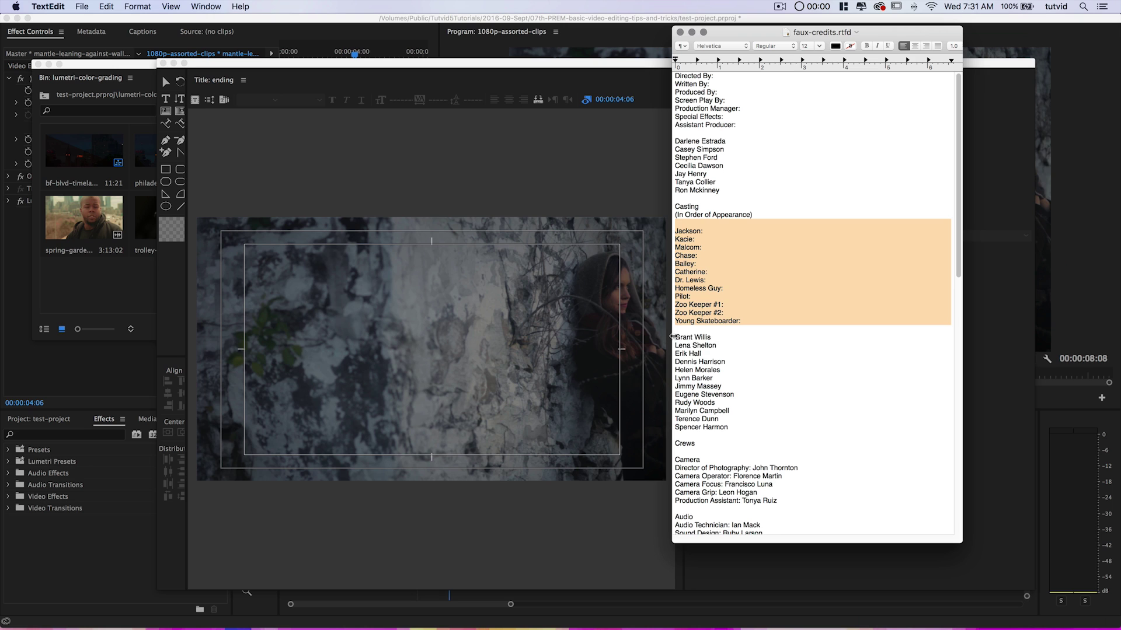
pyautogui.moveTo(677, 337); pyautogui.dragTo(738, 423)
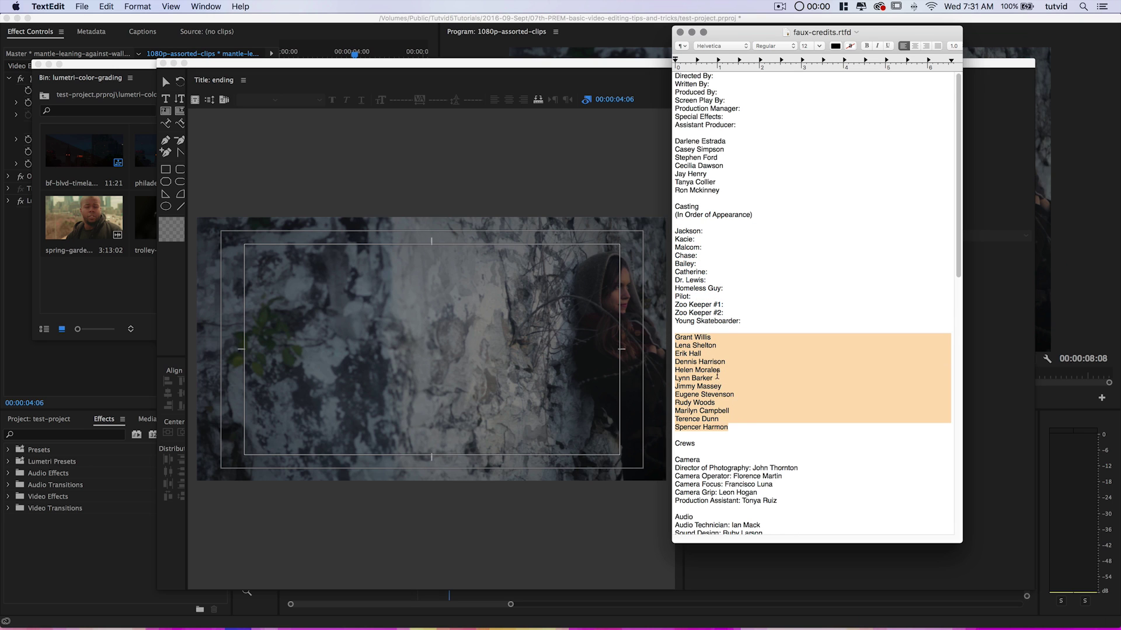
pyautogui.scroll(-7, 717, 375)
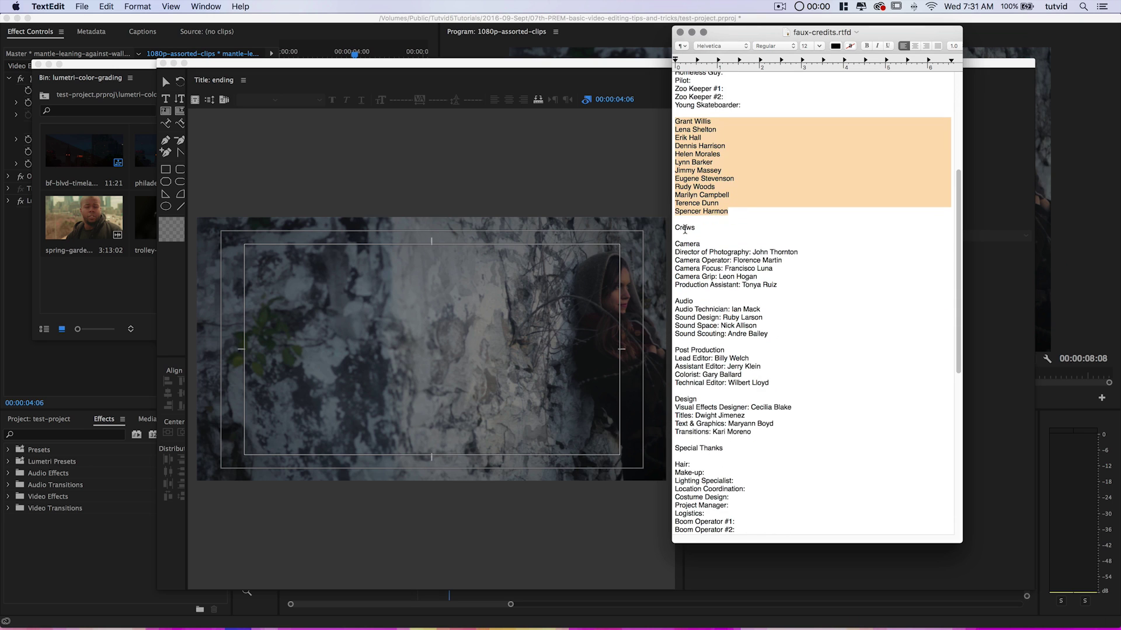
pyautogui.moveTo(677, 243); pyautogui.dragTo(740, 333)
pyautogui.click(735, 296)
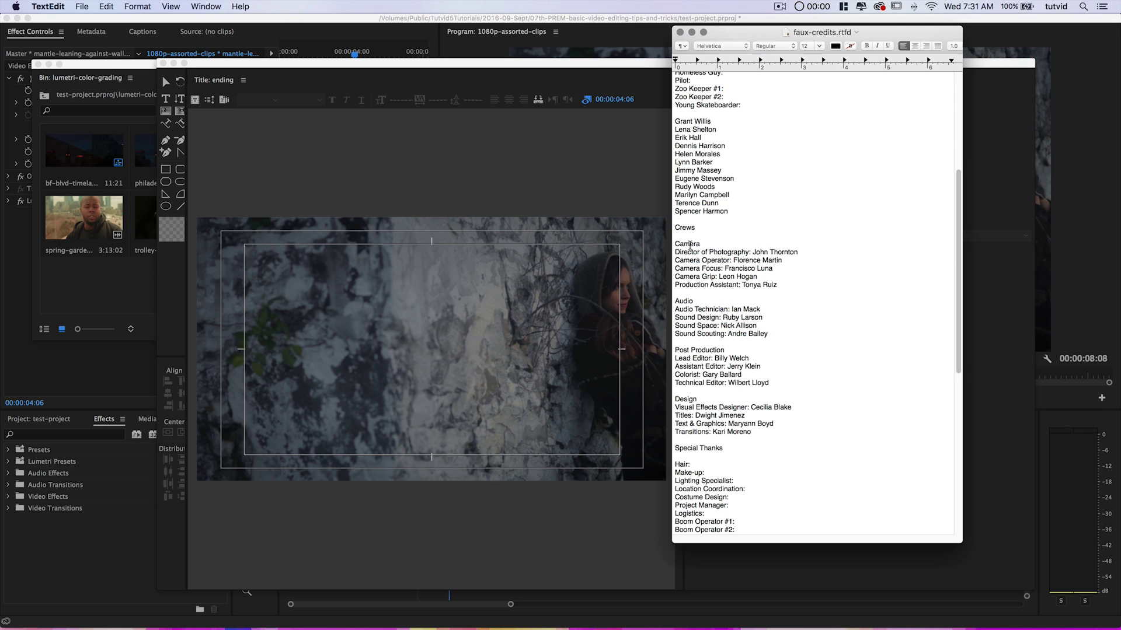
pyautogui.moveTo(676, 251); pyautogui.dragTo(788, 253)
pyautogui.click(708, 252)
# - Select the seven labels Directed By: through Assistant Producer: for copying, then return to Premiere
pyautogui.scroll(-8, 733, 424)
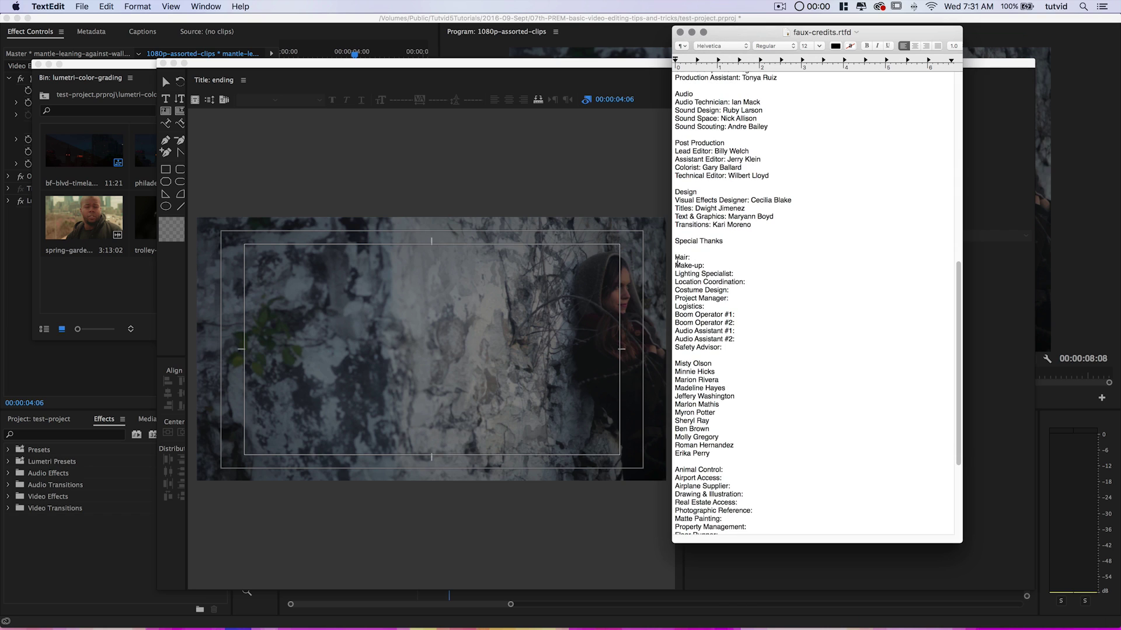
pyautogui.moveTo(676, 259); pyautogui.dragTo(738, 429)
pyautogui.scroll(-1, 723, 349)
pyautogui.scroll(-6, 737, 429)
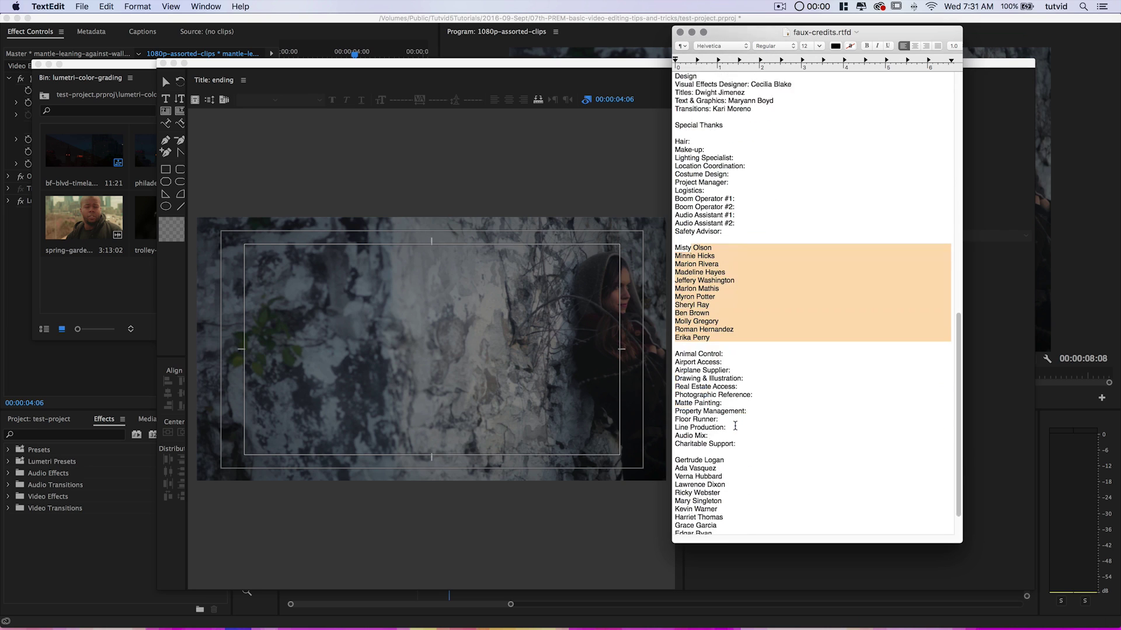
pyautogui.click(703, 359)
pyautogui.scroll(10, 723, 314)
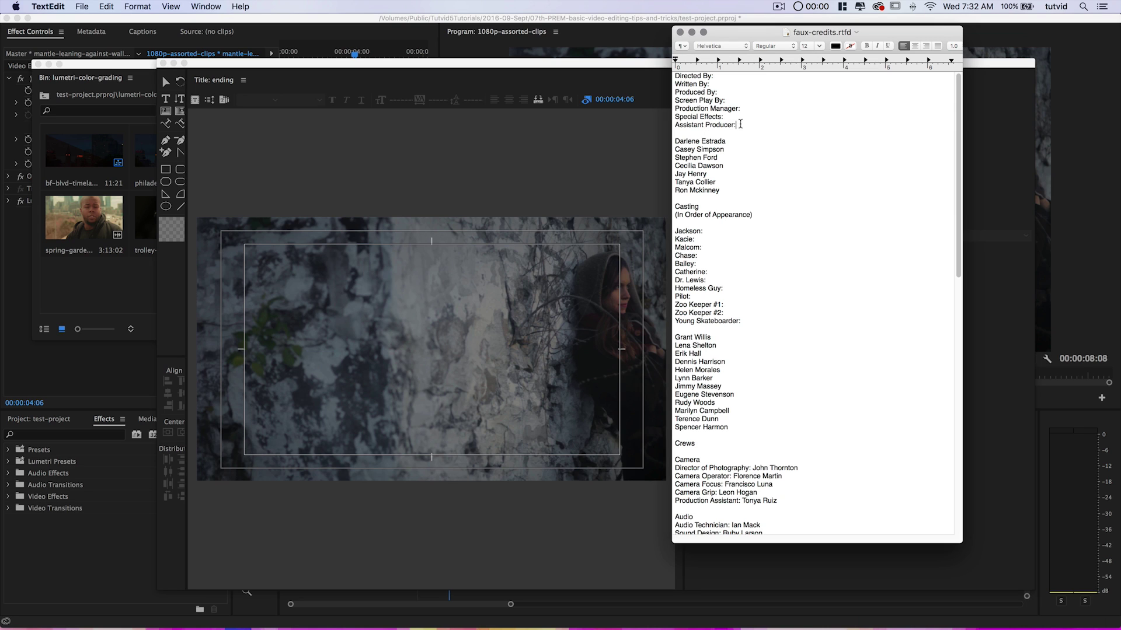
pyautogui.moveTo(738, 125); pyautogui.dragTo(695, 80)
pyautogui.press('super+c')
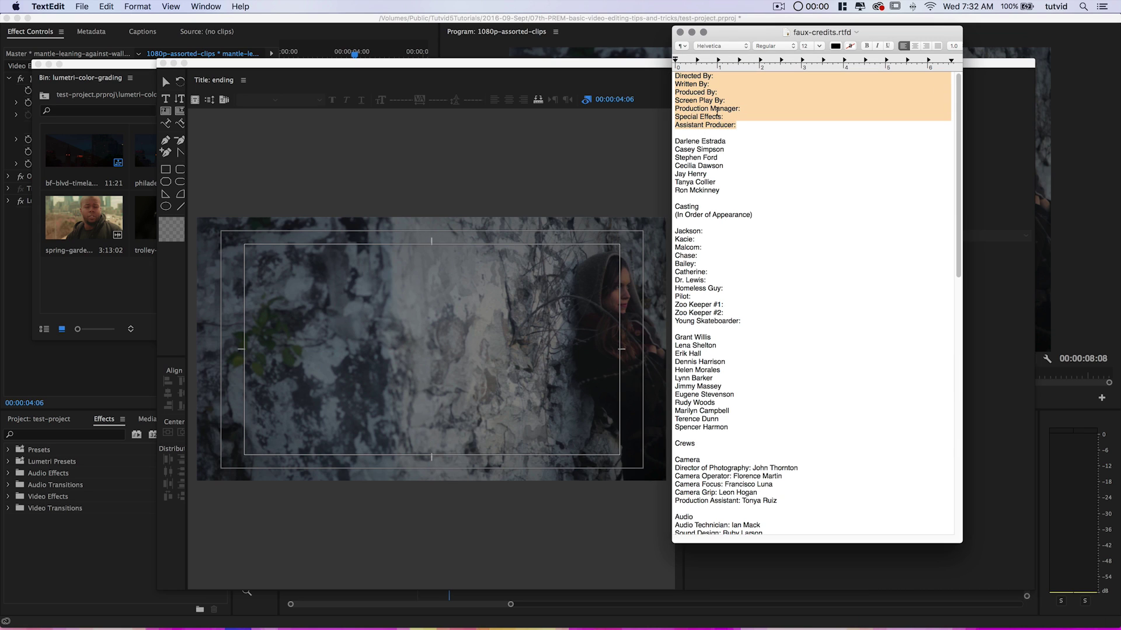
pyautogui.click(491, 57)
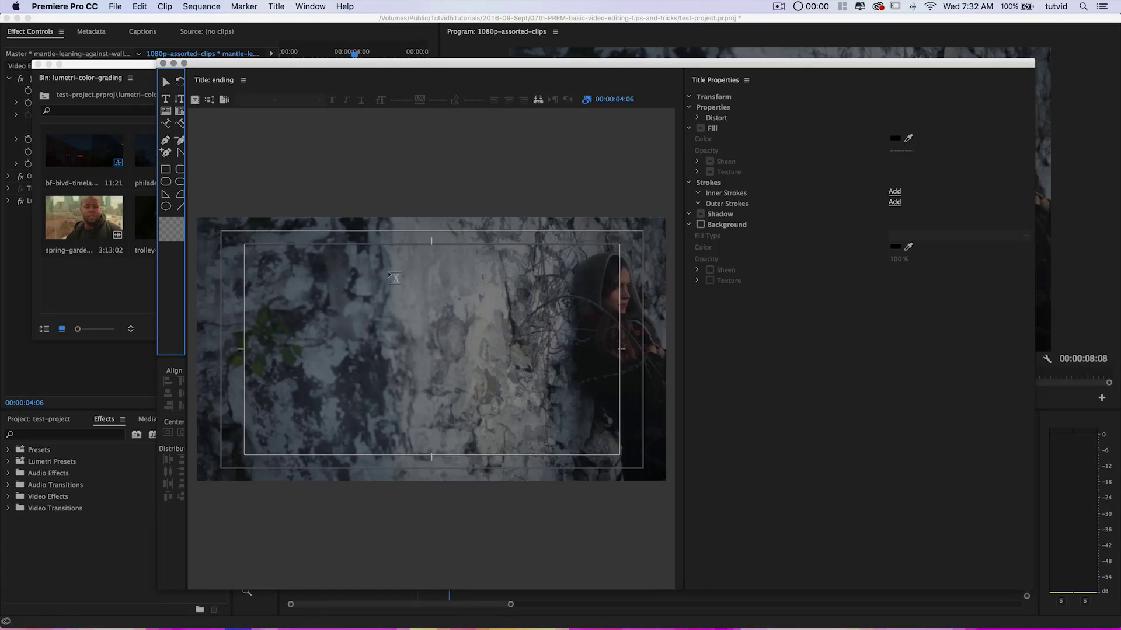
# - Draw an area text box on the left half of the frame and paste the credit labels into it
pyautogui.click(166, 99)
pyautogui.moveTo(245, 245); pyautogui.dragTo(433, 468)
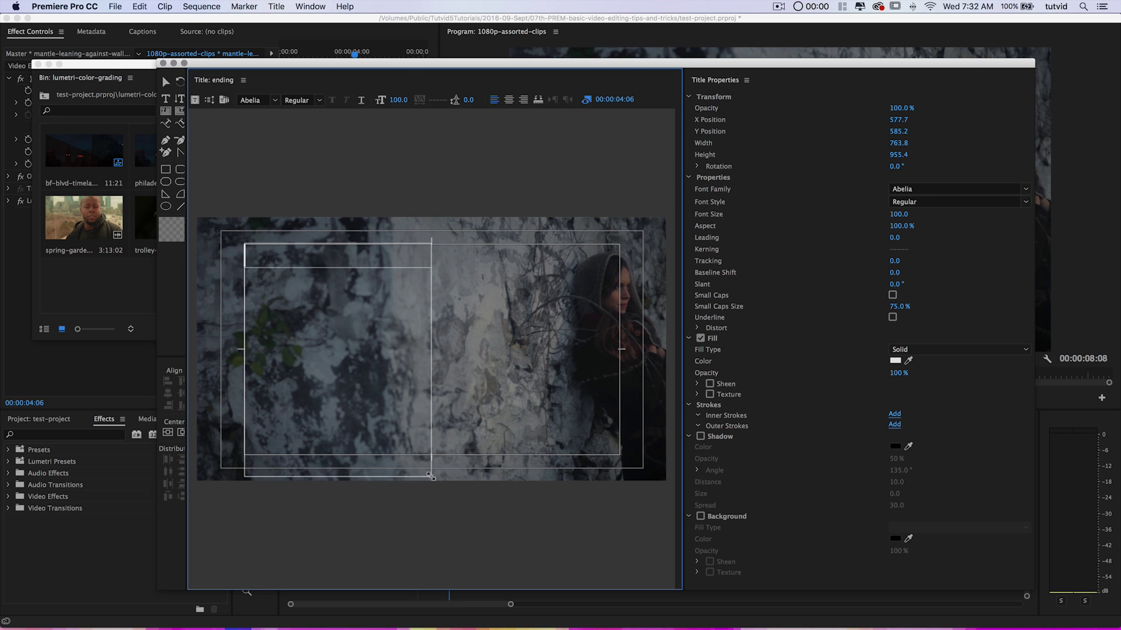
pyautogui.moveTo(431, 477); pyautogui.dragTo(432, 477)
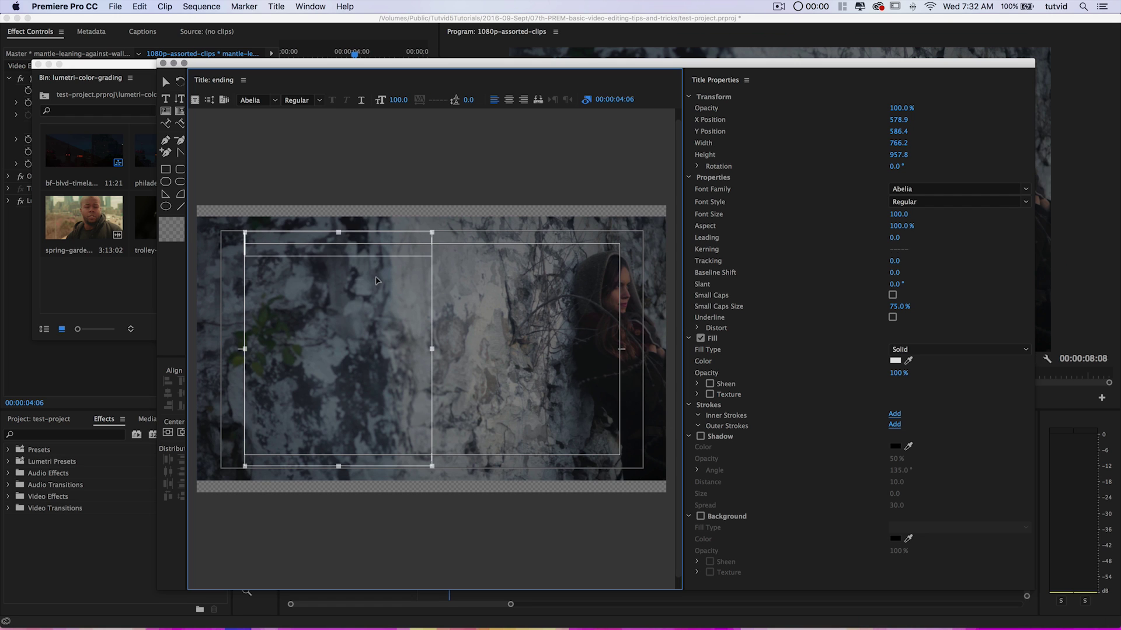
pyautogui.write('DIRECTED BY: WRITTEN BY: PRODUCED BY: SCREEN PLAY BY: PRODUCTION MANAGER: SPECIAL EFFECTS:')
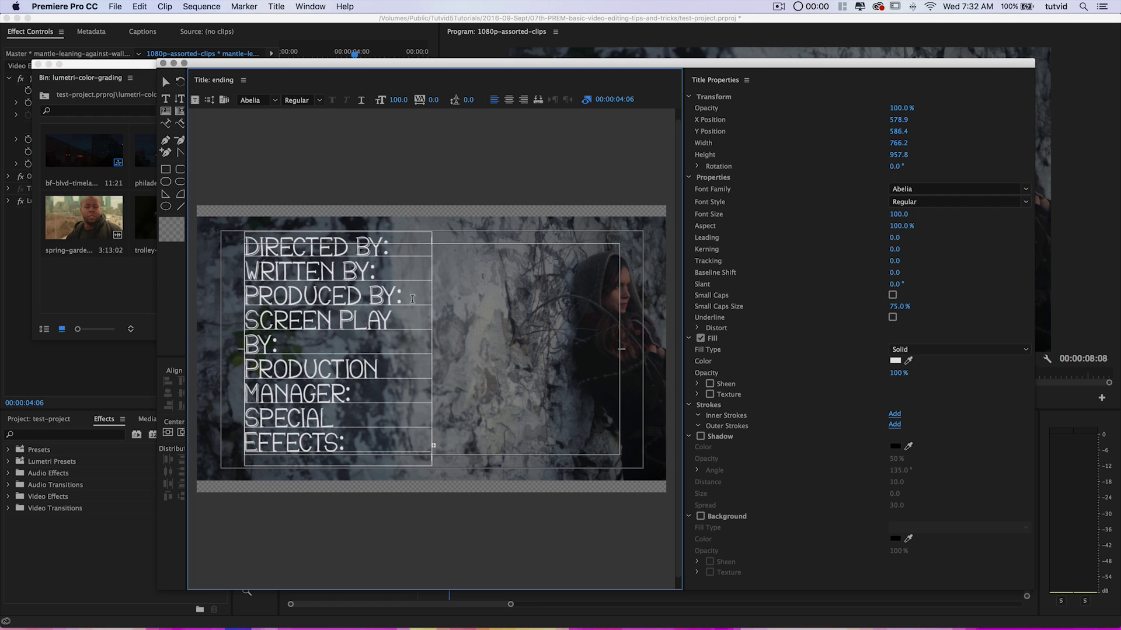
pyautogui.click(166, 81)
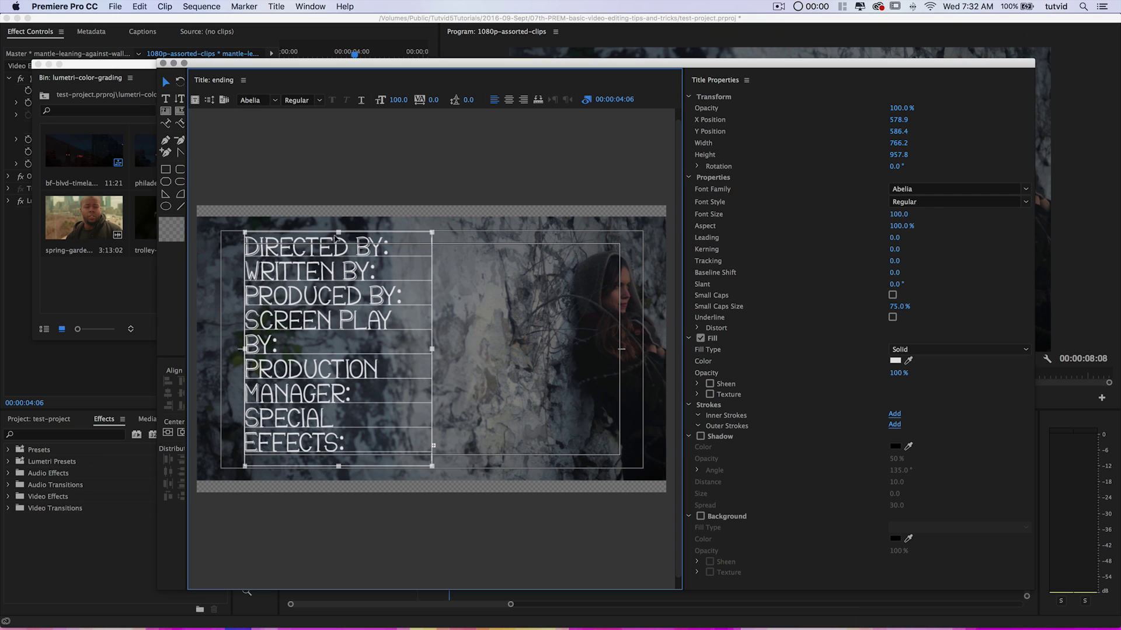
# - Change the credit labels' font family to Josefin Sans with the Bold style
pyautogui.click(257, 100)
pyautogui.write('Josefin Sans')
pyautogui.press('Tab')
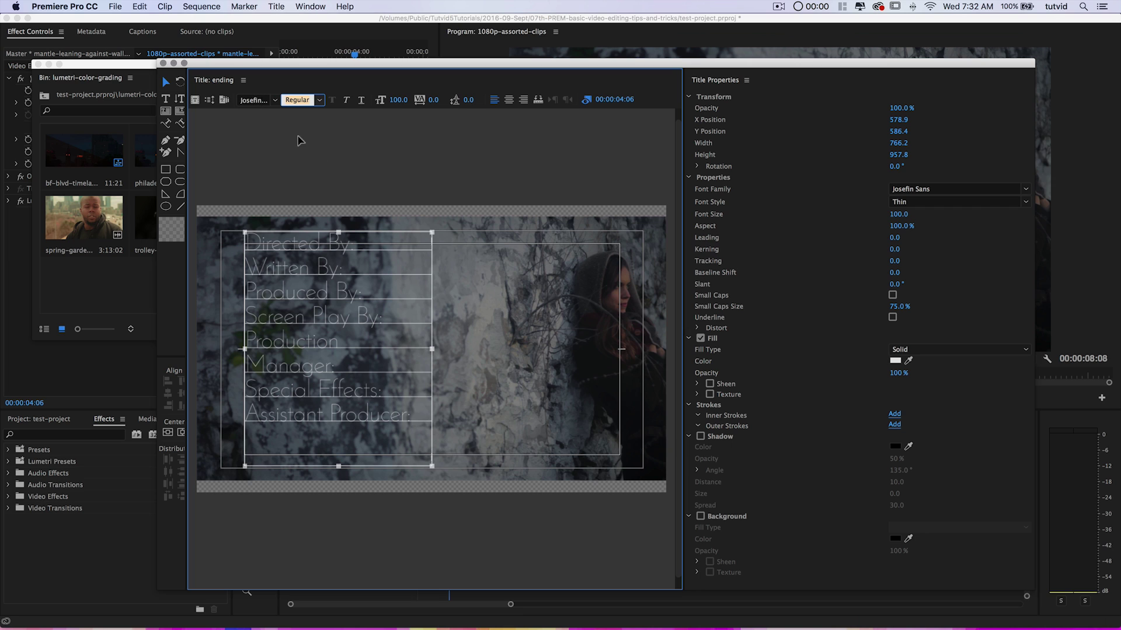
pyautogui.click(320, 101)
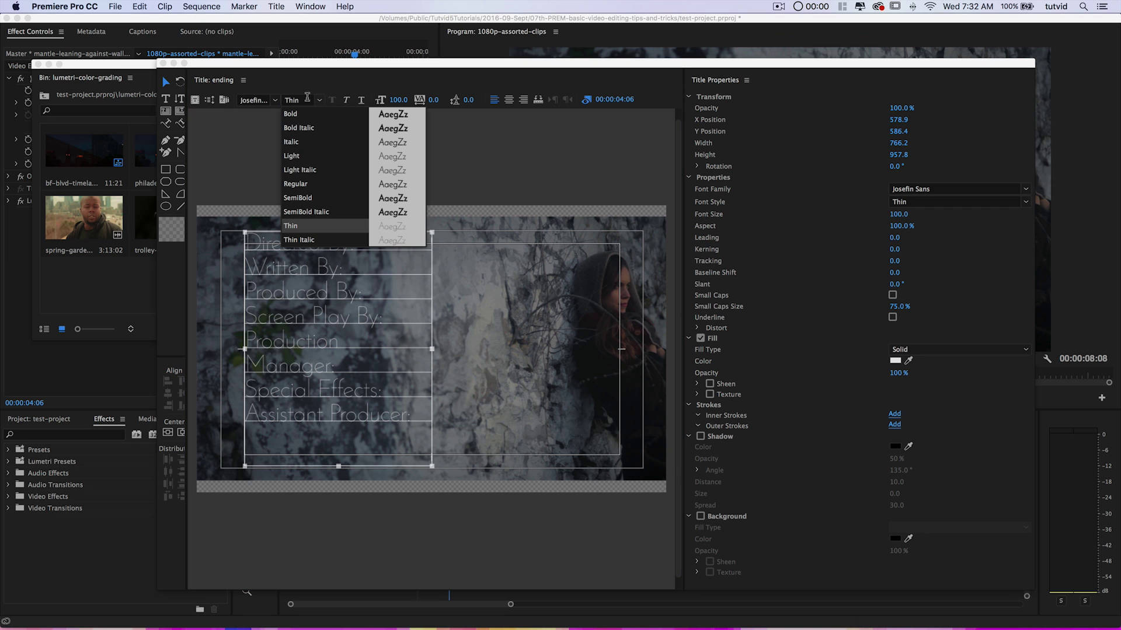
pyautogui.click(305, 119)
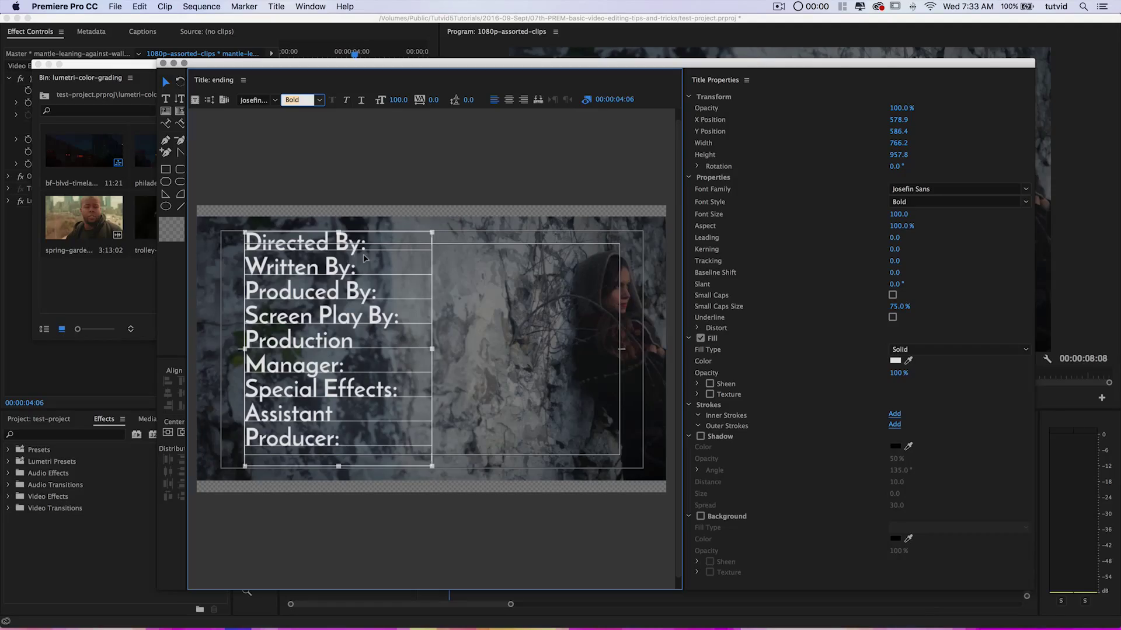
pyautogui.press('super+Tab')
pyautogui.press('super+Tab')
pyautogui.press('super+Tab')
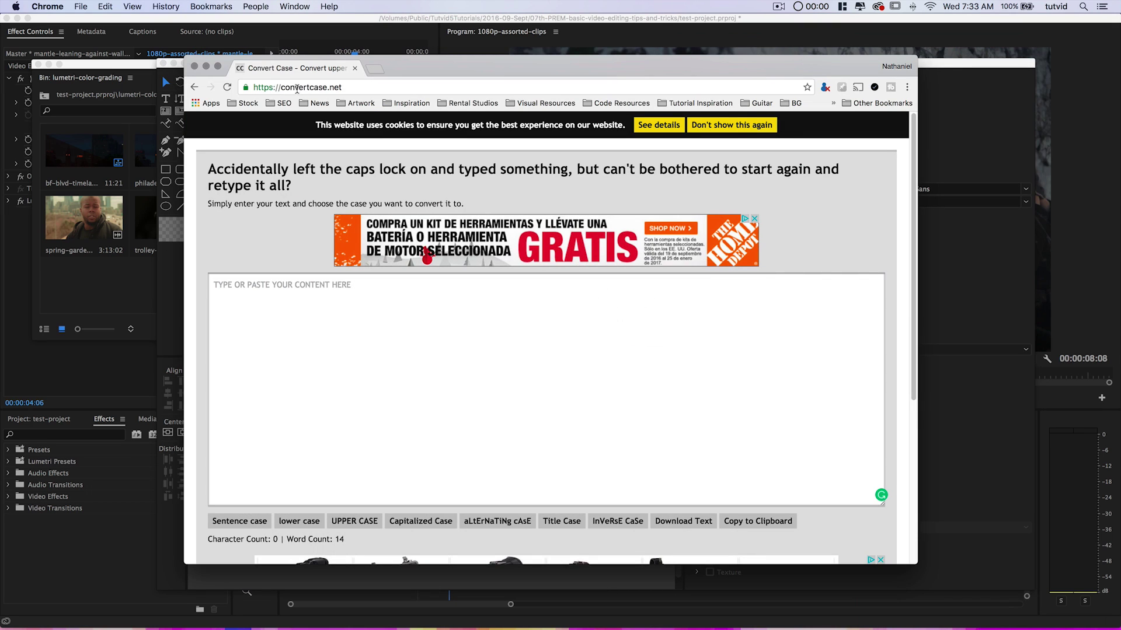
# - Paste the credit labels into Convert Case, convert them to UPPER CASE, and select the result
pyautogui.click(419, 317)
pyautogui.press('super+v')
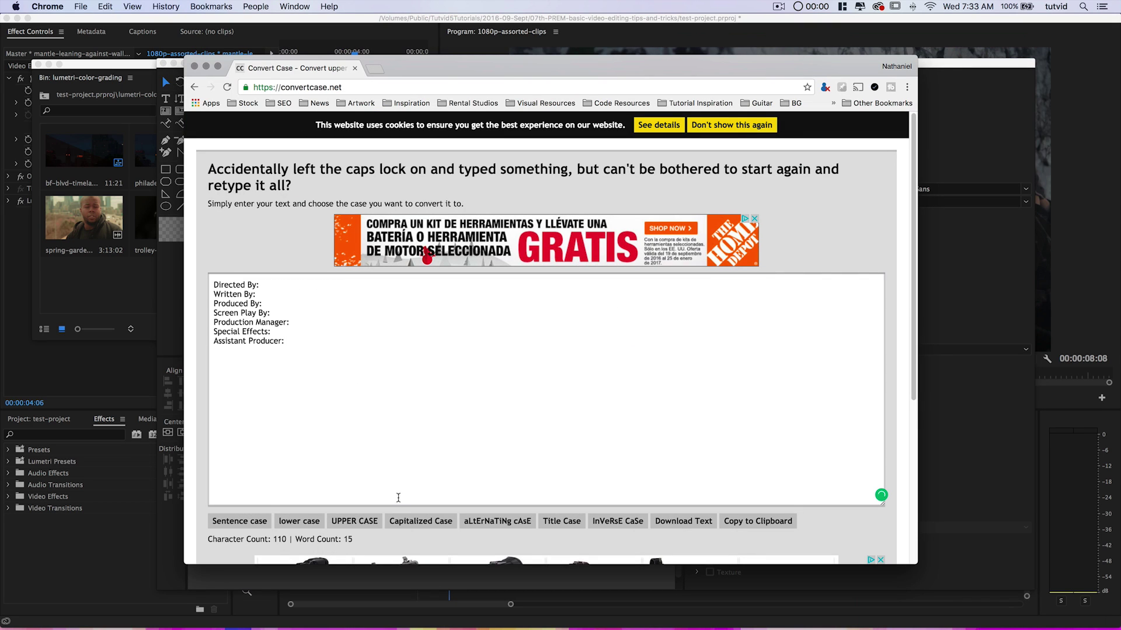
pyautogui.click(353, 519)
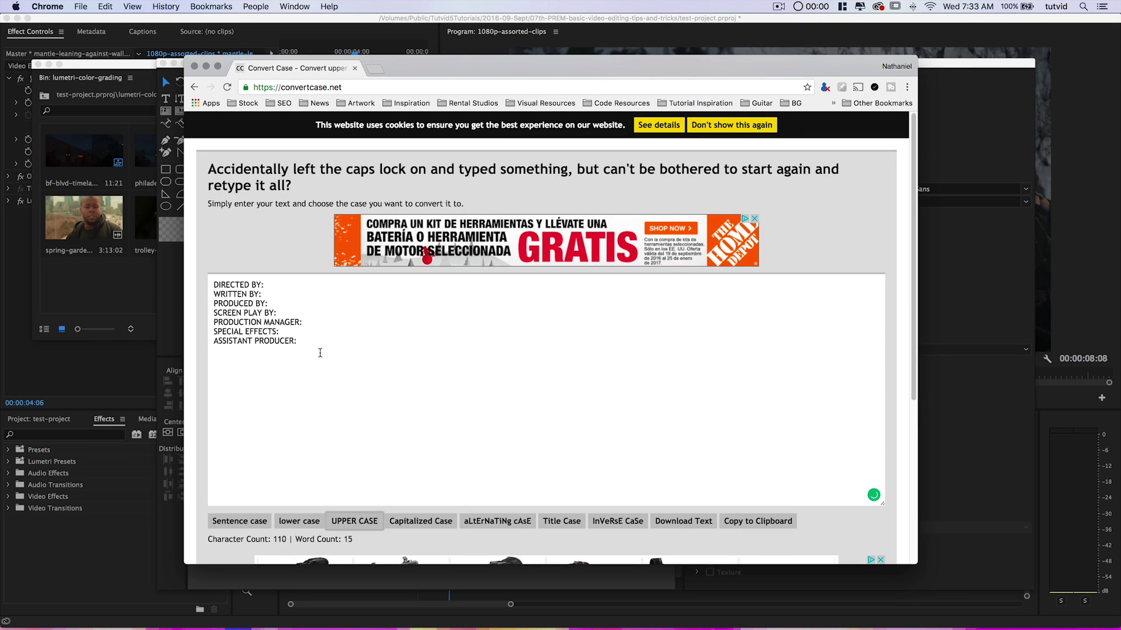
pyautogui.moveTo(320, 353); pyautogui.dragTo(197, 252)
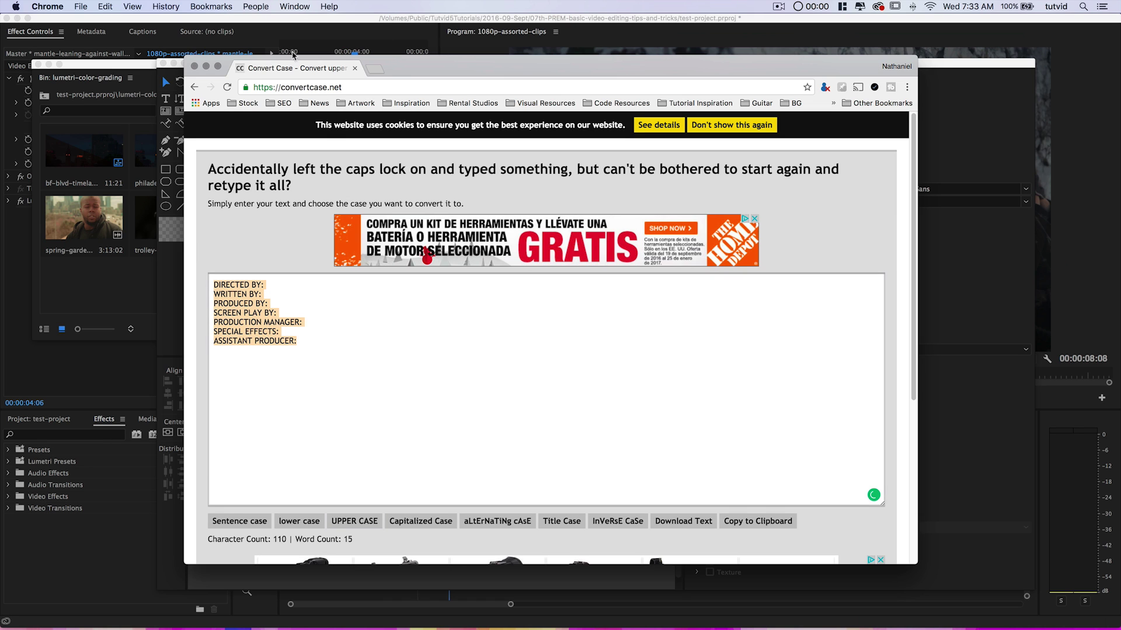
pyautogui.click(168, 77)
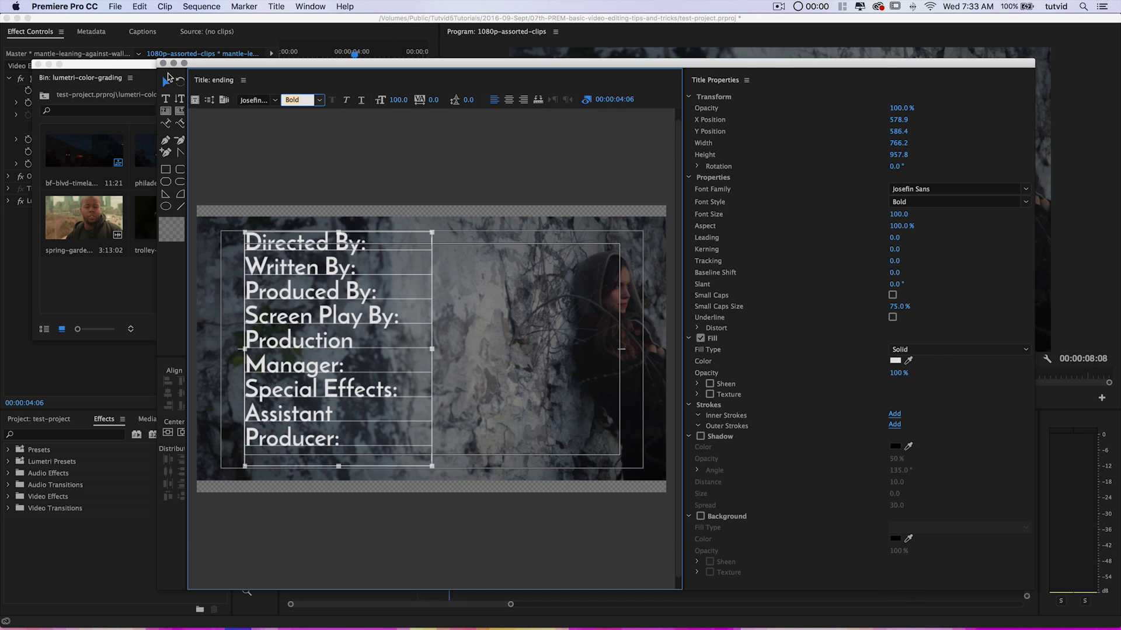
pyautogui.click(312, 268)
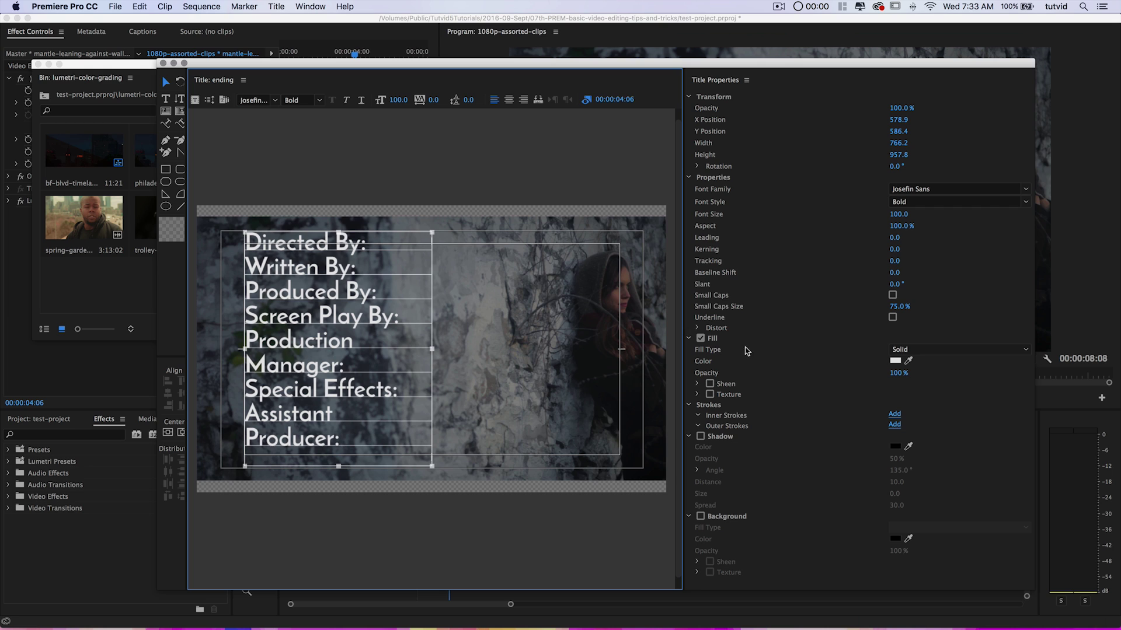
# - Turn on Small Caps with a Small Caps Size of 100%
pyautogui.click(892, 295)
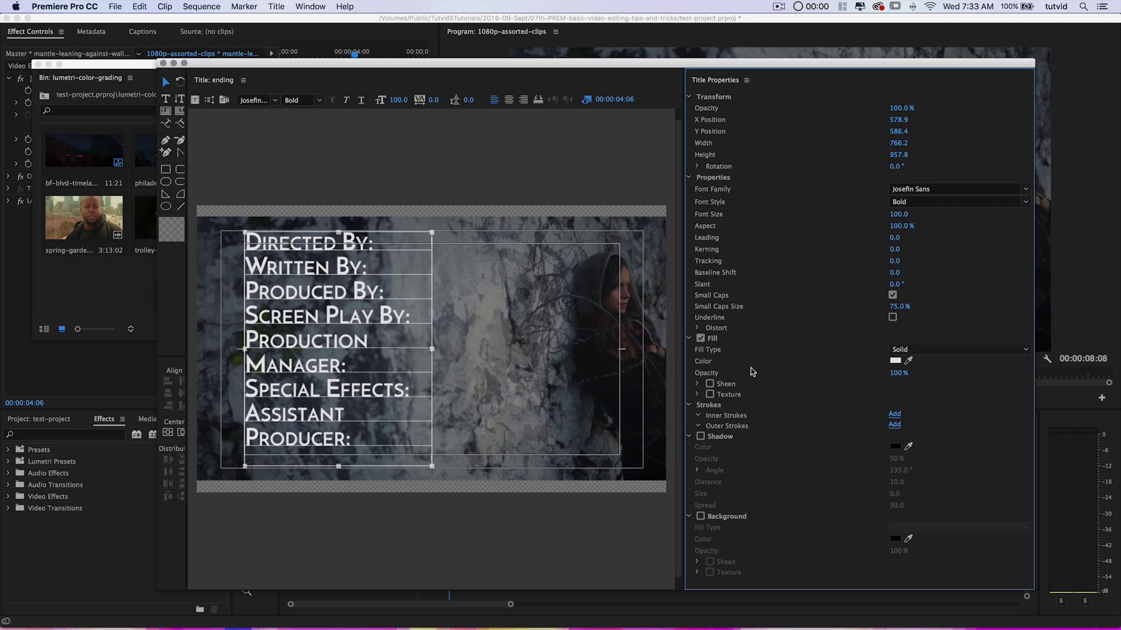
pyautogui.click(901, 306)
pyautogui.write('100')
pyautogui.press('Return')
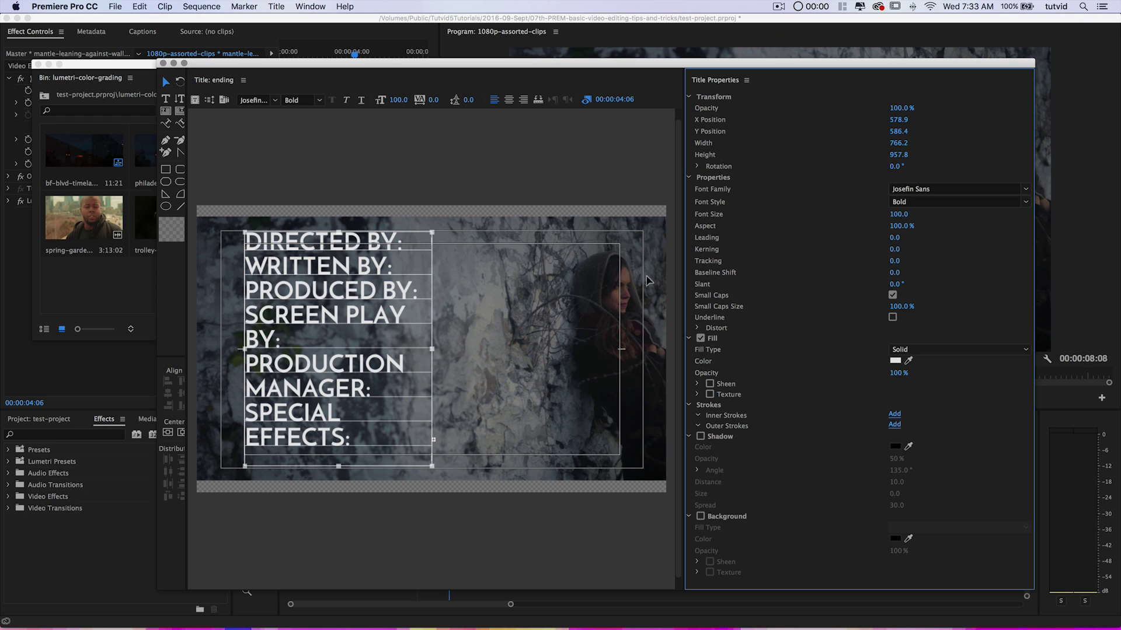
# - Set the credit headings to font size 25 and leading 10, aligned right
pyautogui.click(400, 99)
pyautogui.write('25')
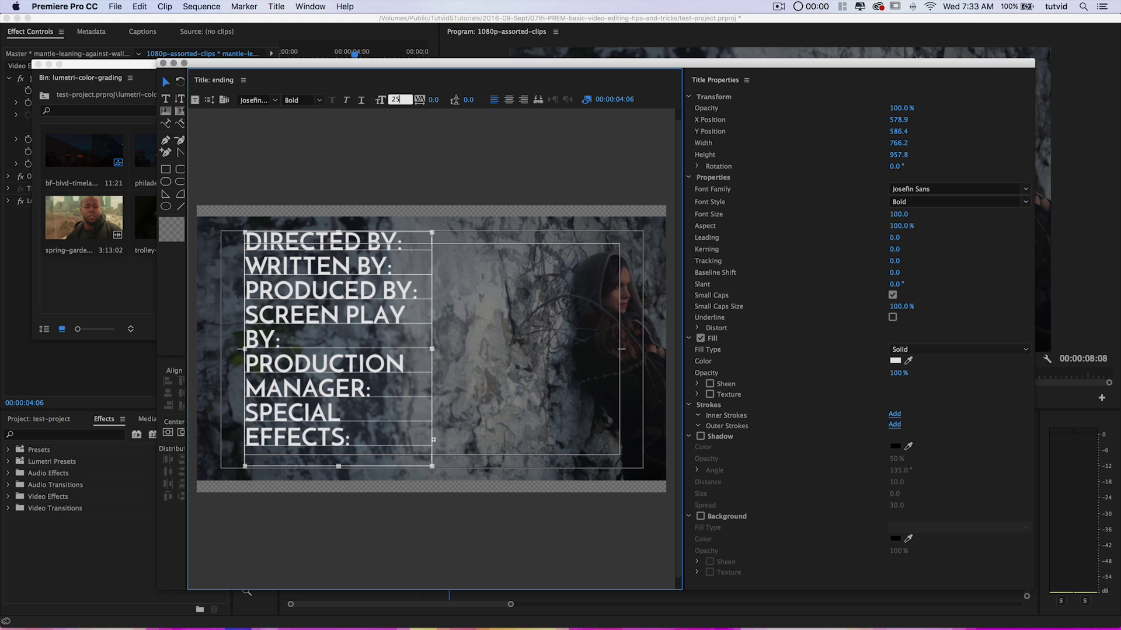
pyautogui.press('Return')
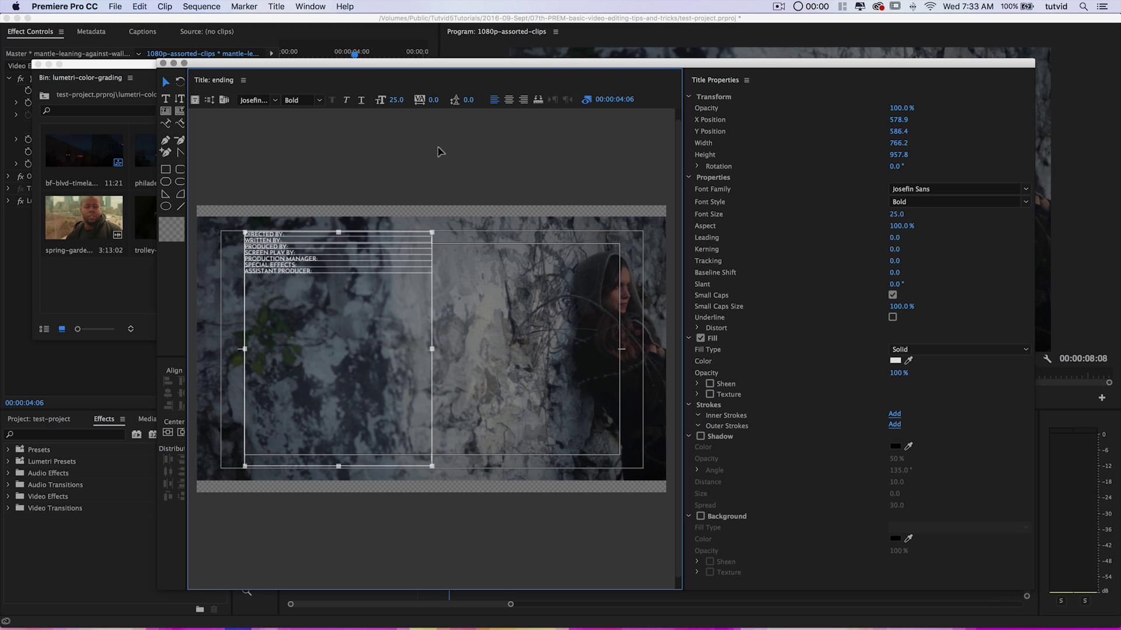
pyautogui.click(470, 101)
pyautogui.write('10')
pyautogui.press('Return')
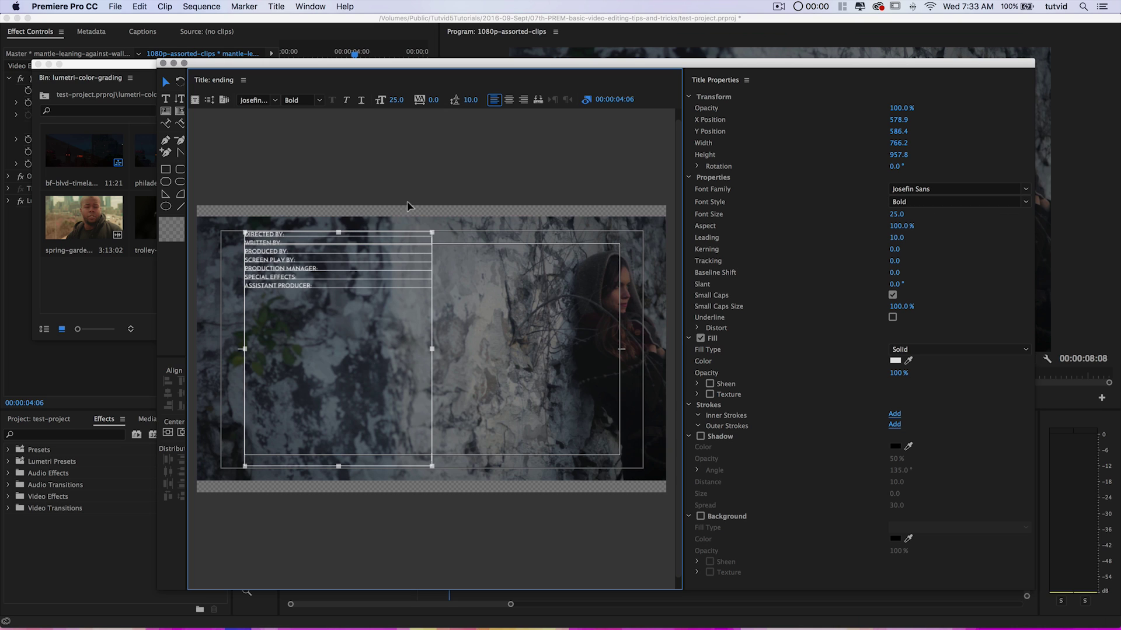
pyautogui.click(523, 100)
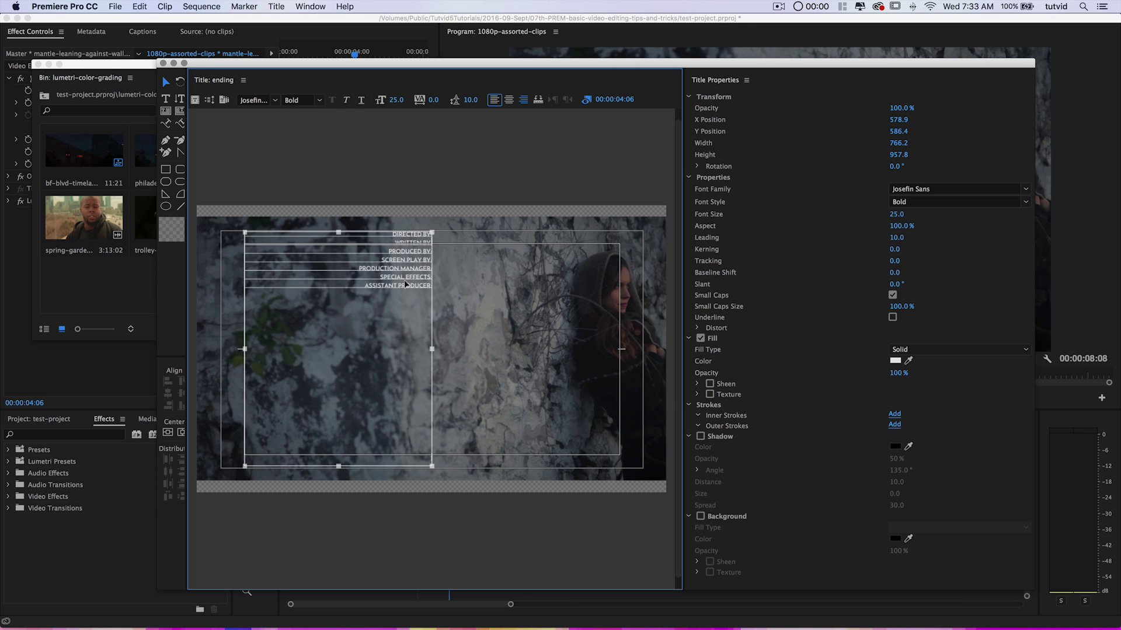
# - Copy the character names Jackson: through Young Skateboarder: from the credits document
pyautogui.press('super+Tab')
pyautogui.press('Tab')
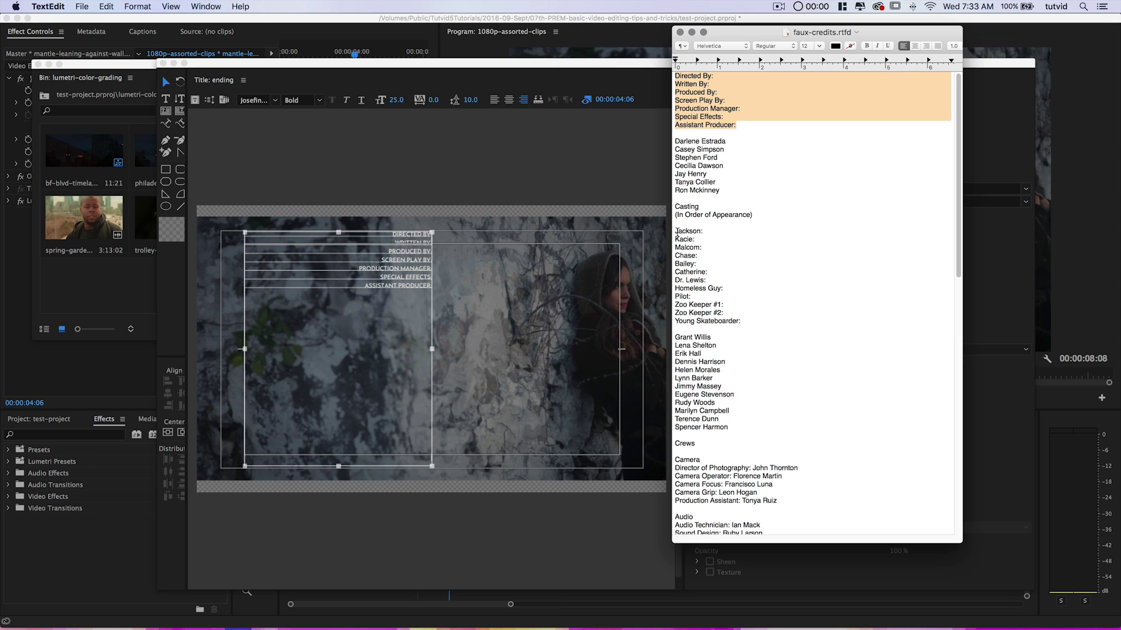
pyautogui.moveTo(676, 235); pyautogui.dragTo(748, 319)
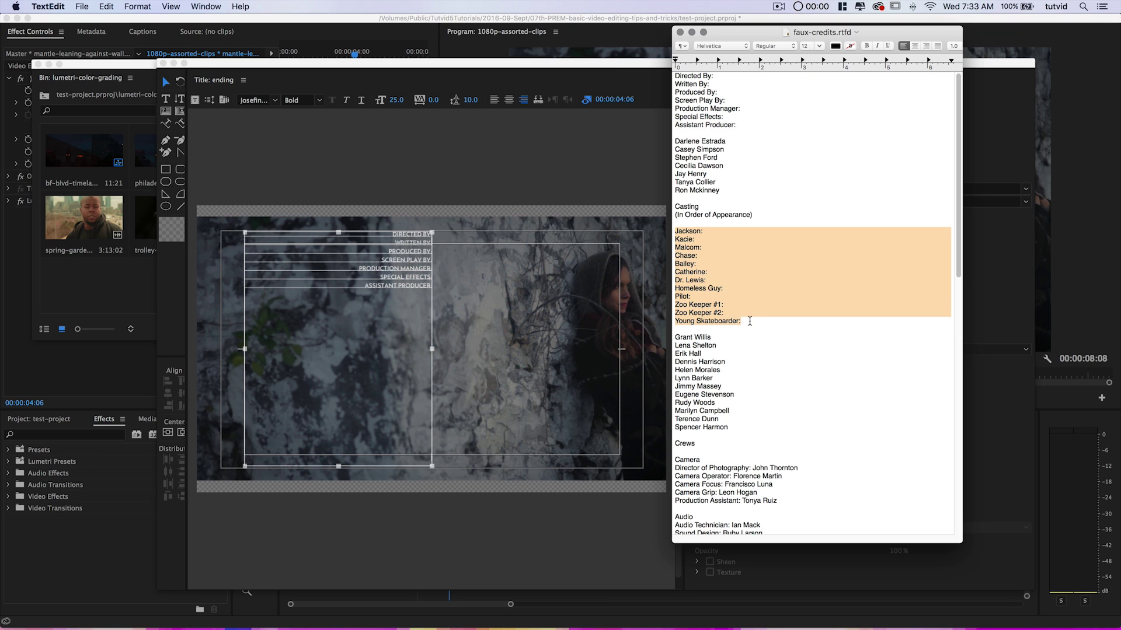
pyautogui.press('super+c')
# - Paste the character names below ASSISTANT PRODUCER after a blank-line gap
pyautogui.click(418, 298)
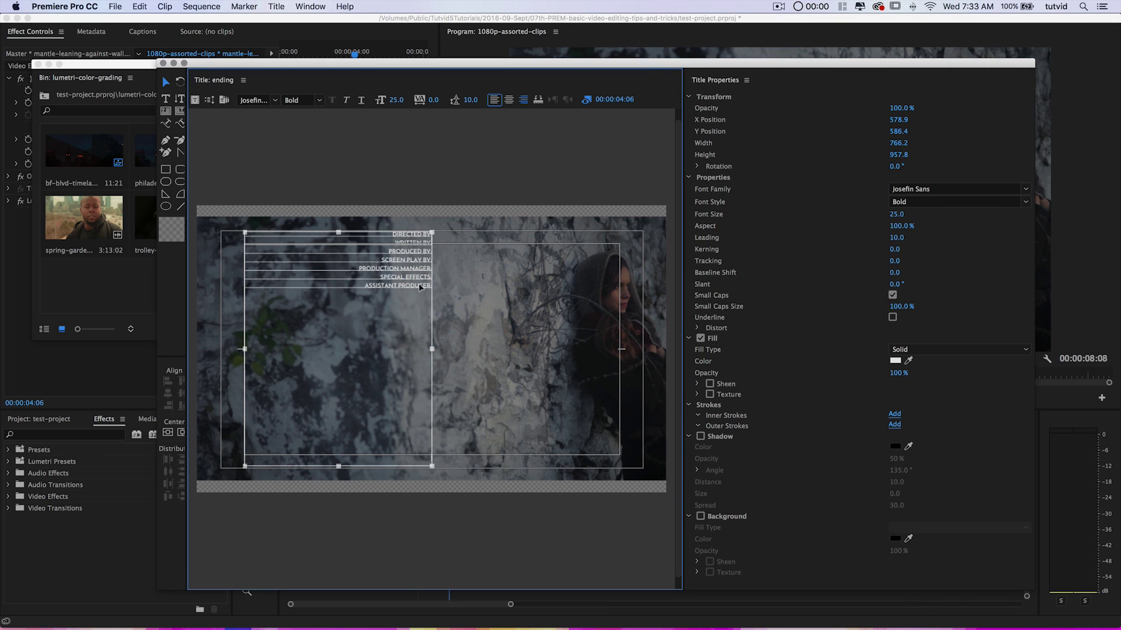
pyautogui.doubleClick(424, 287)
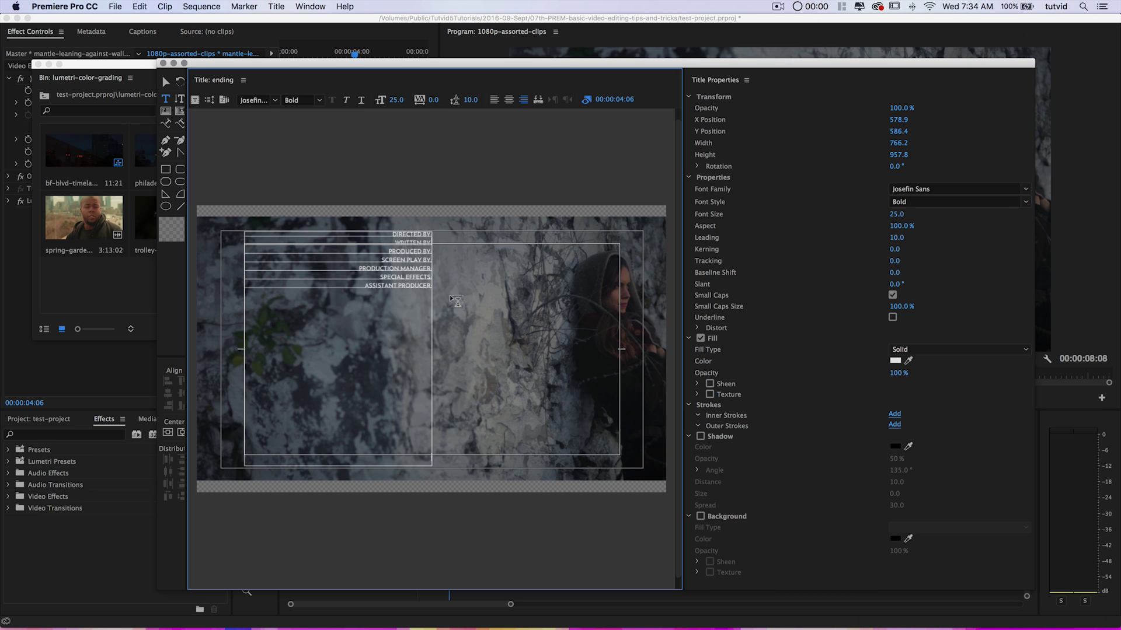
pyautogui.press('Return')
pyautogui.press('Return')
pyautogui.press('Return')
pyautogui.press('Return')
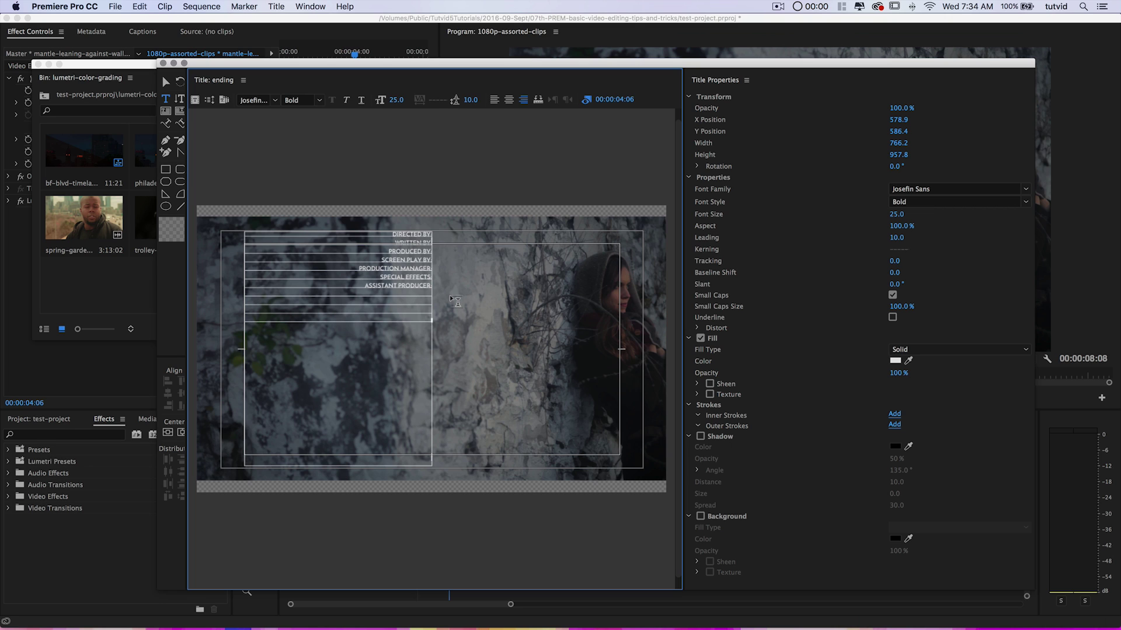
pyautogui.press('Return')
pyautogui.press('Return')
pyautogui.press('Return')
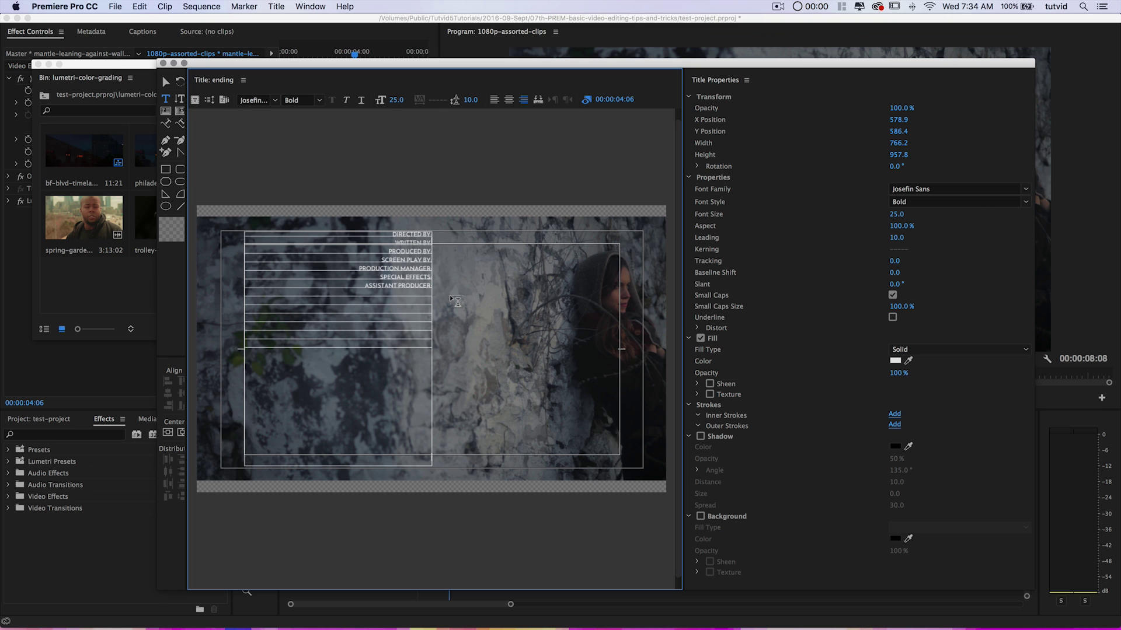
pyautogui.press('super+v')
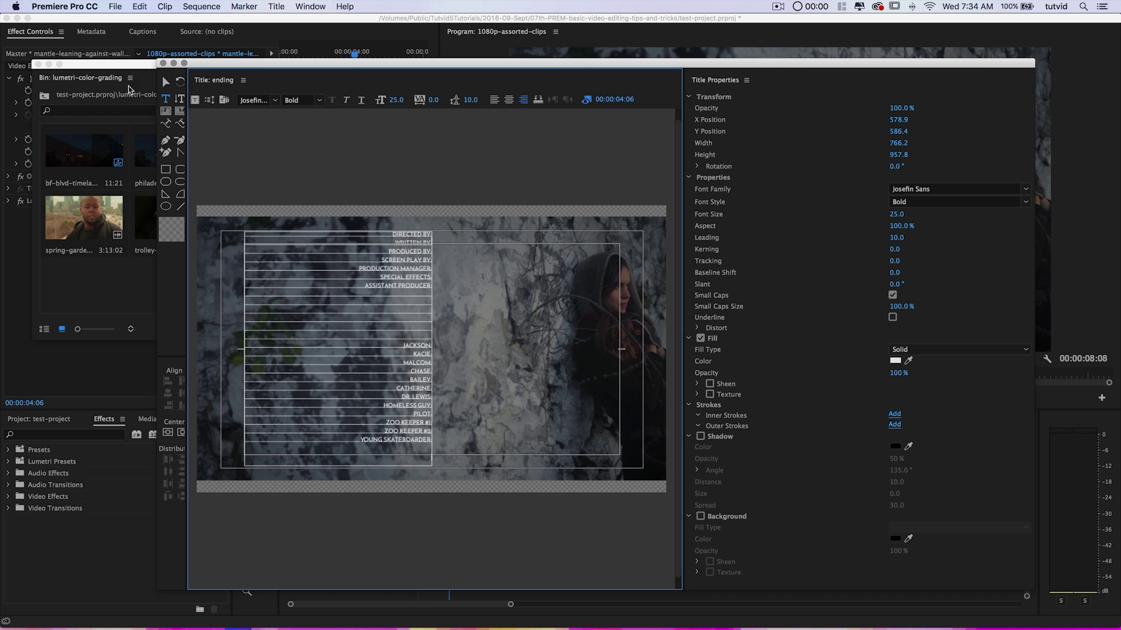
pyautogui.click(166, 81)
pyautogui.click(429, 181)
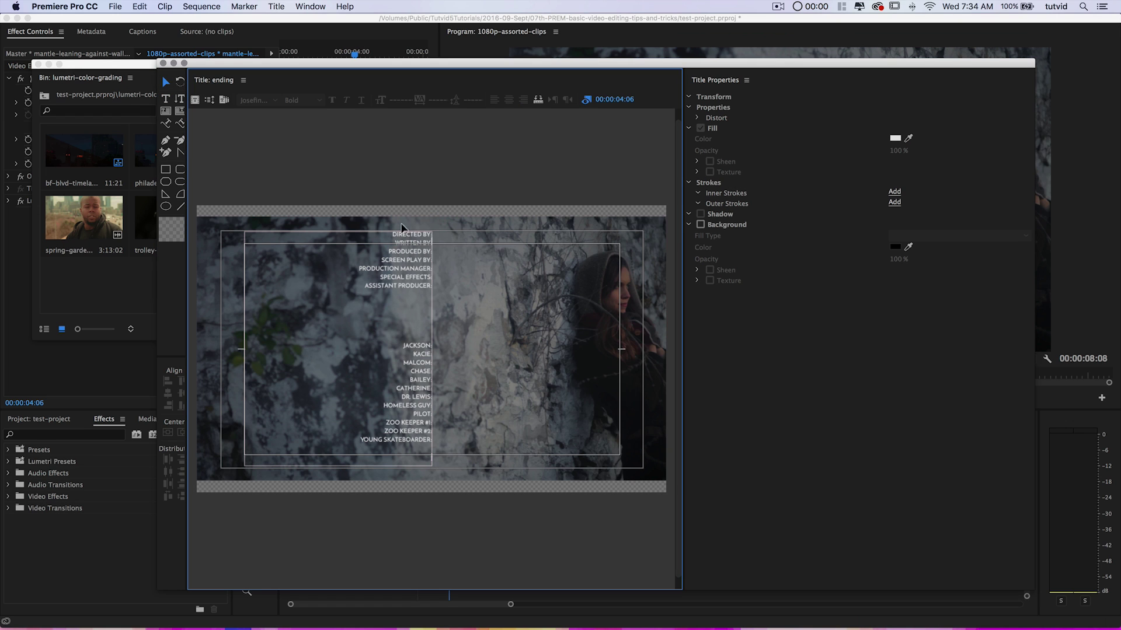
pyautogui.click(422, 268)
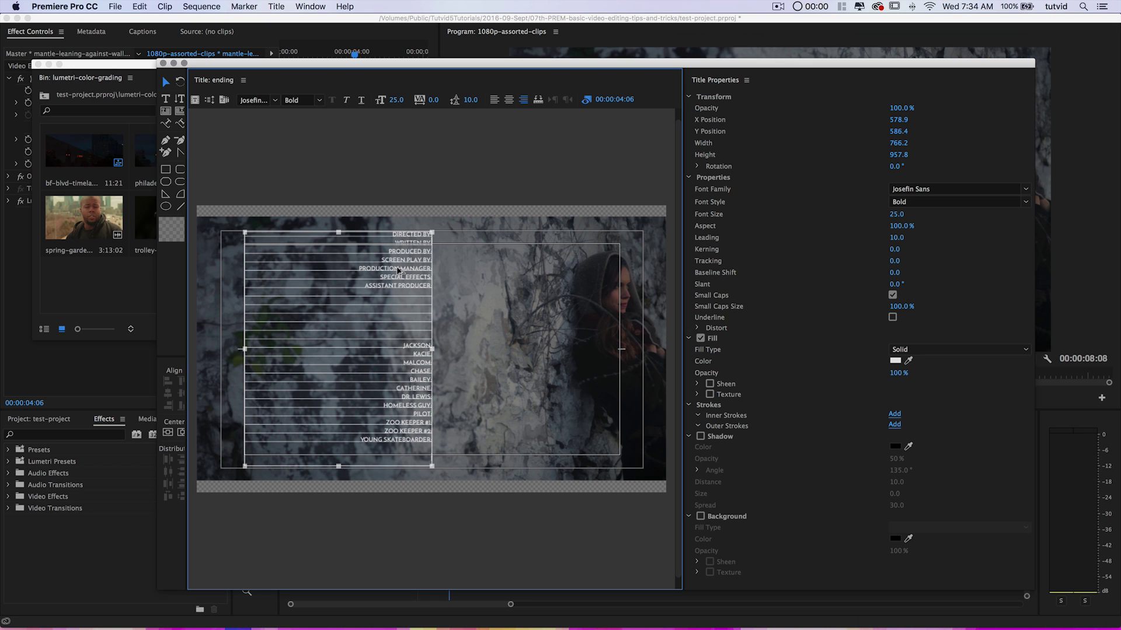
# - Duplicate the credits box to the right, make the copy left-aligned, and save
pyautogui.moveTo(398, 270); pyautogui.dragTo(584, 282)
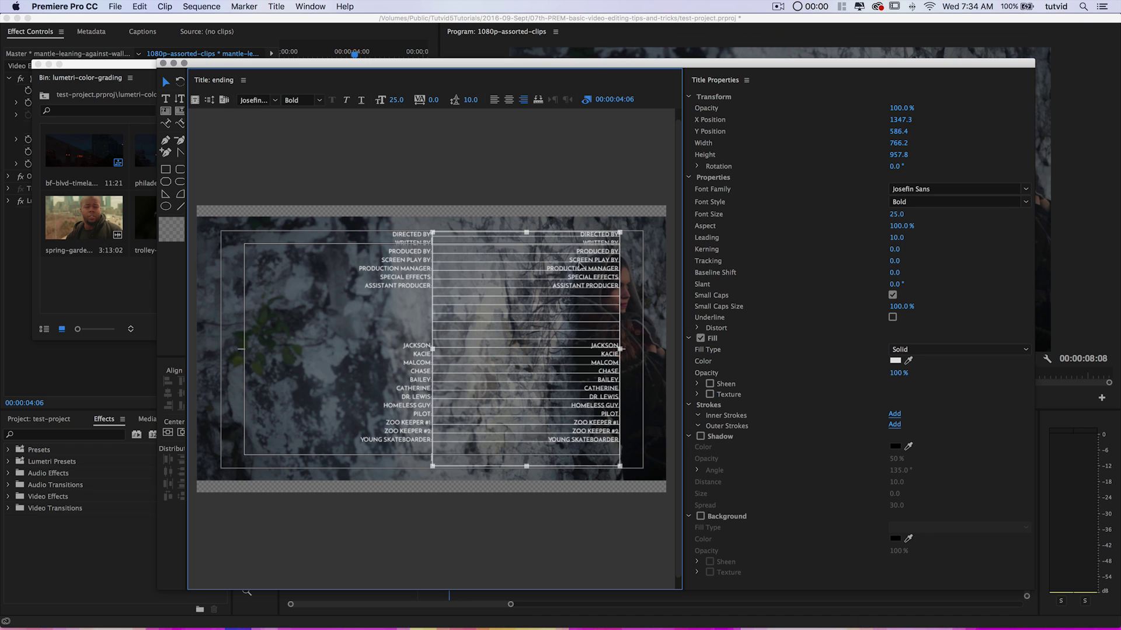
pyautogui.click(494, 100)
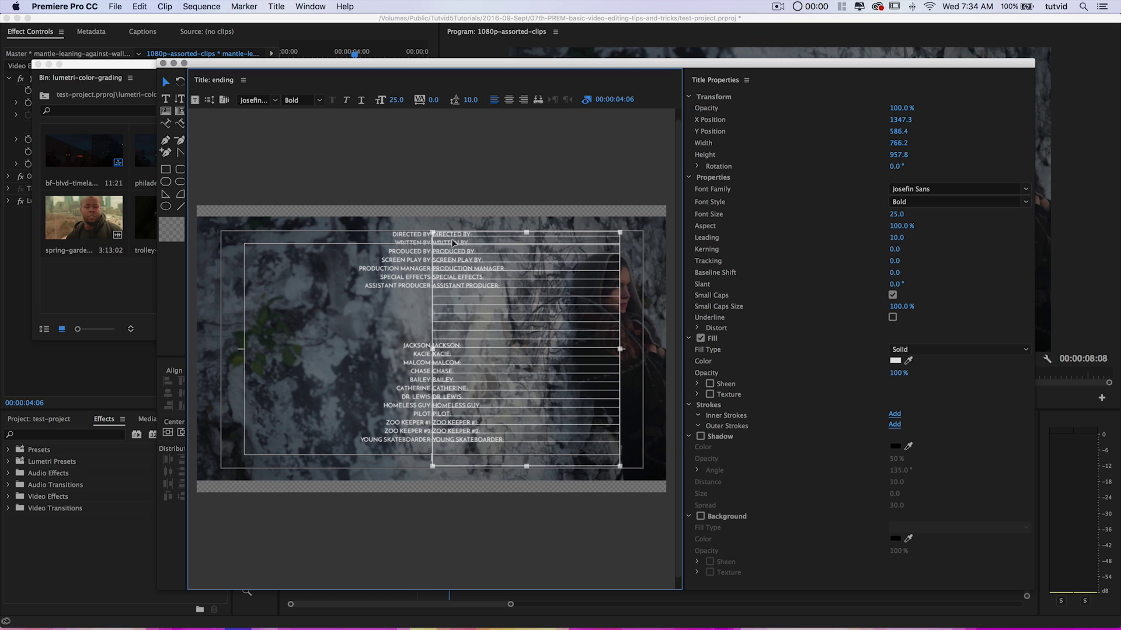
pyautogui.press('super+s')
# - Nudge the two columns apart and centre both horizontally in the frame
pyautogui.hotkey('shift', 'Right')
pyautogui.hotkey('shift', 'Right')
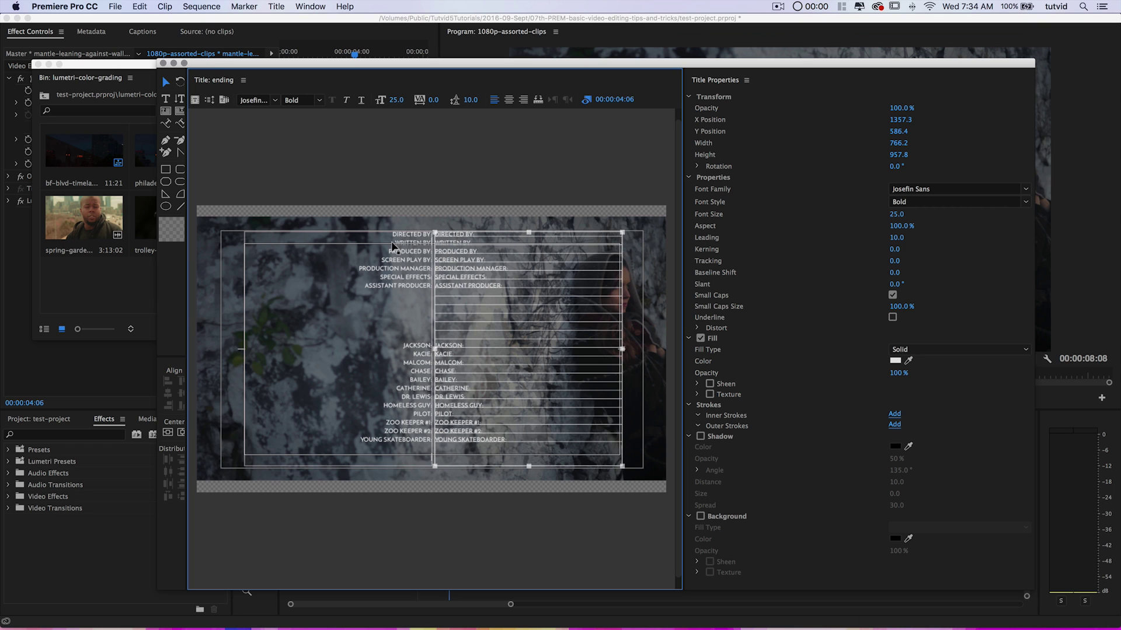
pyautogui.click(394, 246)
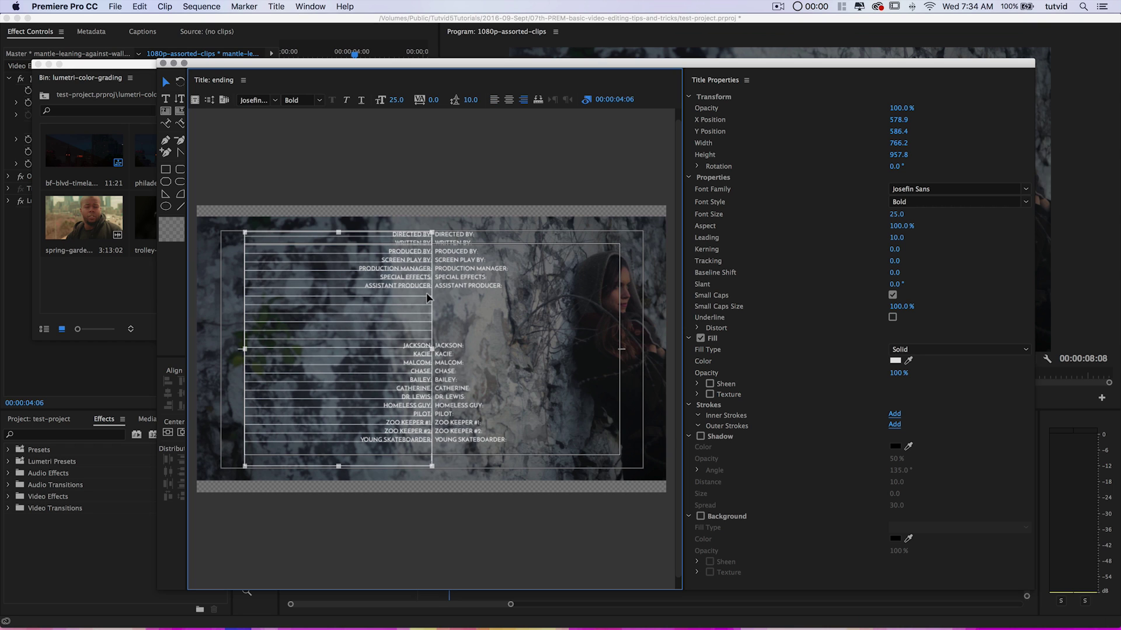
pyautogui.hotkey('shift', 'Left')
pyautogui.hotkey('shift', 'Left')
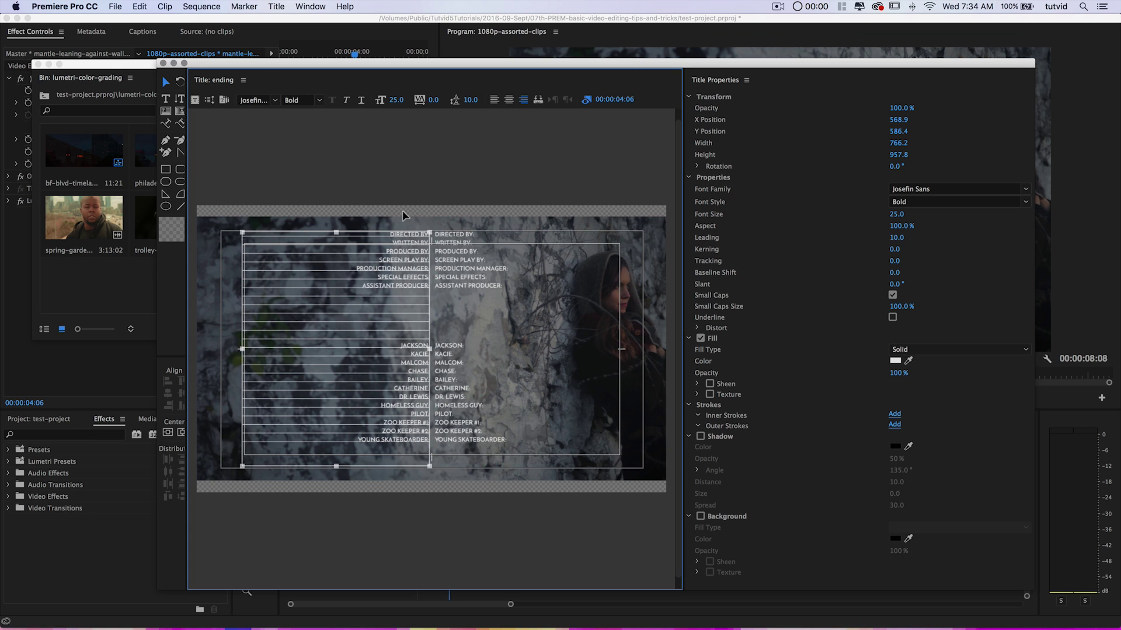
pyautogui.click(404, 215)
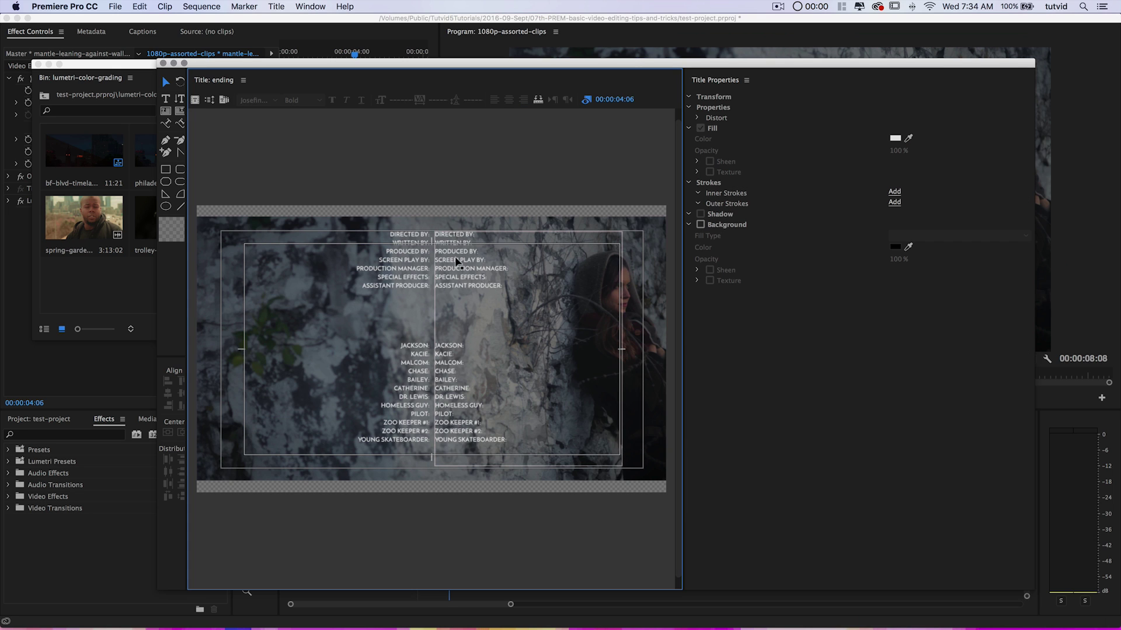
pyautogui.click(455, 265)
pyautogui.keyDown('shift'); pyautogui.click(411, 262); pyautogui.keyUp('shift')
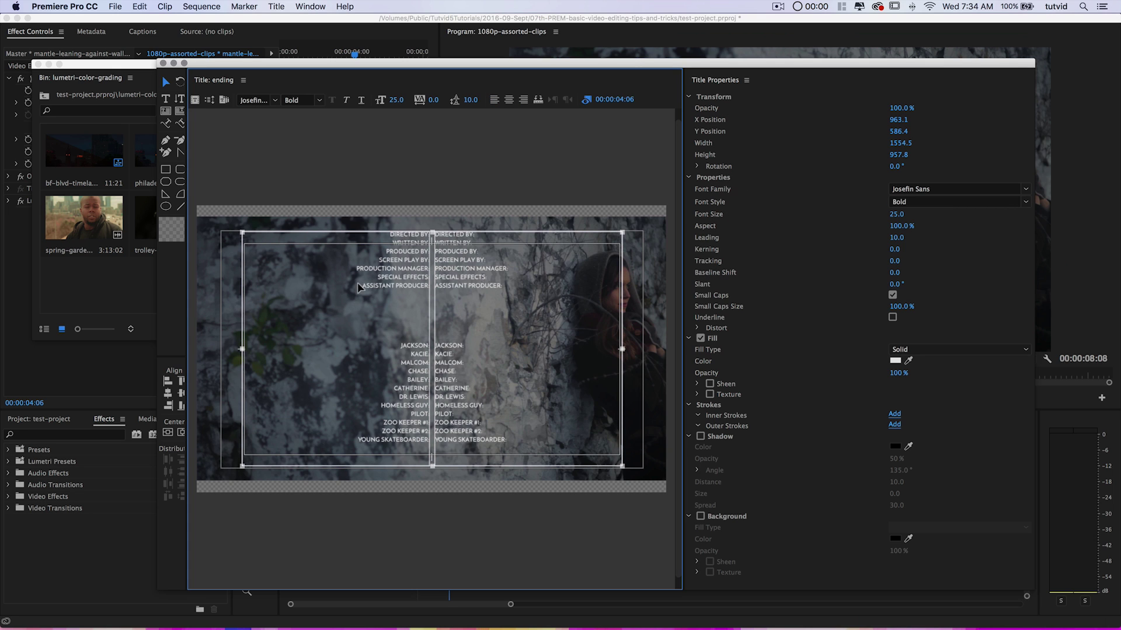
pyautogui.click(184, 432)
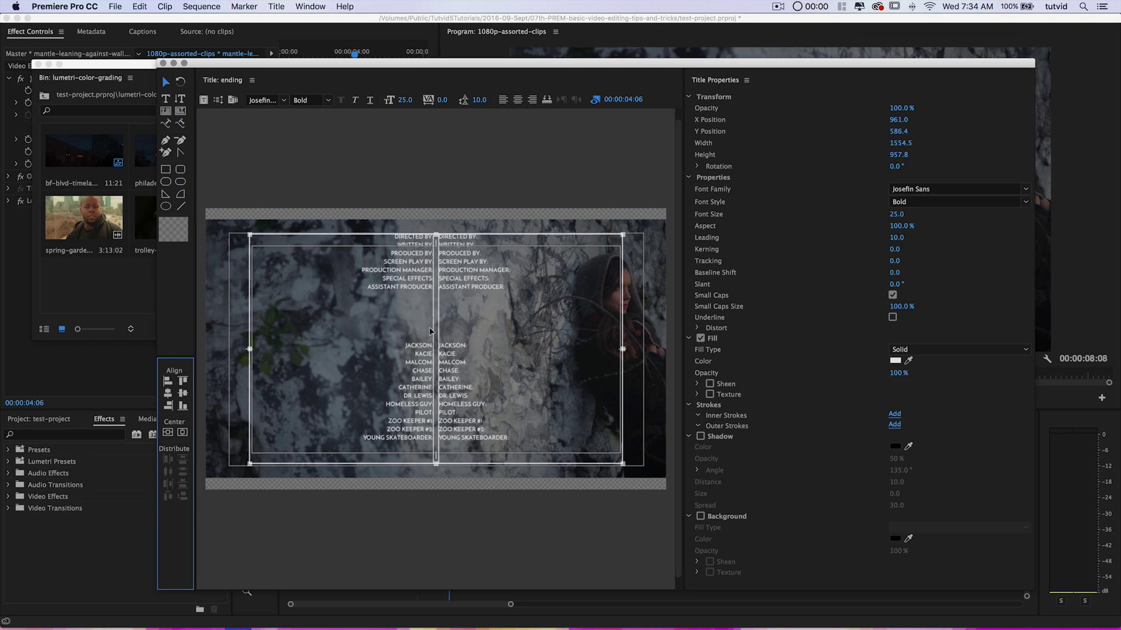
pyautogui.click(460, 261)
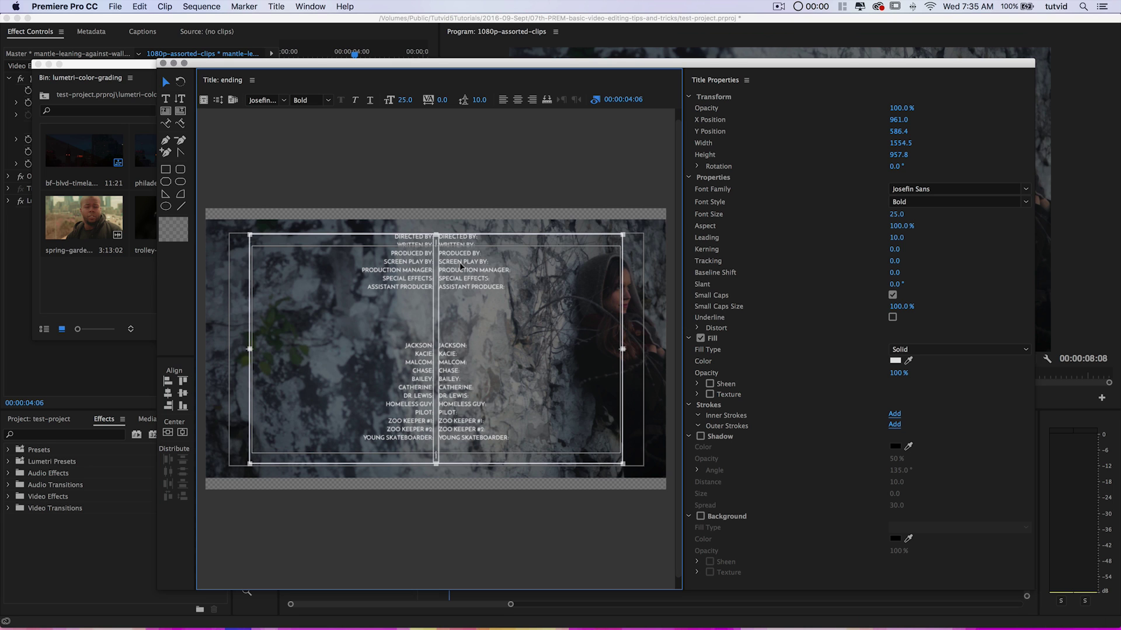
pyautogui.click(458, 259)
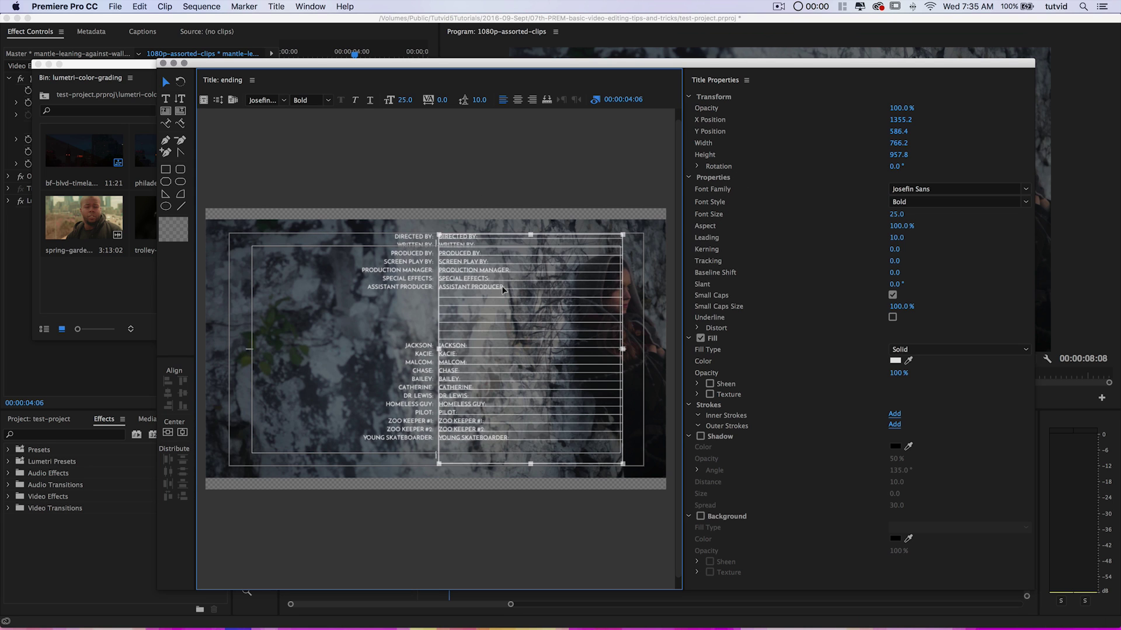
# - Replace the right column's DIRECTED BY: to ASSISTANT PRODUCER: lines with the copied crew names
pyautogui.press('super+Tab')
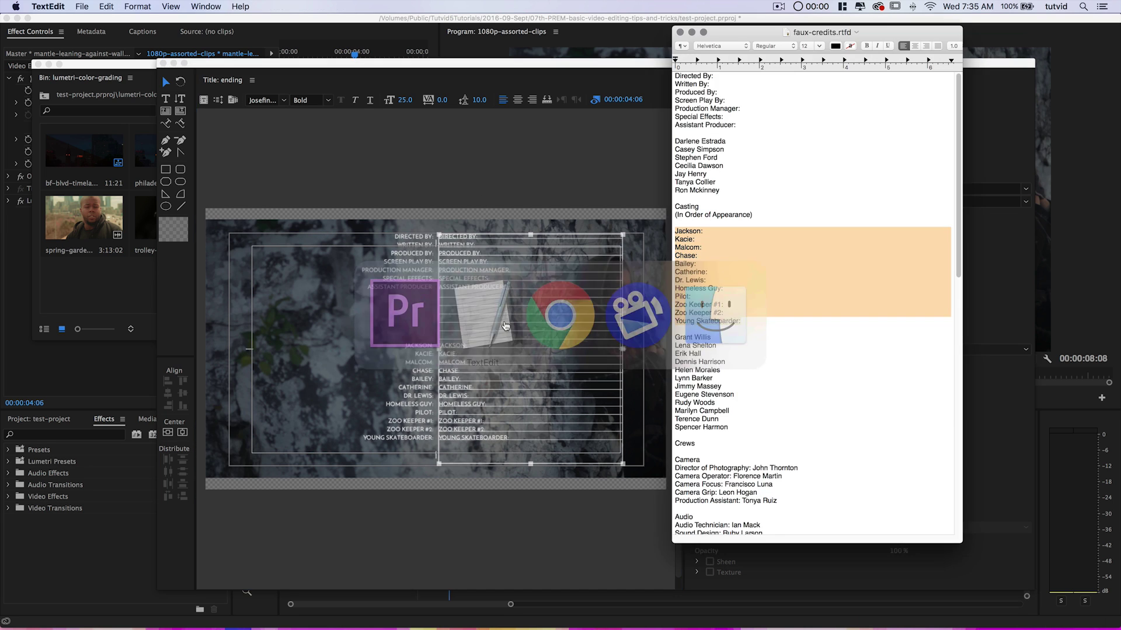
pyautogui.moveTo(720, 187); pyautogui.dragTo(672, 138)
pyautogui.press('super+c')
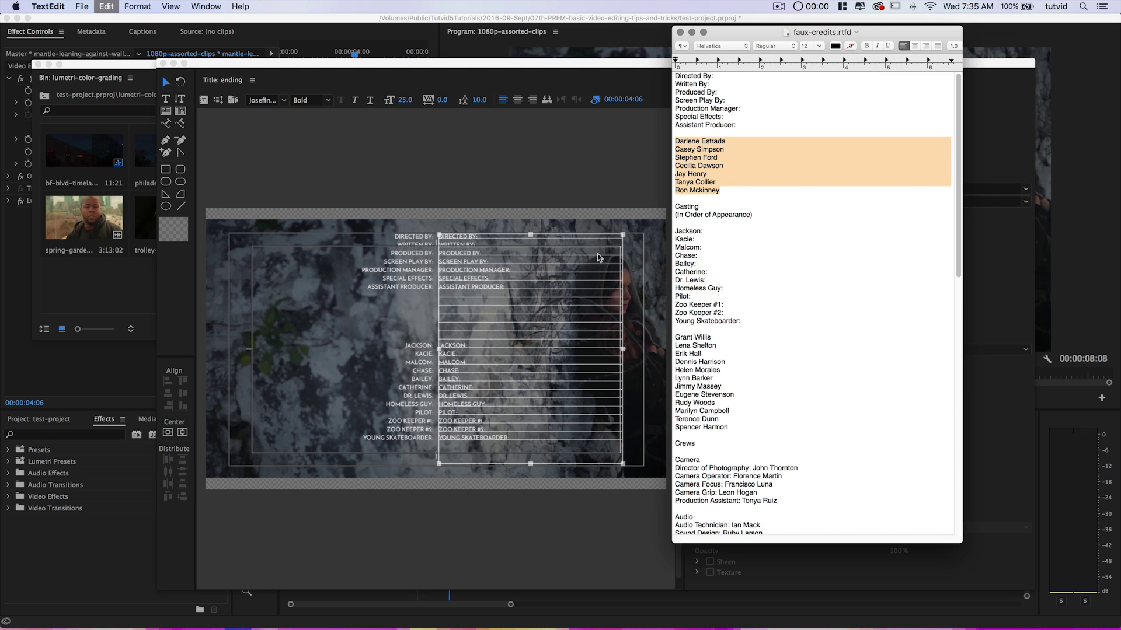
pyautogui.click(491, 250)
pyautogui.doubleClick(472, 257)
pyautogui.moveTo(516, 289); pyautogui.dragTo(425, 227)
pyautogui.press('super+v')
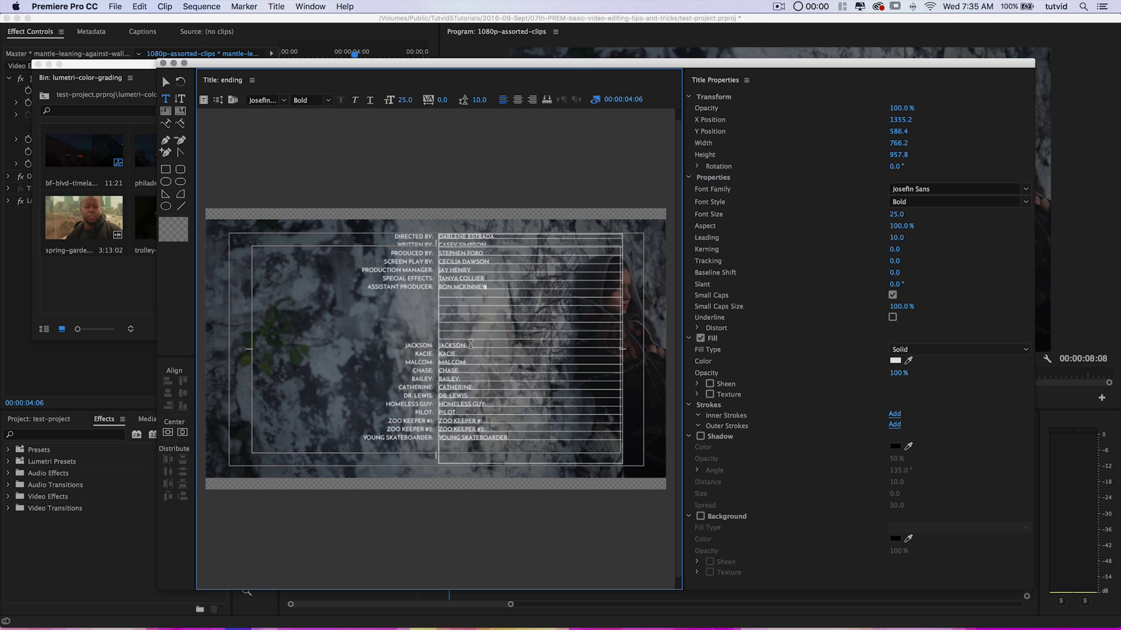
# - Replace the JACKSON to YOUNG SKATEBOARDER lines with the cast names, shifted one line down
pyautogui.press('super+Tab')
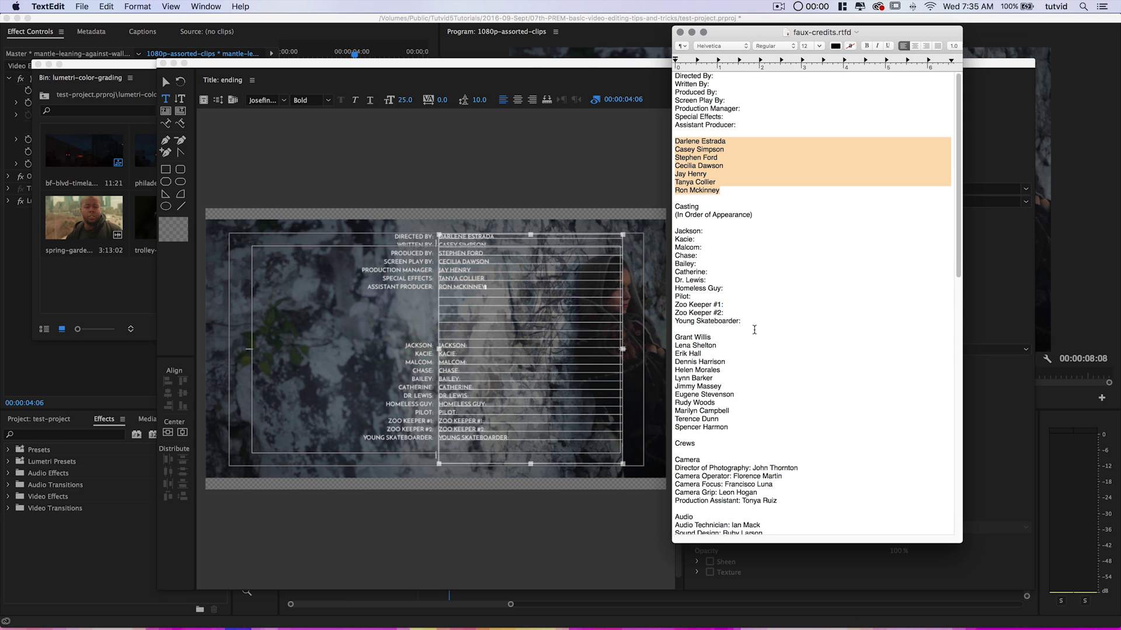
pyautogui.moveTo(739, 426); pyautogui.dragTo(661, 340)
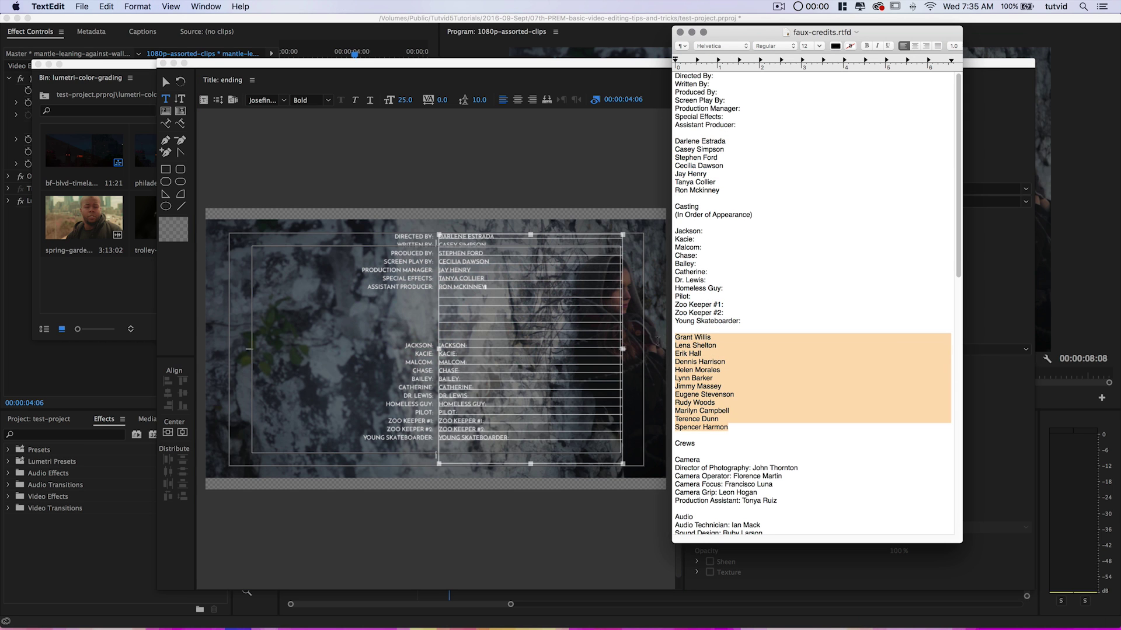
pyautogui.press('super+Tab')
pyautogui.moveTo(499, 440); pyautogui.dragTo(439, 340)
pyautogui.press('super+v')
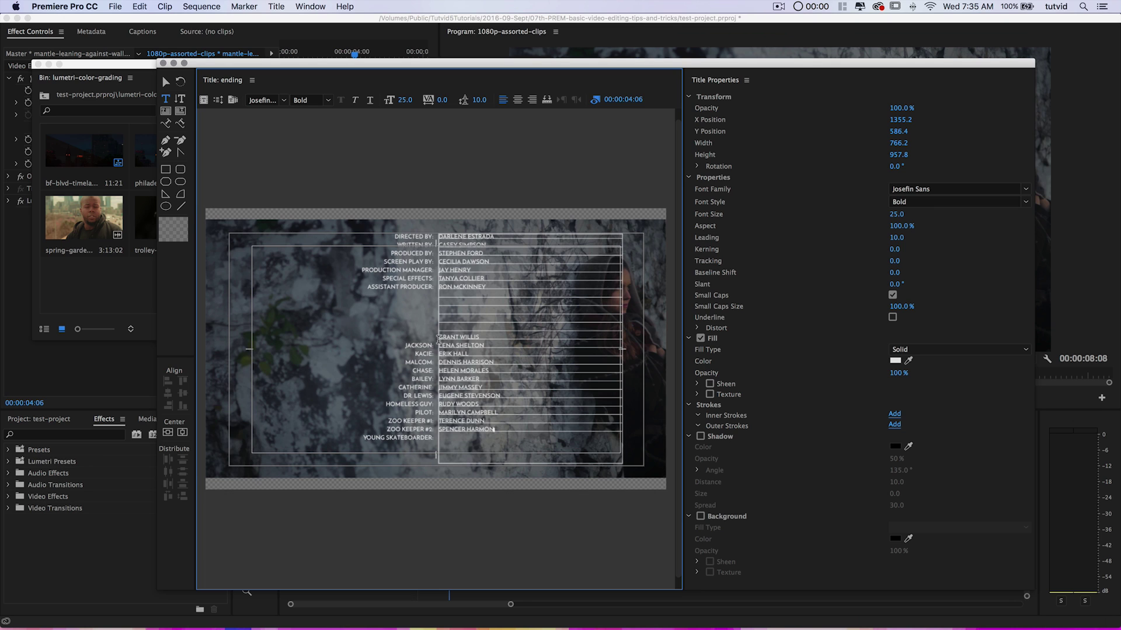
pyautogui.click(445, 325)
pyautogui.press('Return')
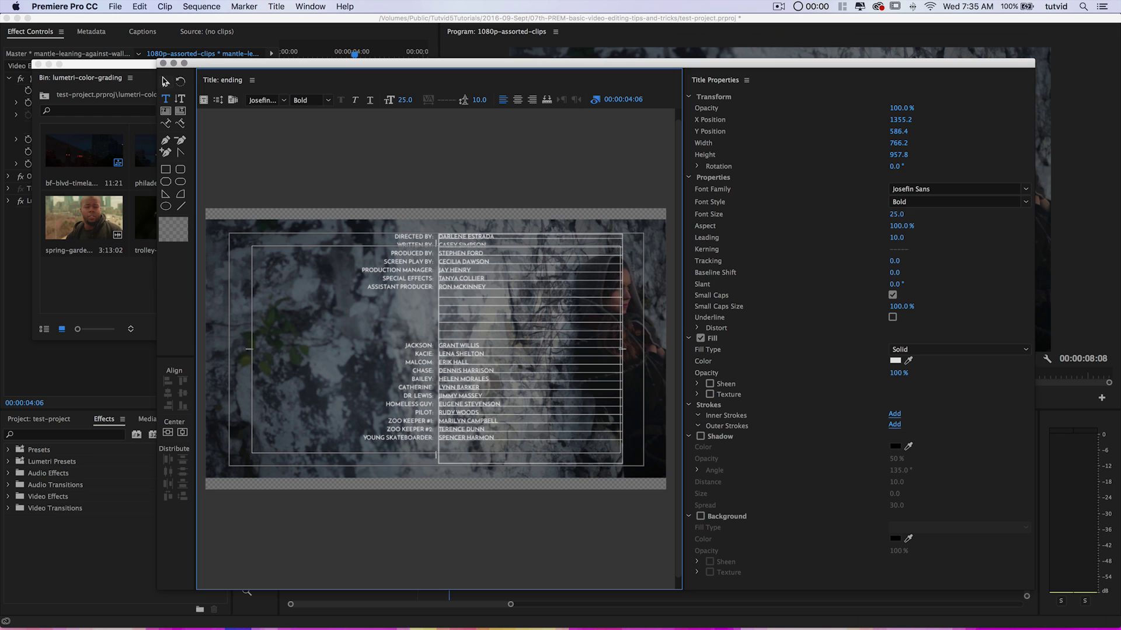
pyautogui.click(165, 82)
pyautogui.click(426, 226)
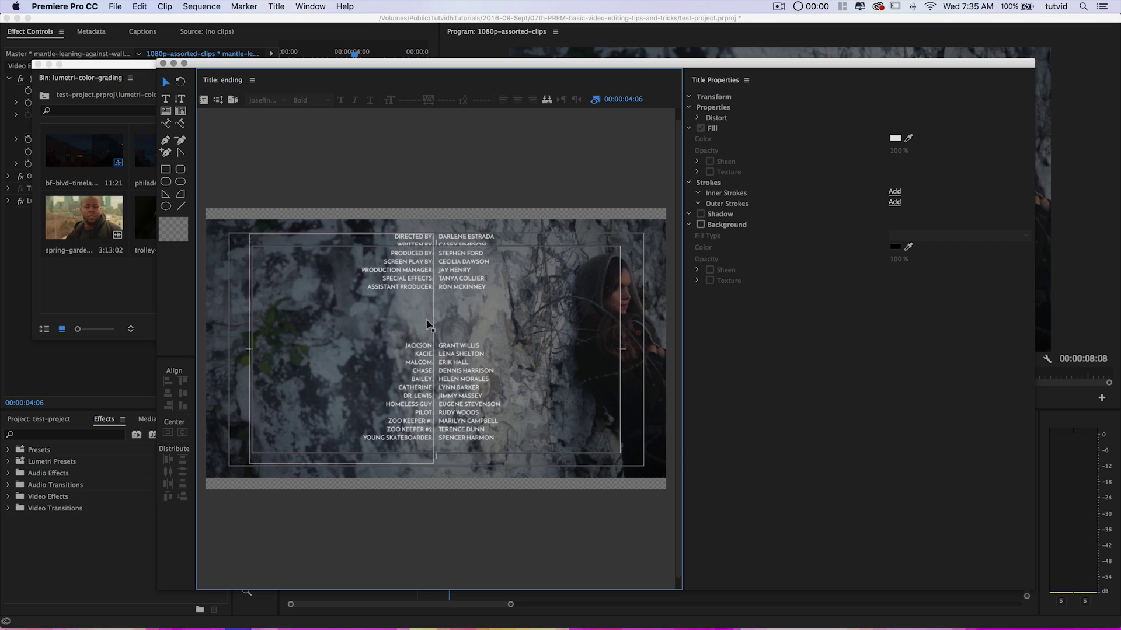
pyautogui.click(166, 98)
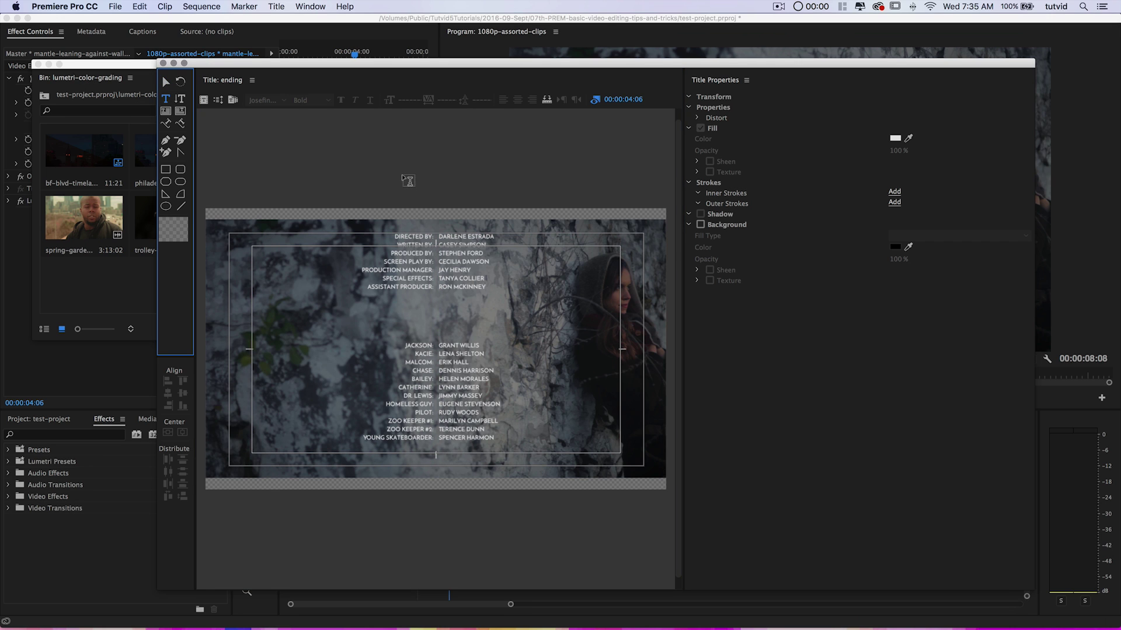
# - Type a two-line CASTING / IN ORDER OF APPEARANCE heading in a new text box
pyautogui.click(407, 178)
pyautogui.write('CA')
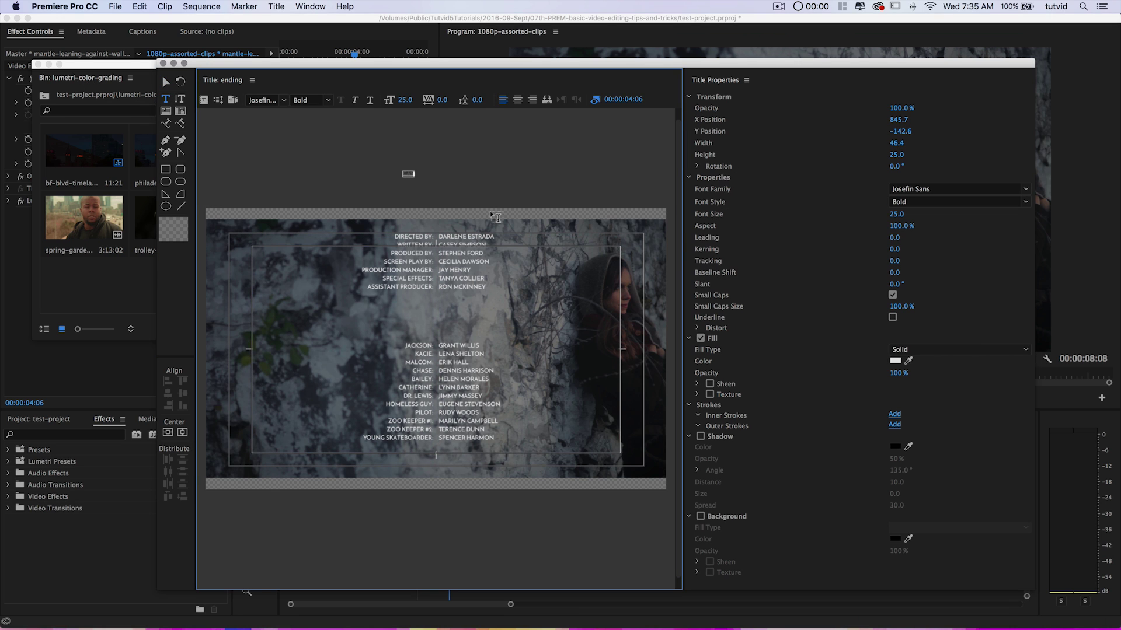
pyautogui.write('ST')
pyautogui.press('Return')
pyautogui.write('C')
pyautogui.write('N ORDER OF AP')
pyautogui.write('PEARANCE')
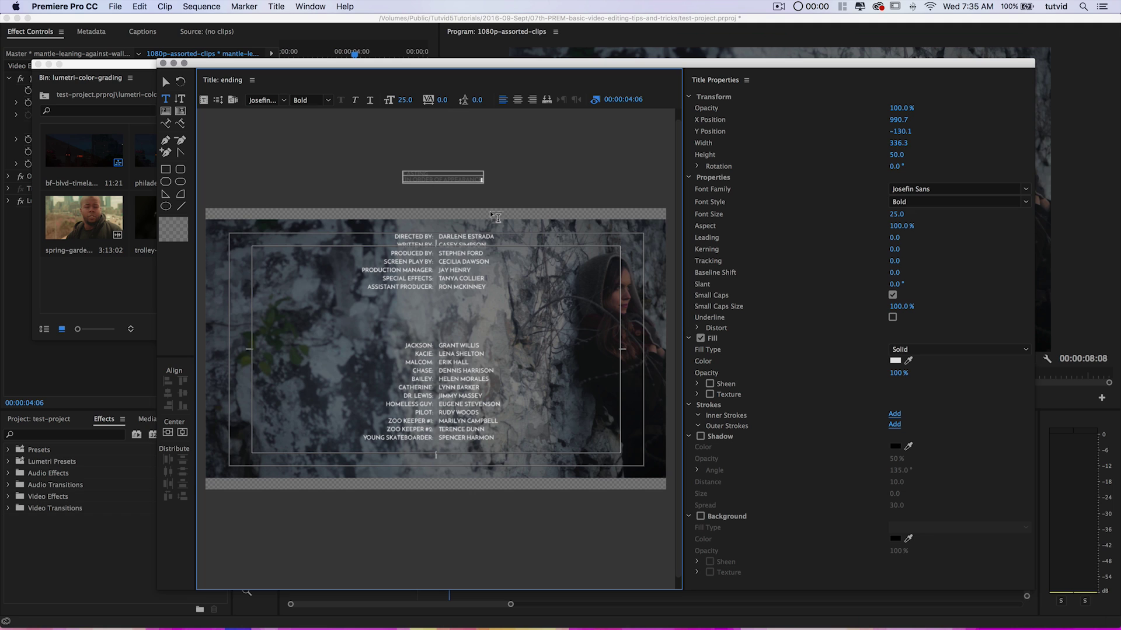
pyautogui.click(171, 84)
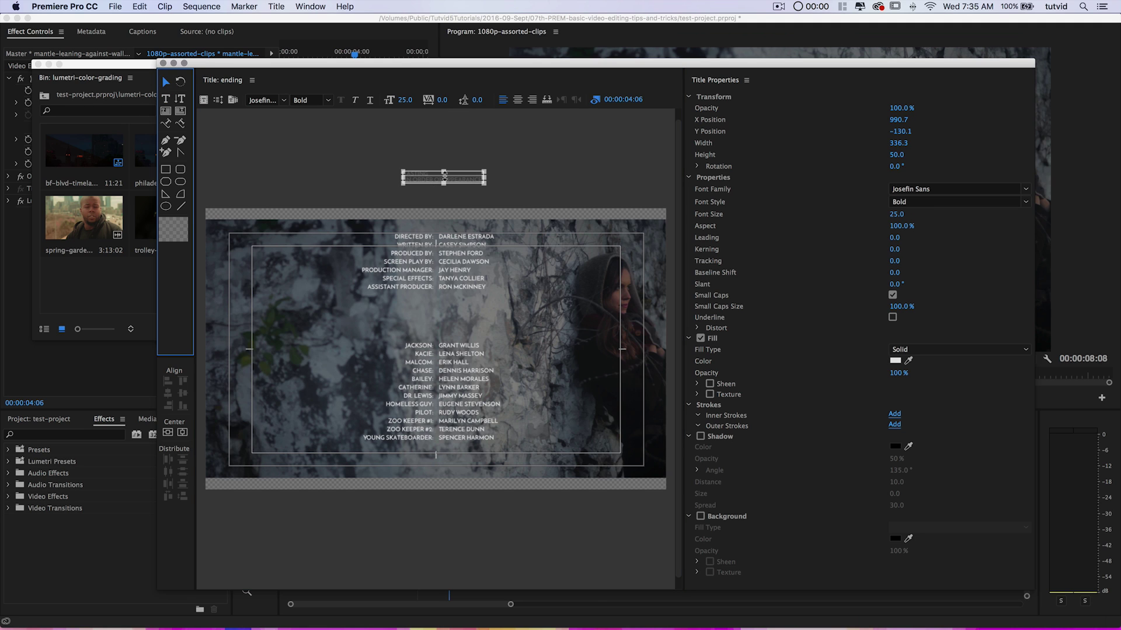
# - Centre-align the heading and fine-tune it into the gap above the cast list
pyautogui.moveTo(446, 183); pyautogui.dragTo(436, 321)
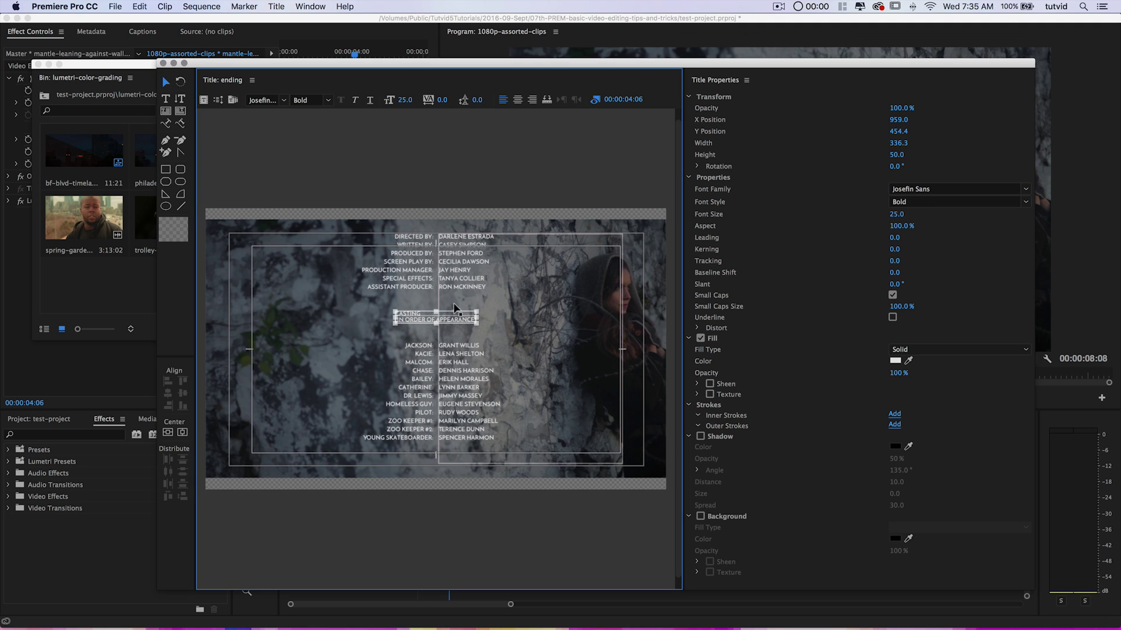
pyautogui.click(517, 100)
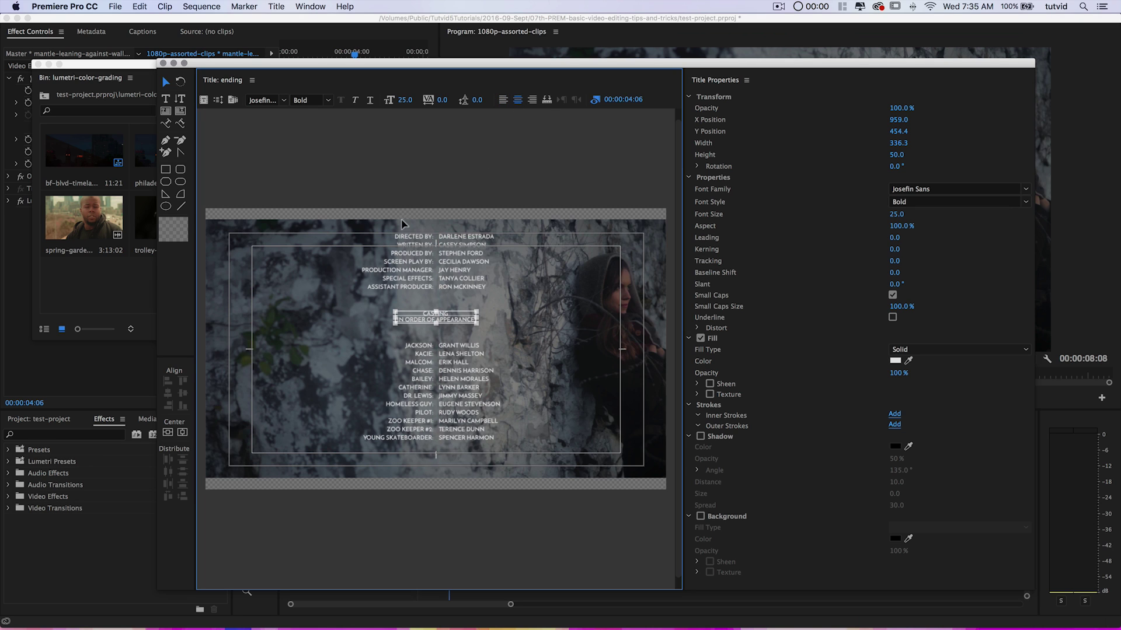
pyautogui.click(183, 433)
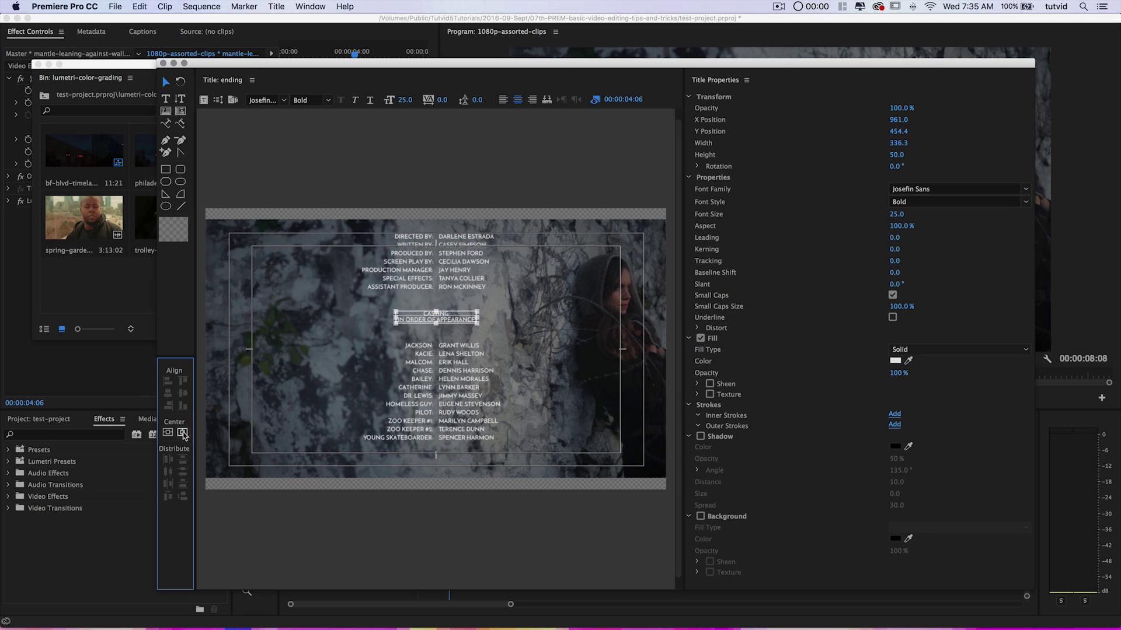
pyautogui.moveTo(447, 320); pyautogui.dragTo(450, 343)
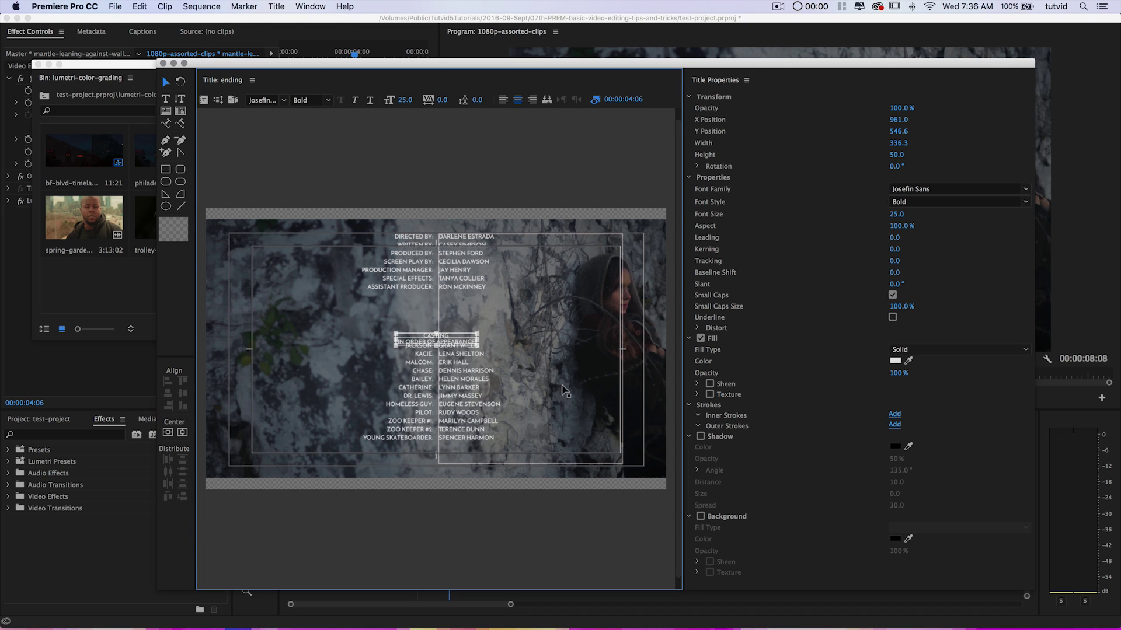
pyautogui.press('Up')
pyautogui.press('Up')
pyautogui.press('Up')
pyautogui.press('Up')
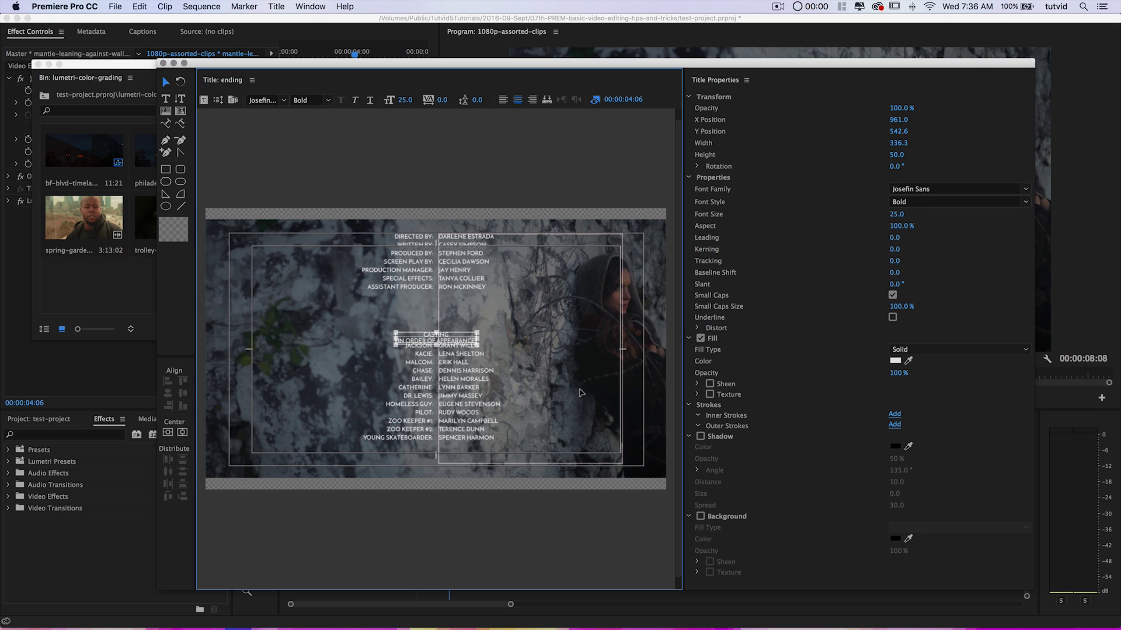
pyautogui.press('Up')
pyautogui.press('Up')
pyautogui.press('Up')
pyautogui.press('Up')
pyautogui.press('Up')
pyautogui.press('Up')
pyautogui.press('Up')
pyautogui.press('Up')
pyautogui.press('Up')
pyautogui.press('Up')
pyautogui.press('Up')
pyautogui.press('Up')
pyautogui.press('Up')
pyautogui.press('Up')
pyautogui.press('Up')
pyautogui.press('Up')
pyautogui.press('Up')
pyautogui.press('Up')
pyautogui.press('Up')
pyautogui.press('Up')
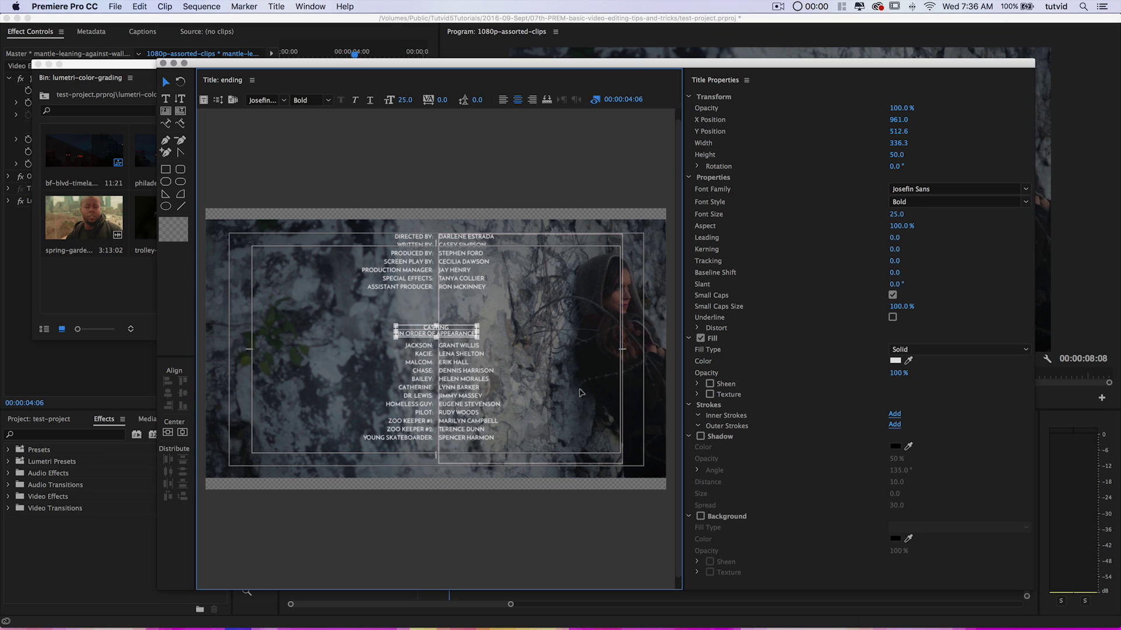
pyautogui.press('Up')
pyautogui.press('Up')
pyautogui.press('Up')
pyautogui.press('Up')
pyautogui.press('Up')
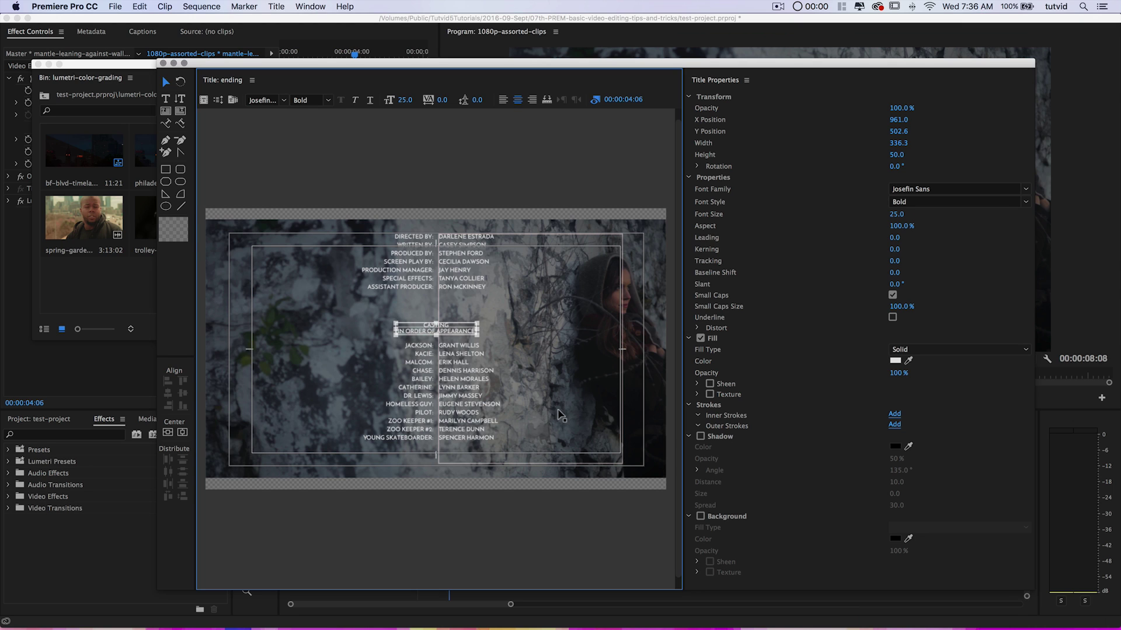
pyautogui.click(498, 500)
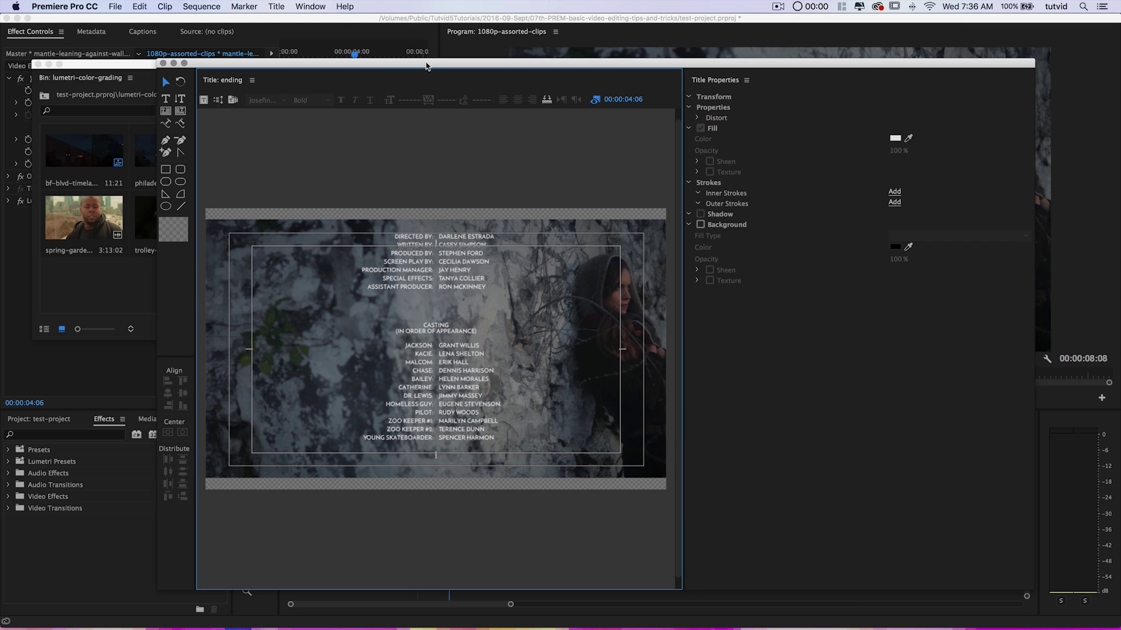
pyautogui.moveTo(426, 66); pyautogui.dragTo(433, 60)
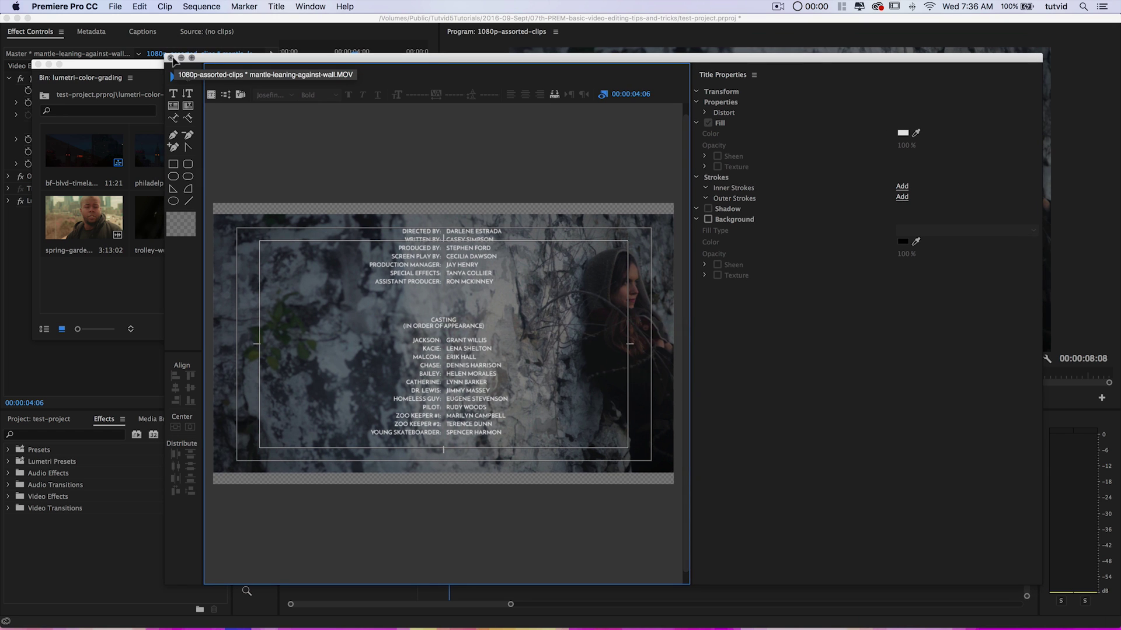
# - Save the project and reopen the ending title for editing
pyautogui.press('super+s')
pyautogui.click(173, 58)
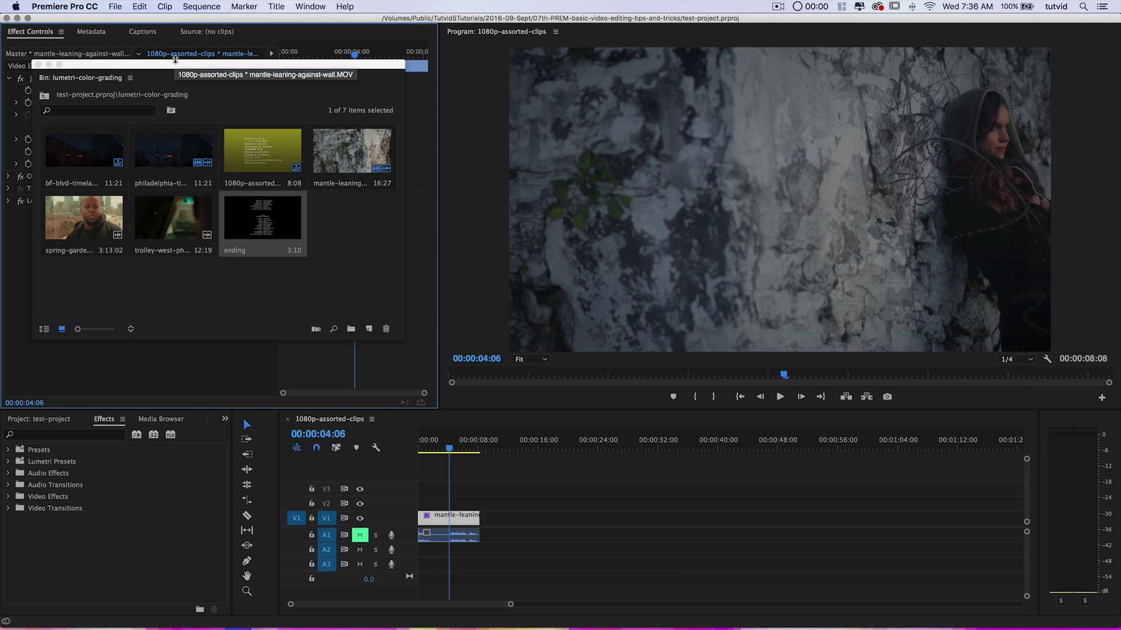
pyautogui.click(497, 449)
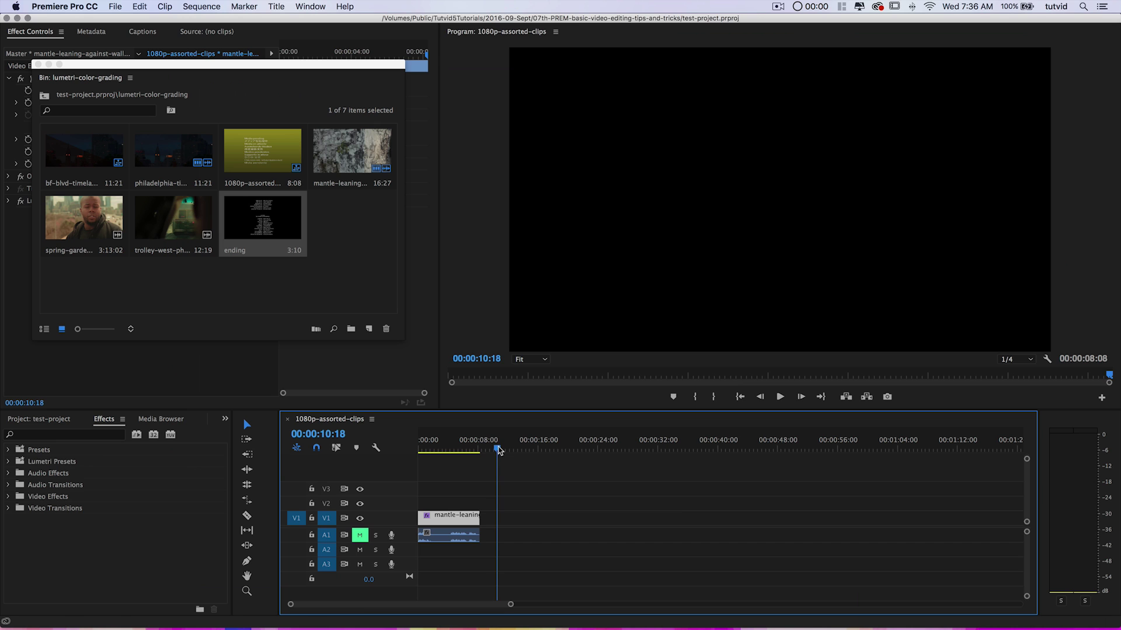
pyautogui.doubleClick(284, 223)
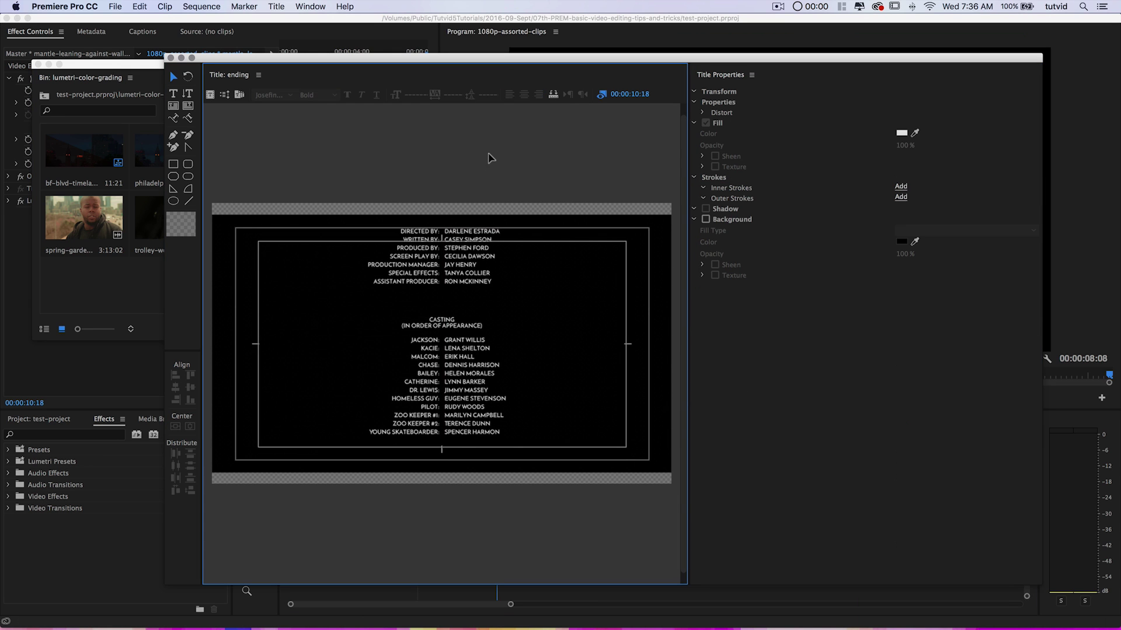
# - Drag both copied credit columns, roles and names, below the original cast list
pyautogui.click(488, 236)
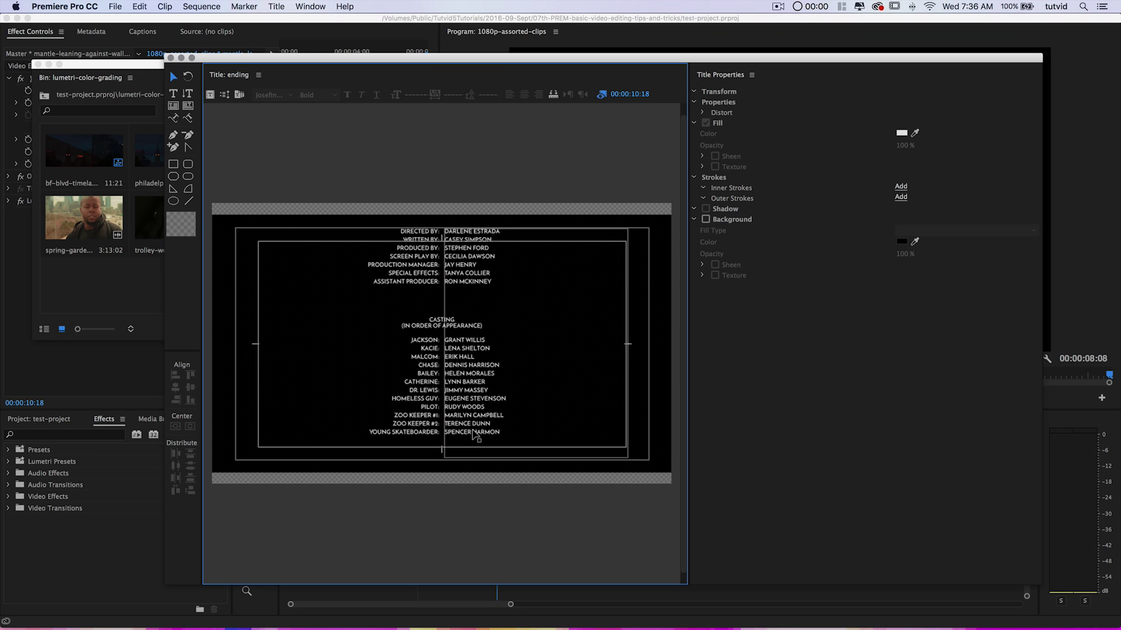
pyautogui.moveTo(463, 391); pyautogui.dragTo(464, 386)
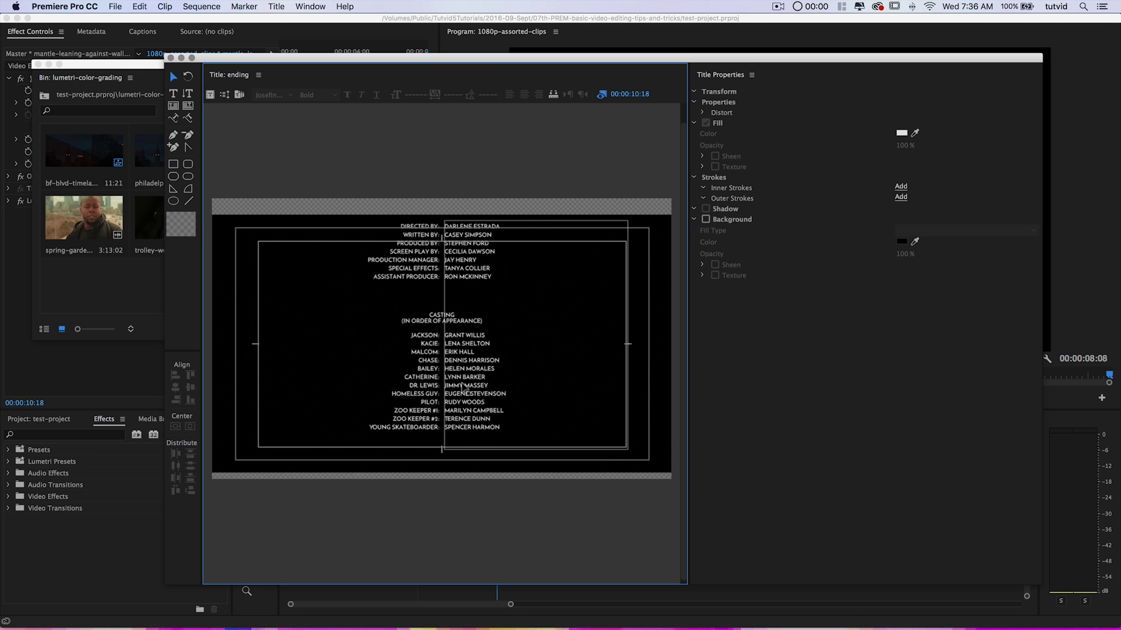
pyautogui.scroll(-1, 464, 387)
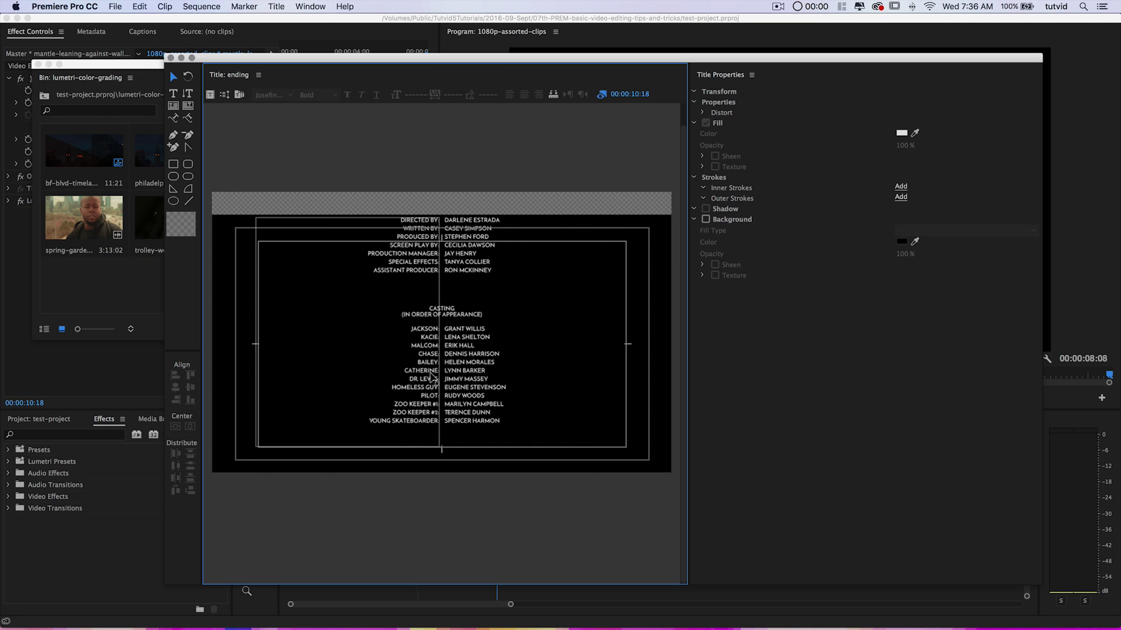
pyautogui.click(463, 356)
pyautogui.click(413, 175)
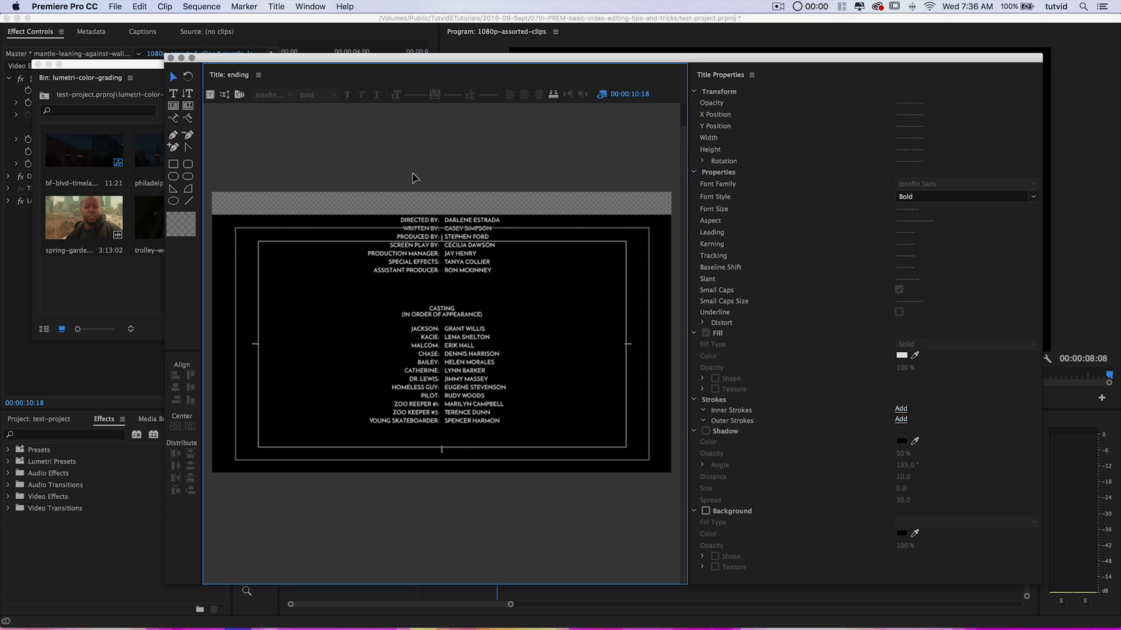
pyautogui.click(423, 240)
pyautogui.keyDown('shift'); pyautogui.click(469, 253); pyautogui.keyUp('shift')
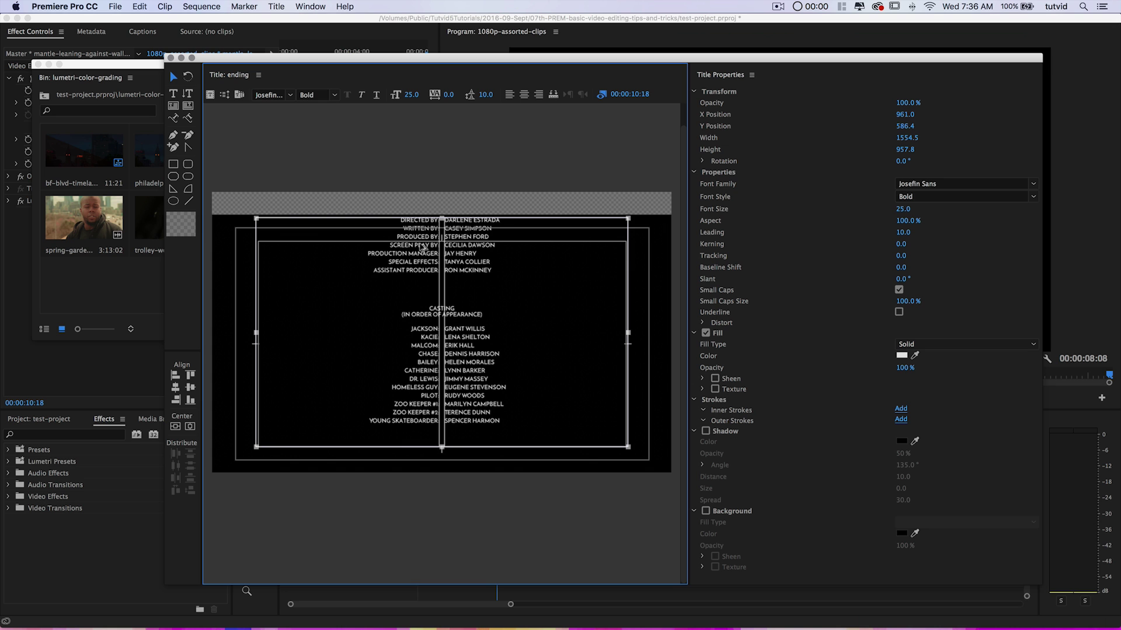
pyautogui.moveTo(422, 247); pyautogui.dragTo(414, 490)
# - Scroll through the roll to check the duplicated block's placement
pyautogui.scroll(-6, 448, 464)
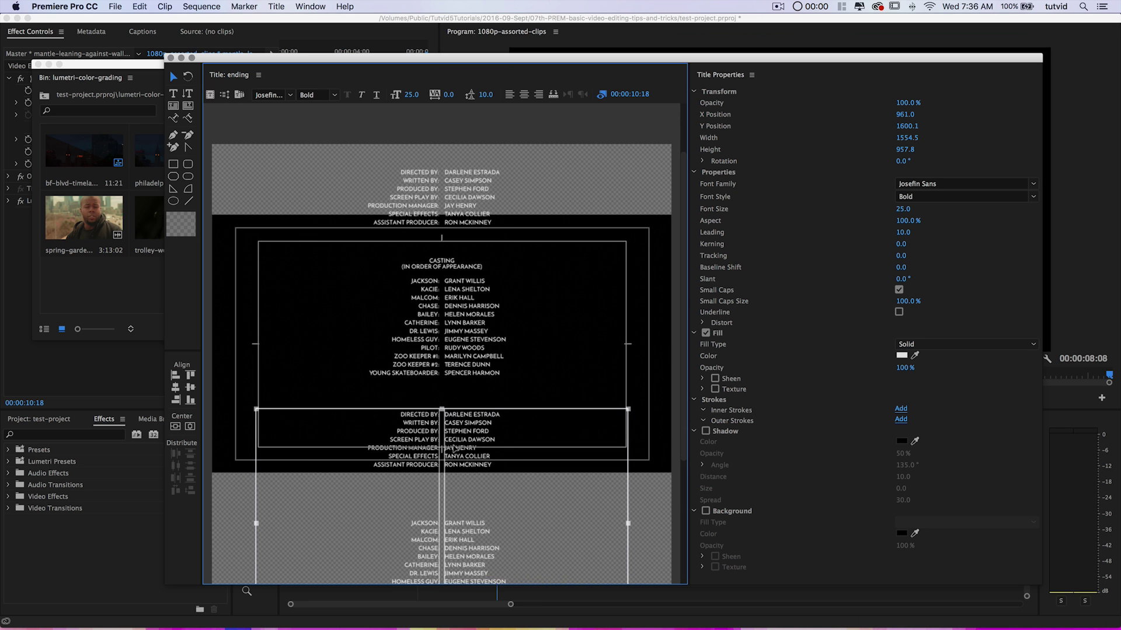
pyautogui.scroll(4, 461, 430)
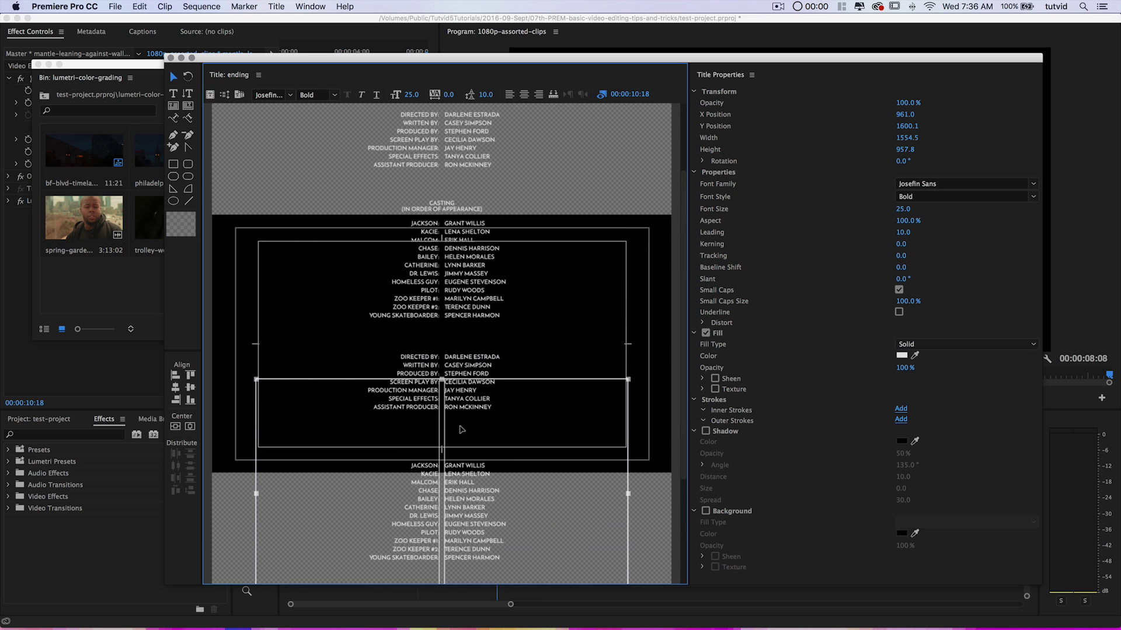
pyautogui.scroll(-6, 462, 429)
pyautogui.scroll(-2, 461, 429)
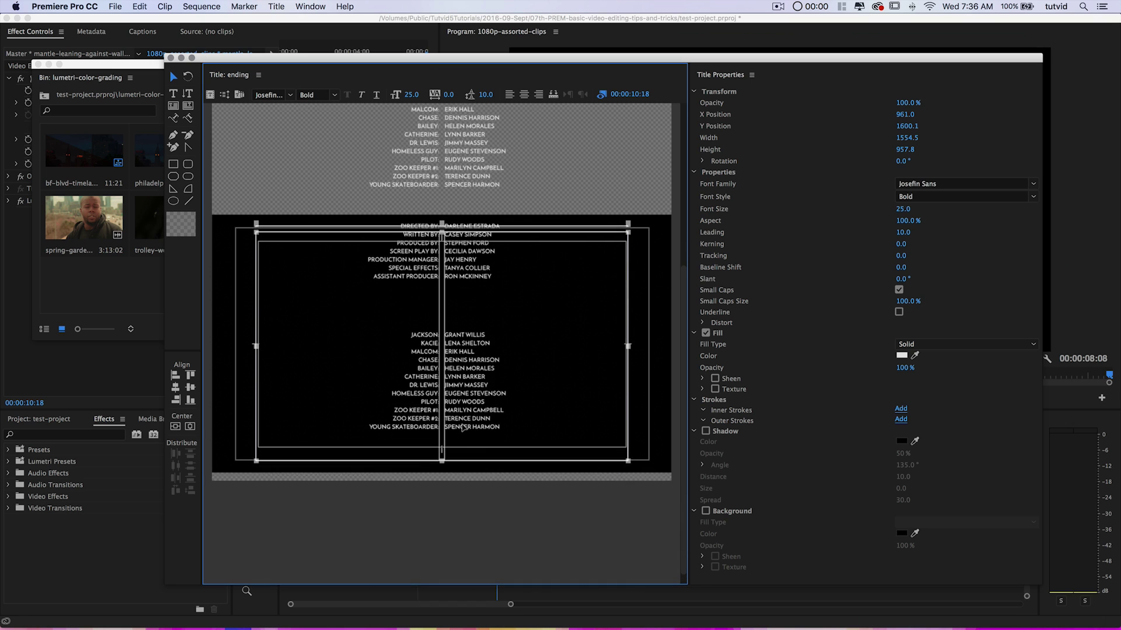
pyautogui.scroll(3, 465, 426)
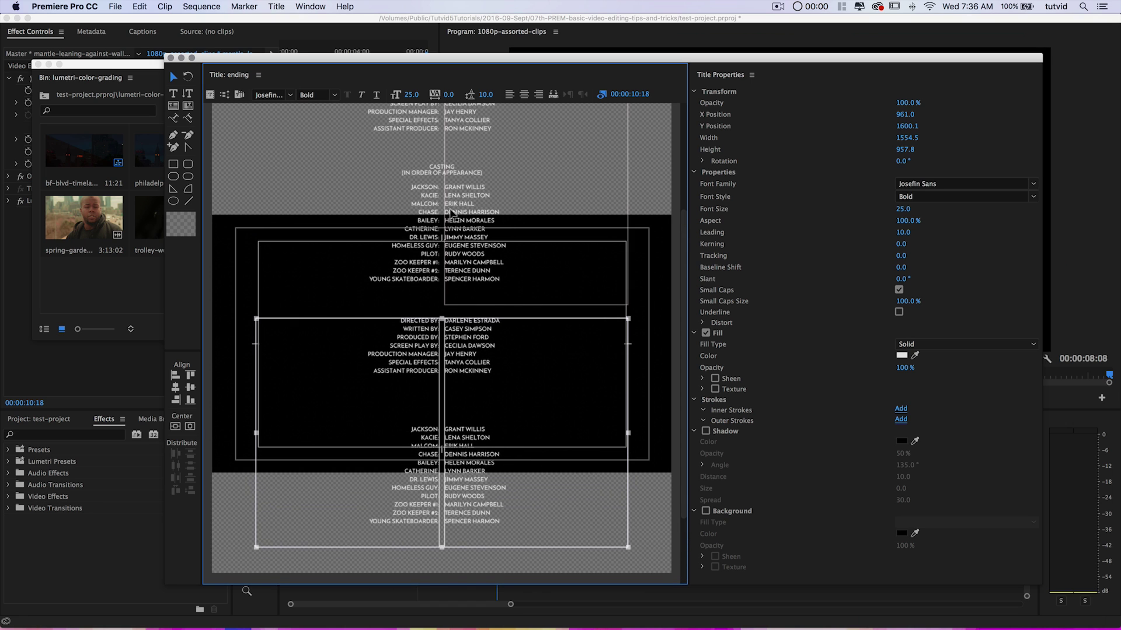
# - Move the copied CASTING heading just above the second DIRECTED BY block
pyautogui.click(440, 167)
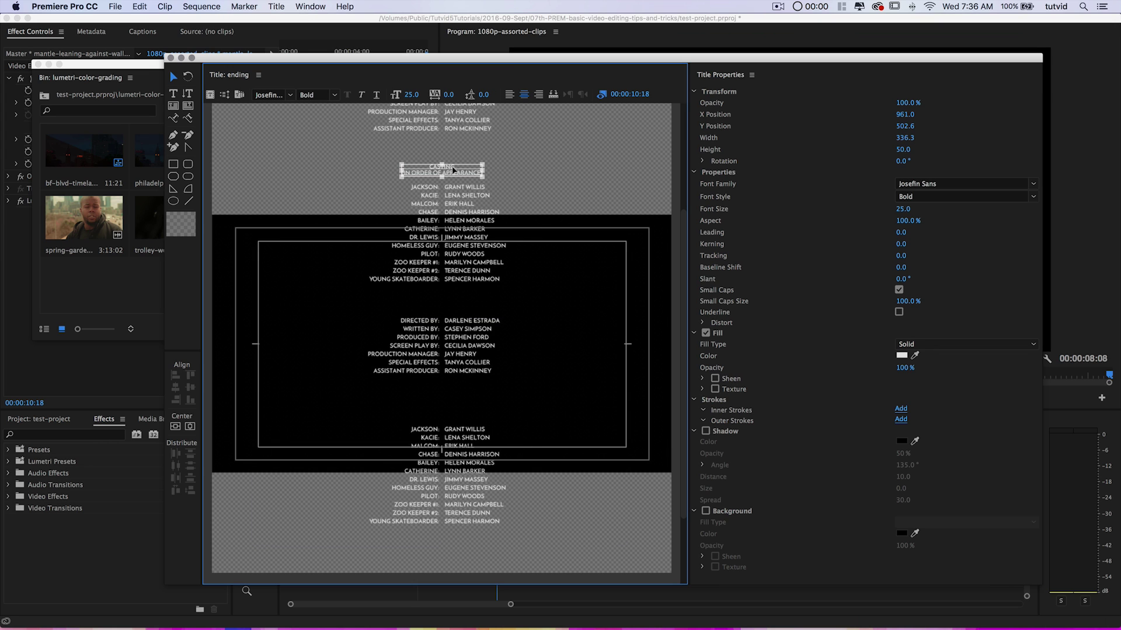
pyautogui.moveTo(452, 170); pyautogui.dragTo(449, 314)
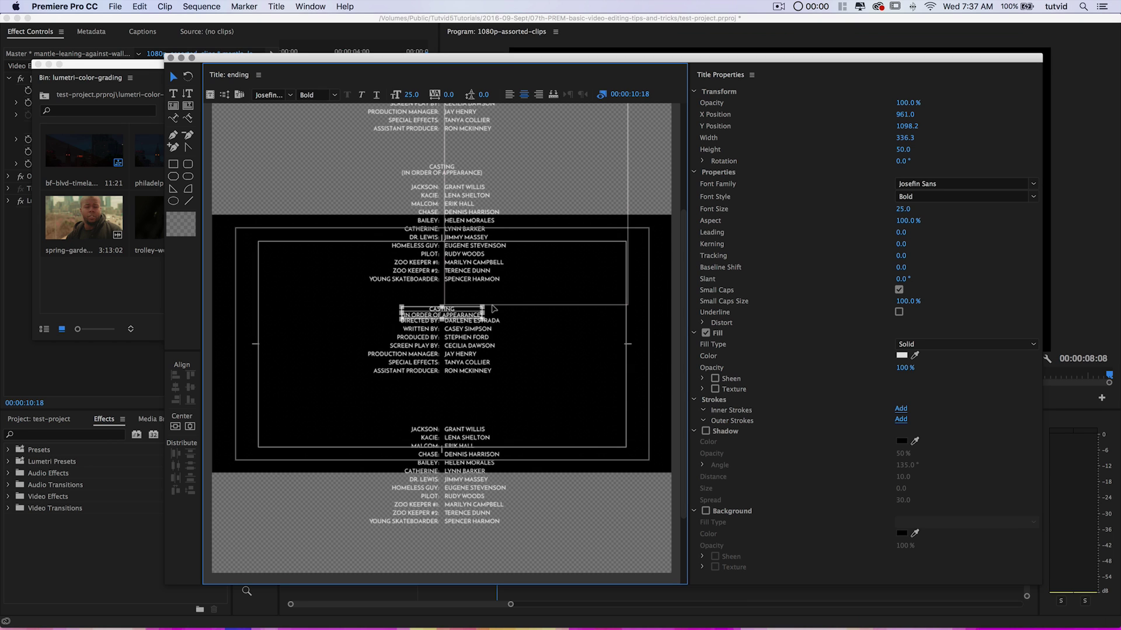
pyautogui.press('Up')
pyautogui.press('Up')
pyautogui.press('Up')
pyautogui.press('Up')
pyautogui.press('Up')
pyautogui.press('Up')
pyautogui.press('Up')
pyautogui.press('Up')
pyautogui.press('Up')
pyautogui.press('Up')
pyautogui.press('Up')
pyautogui.press('Up')
pyautogui.press('Up')
pyautogui.press('Up')
pyautogui.press('Up')
pyautogui.press('Up')
pyautogui.press('Up')
pyautogui.press('Up')
pyautogui.press('Up')
pyautogui.press('Up')
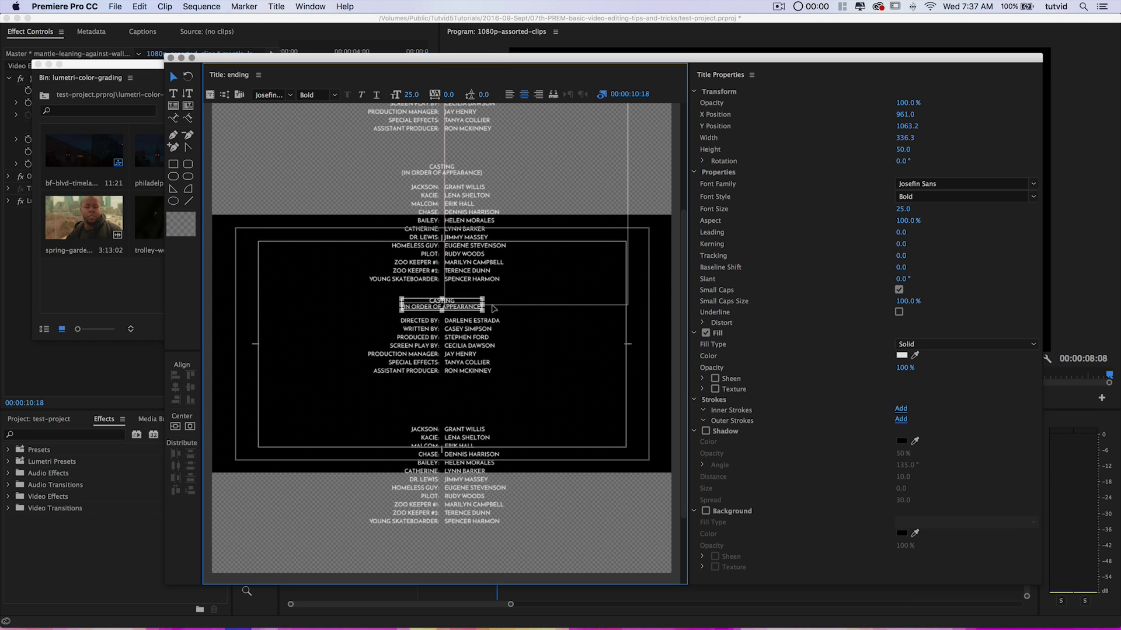
pyautogui.press('Up')
pyautogui.press('Up')
pyautogui.press('Up')
pyautogui.press('Up')
pyautogui.press('Up')
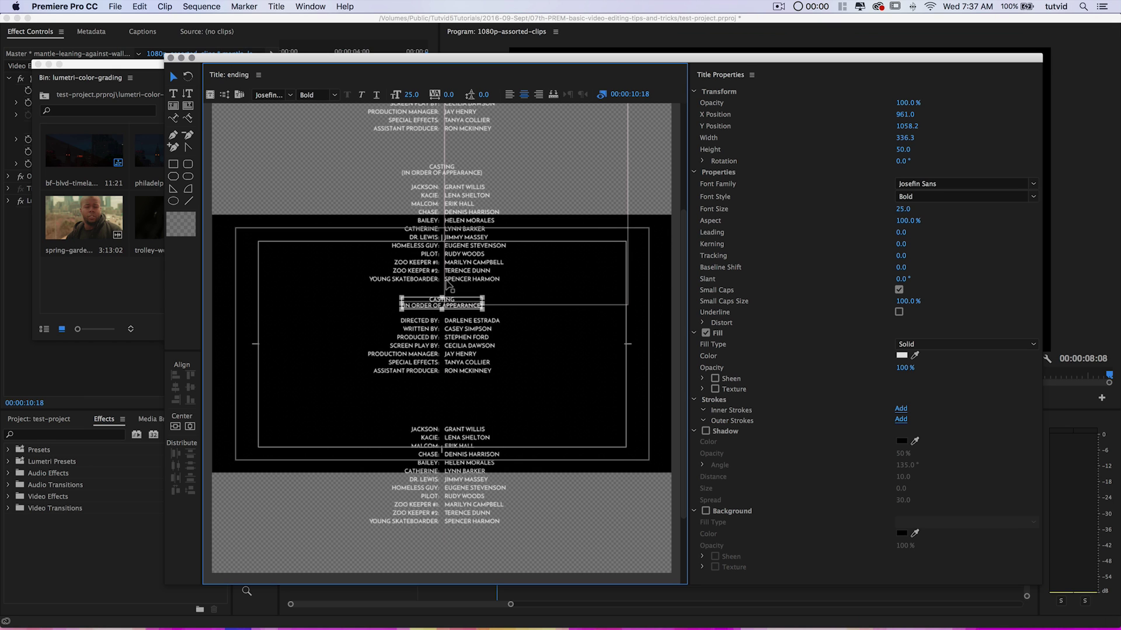
# - Replace its wording with CREW and set it just above DIRECTED BY
pyautogui.doubleClick(451, 304)
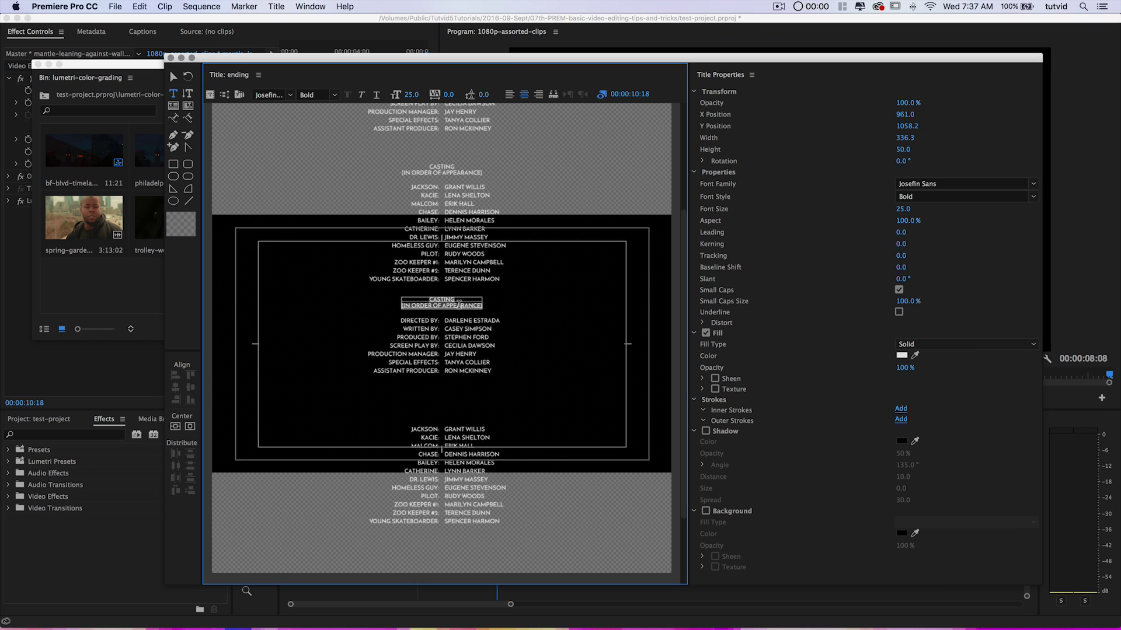
pyautogui.press('BackSpace')
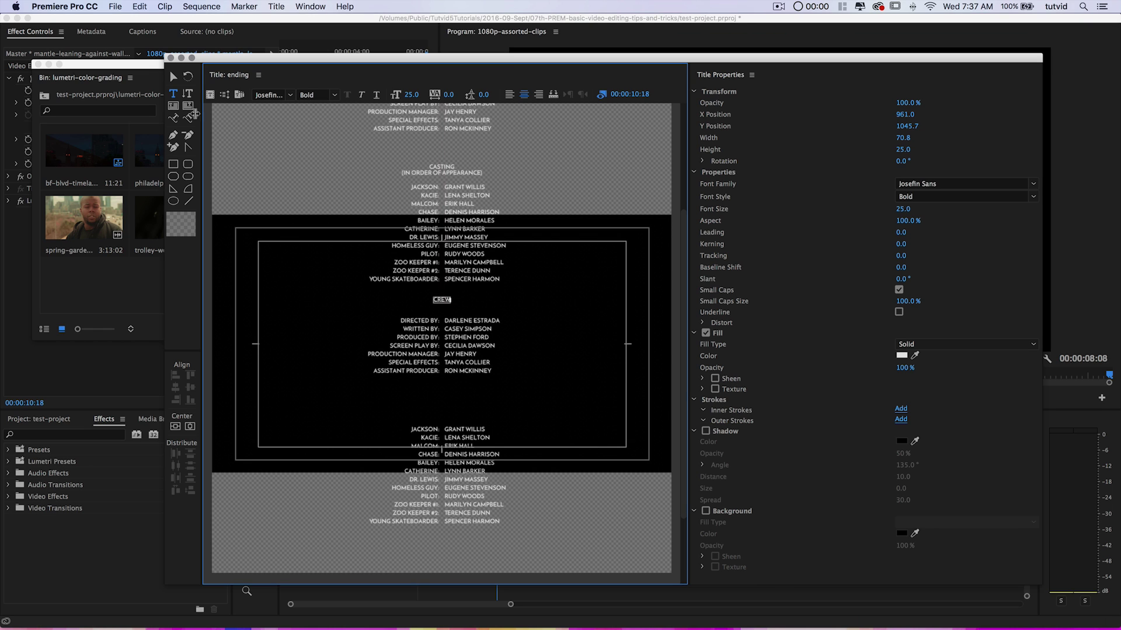
pyautogui.click(173, 77)
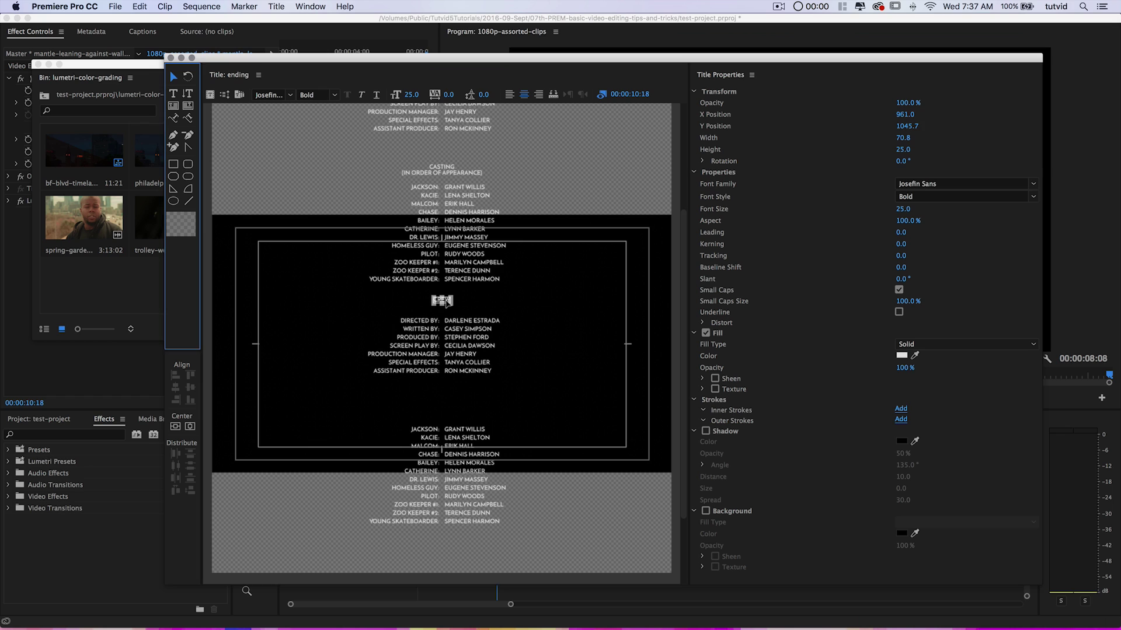
pyautogui.moveTo(447, 302); pyautogui.dragTo(453, 326)
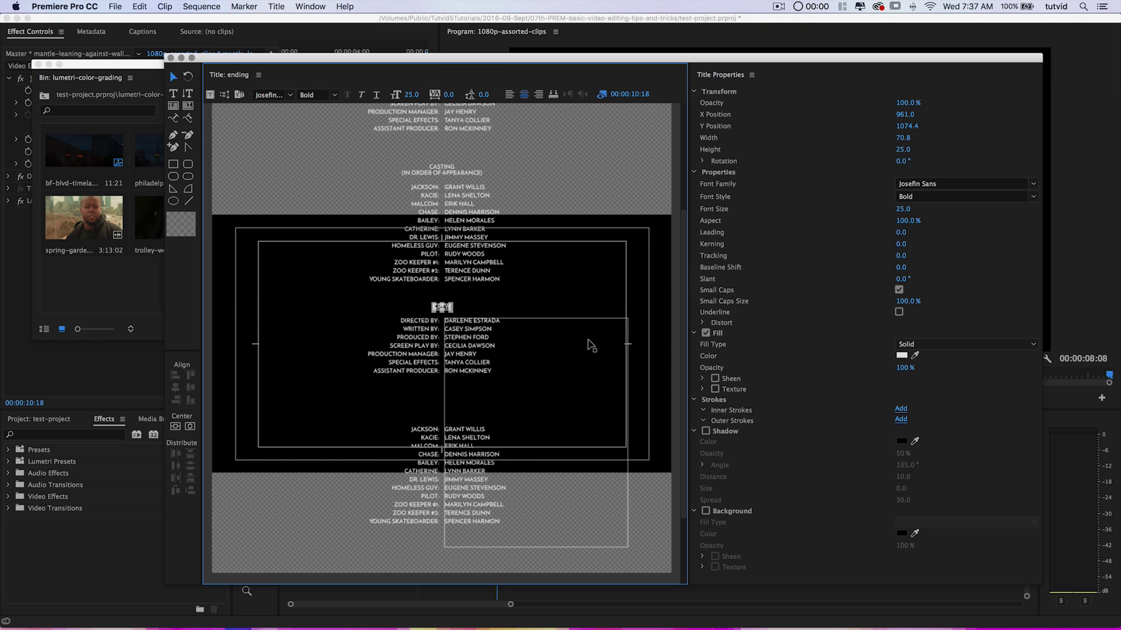
pyautogui.click(657, 544)
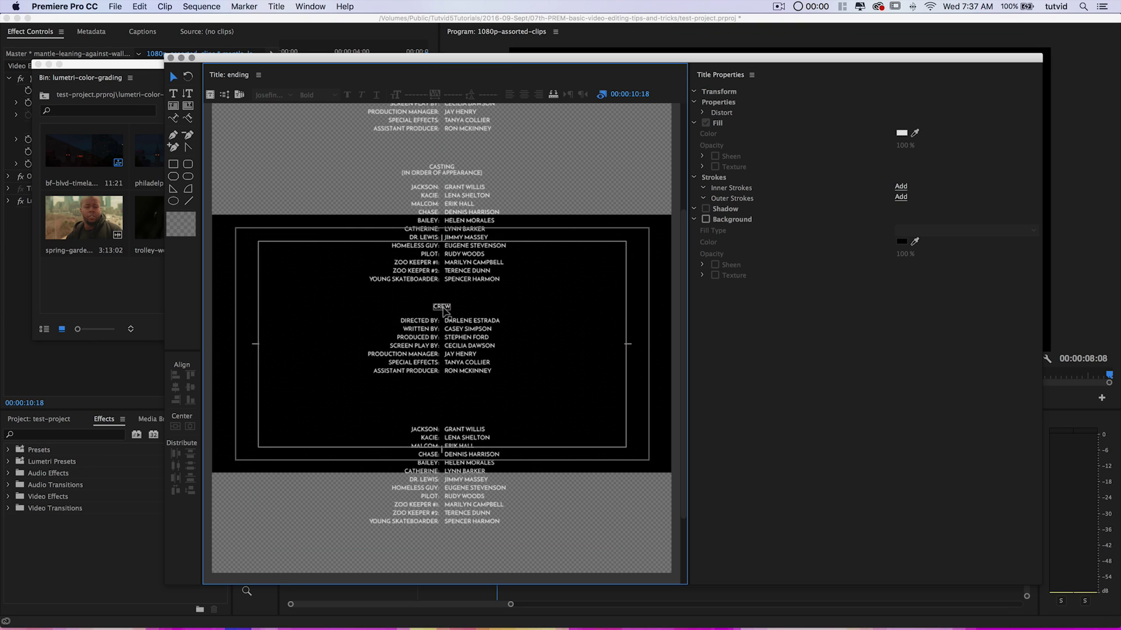
# - Select the CREW heading with both crew columns and shift the group slightly down
pyautogui.moveTo(442, 310); pyautogui.dragTo(438, 286)
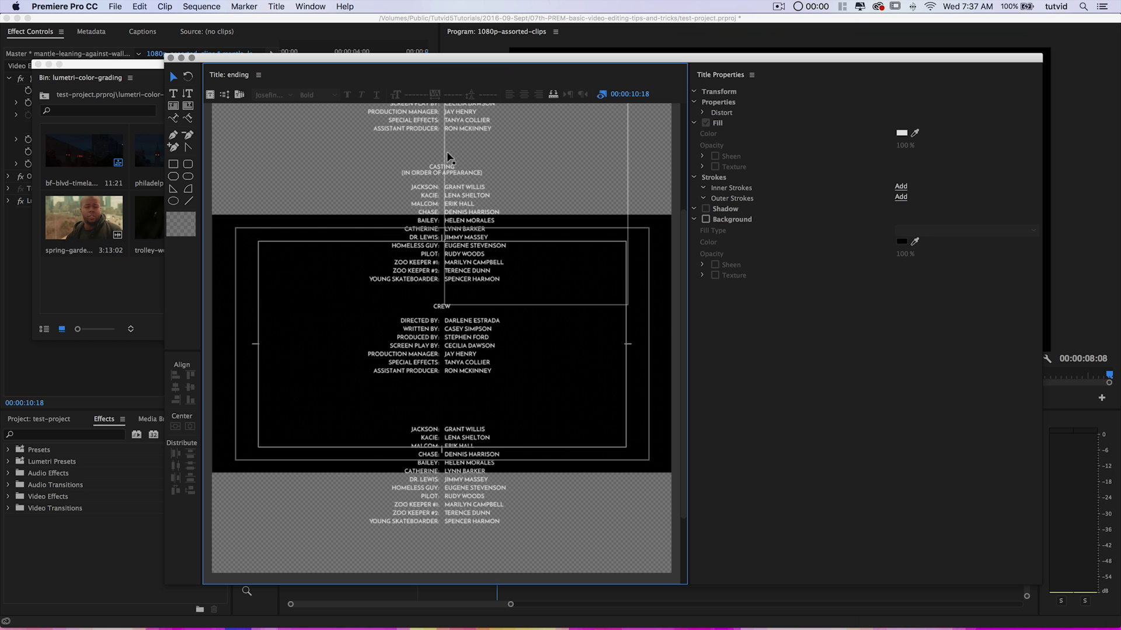
pyautogui.click(442, 307)
pyautogui.keyDown('shift'); pyautogui.click(445, 318); pyautogui.keyUp('shift')
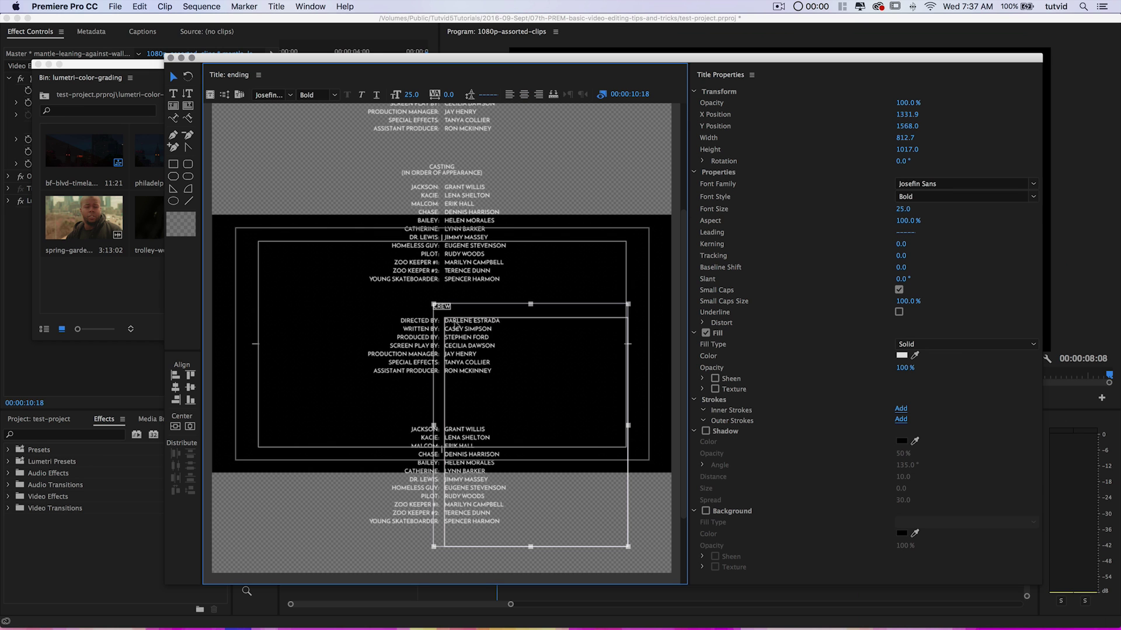
pyautogui.keyDown('shift'); pyautogui.click(441, 318); pyautogui.keyUp('shift')
pyautogui.moveTo(447, 310); pyautogui.dragTo(445, 327)
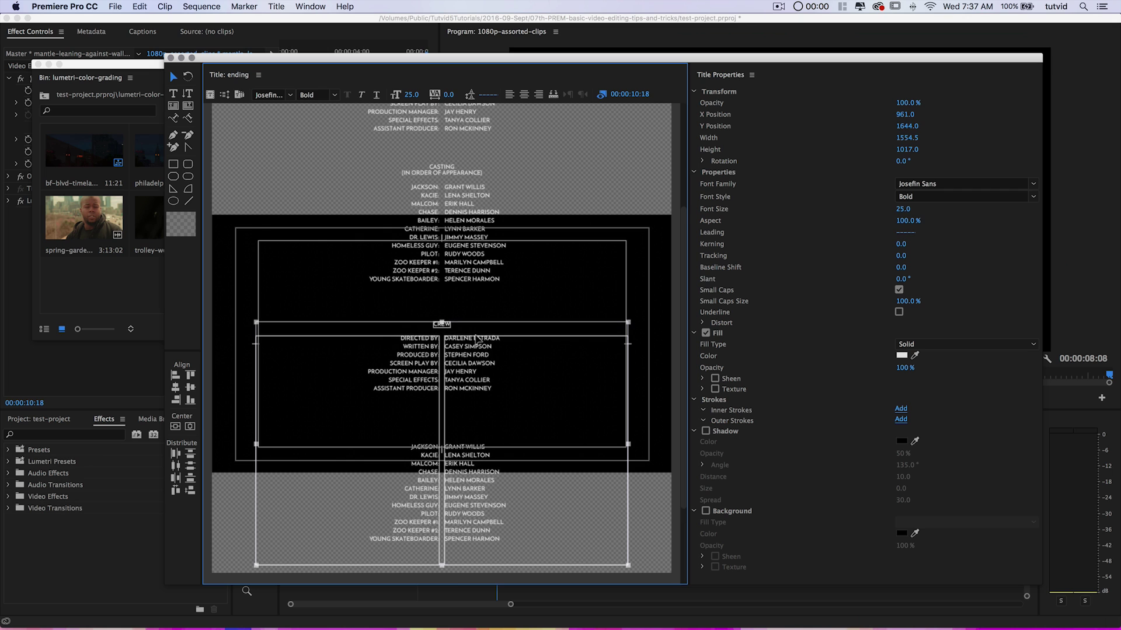
pyautogui.click(563, 457)
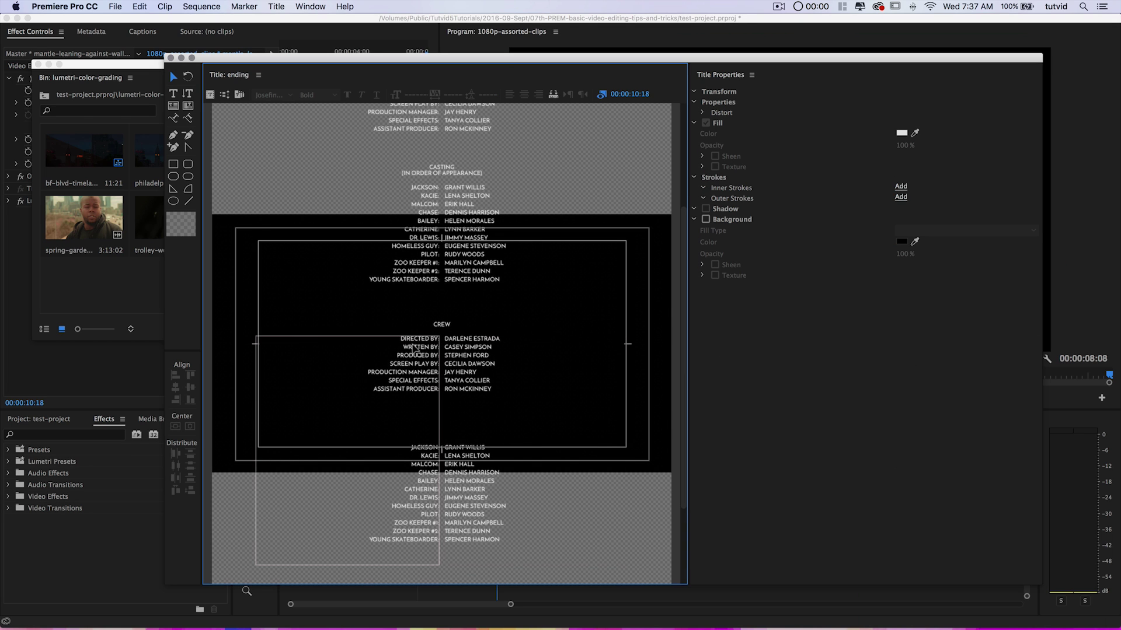
pyautogui.press('super+Tab')
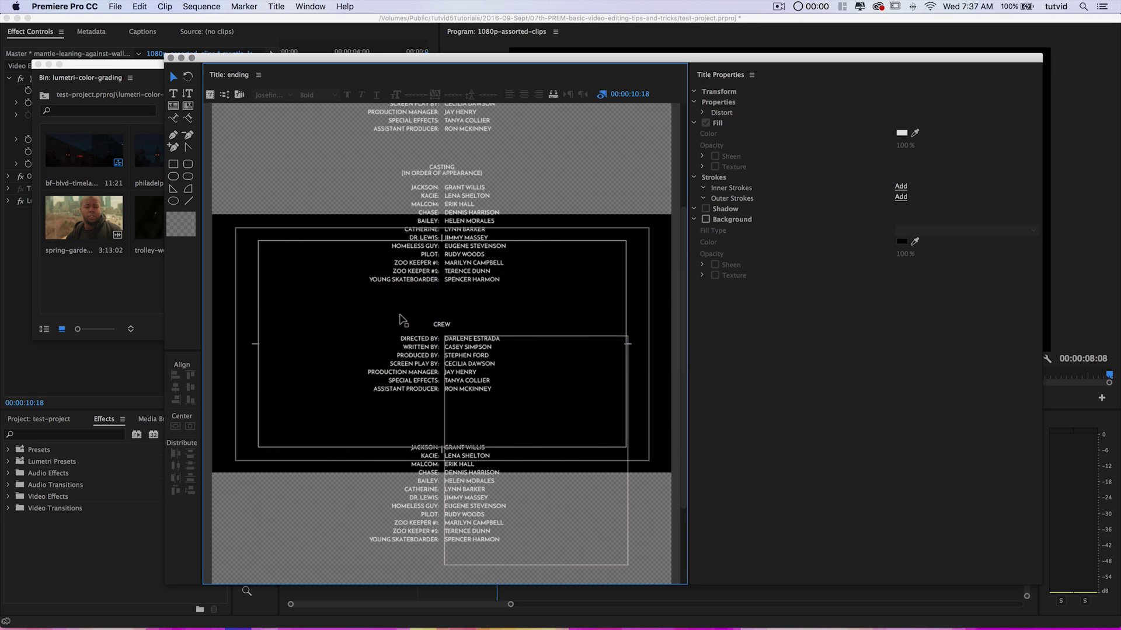
# - Copy the Camera through Audio crew lines from the faux-credits TextEdit document
pyautogui.press('super+Tab')
pyautogui.click(501, 317)
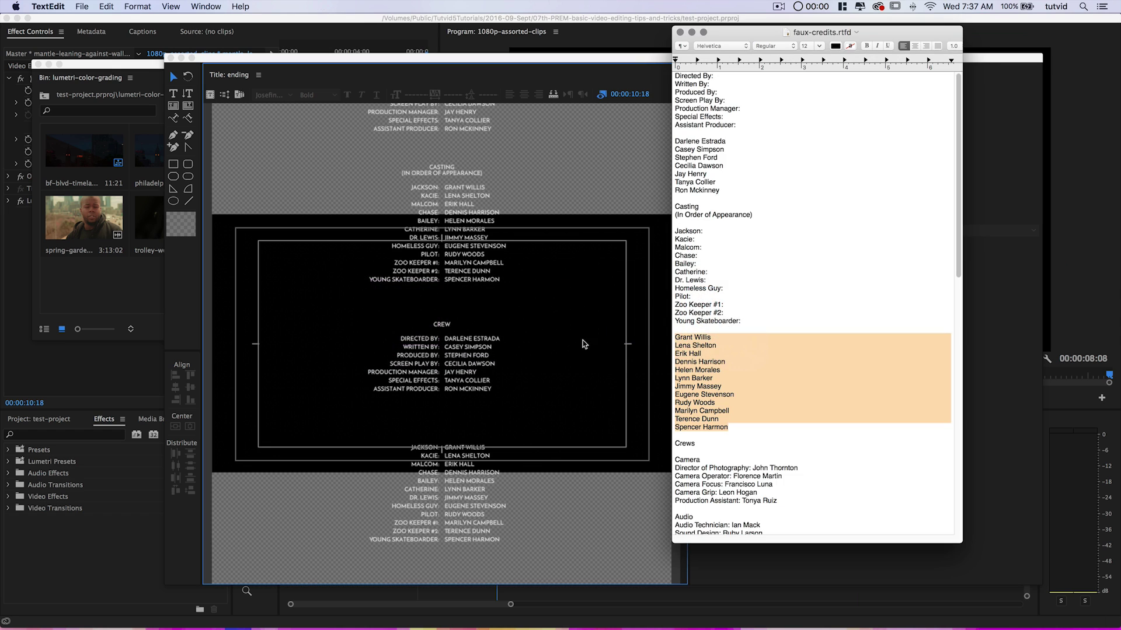
pyautogui.scroll(-10, 683, 226)
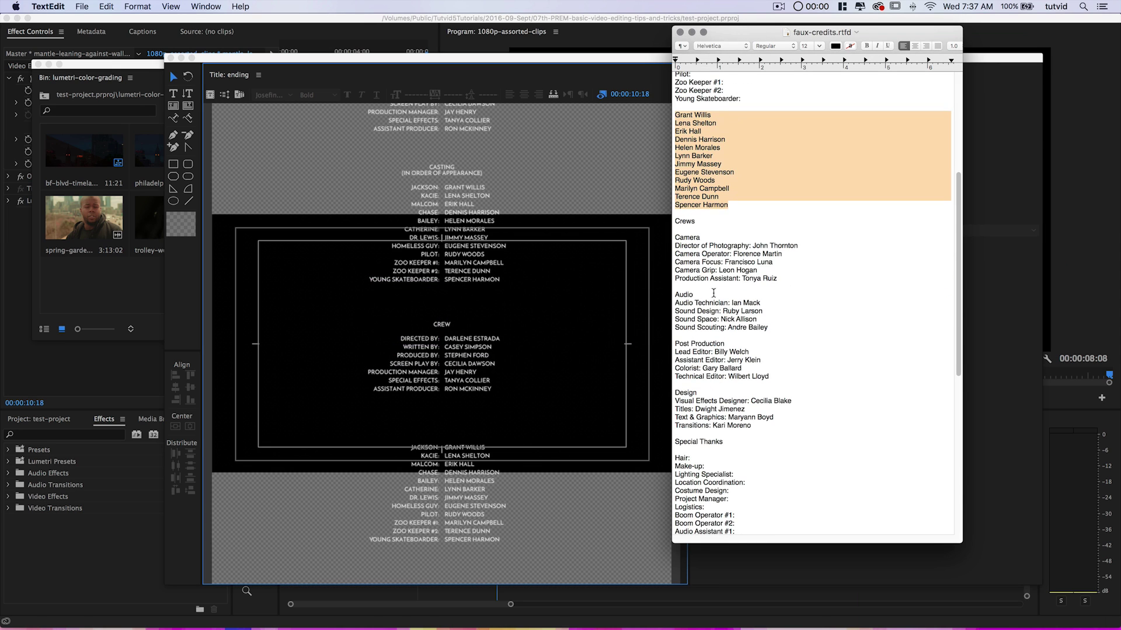
pyautogui.moveTo(675, 237); pyautogui.dragTo(773, 325)
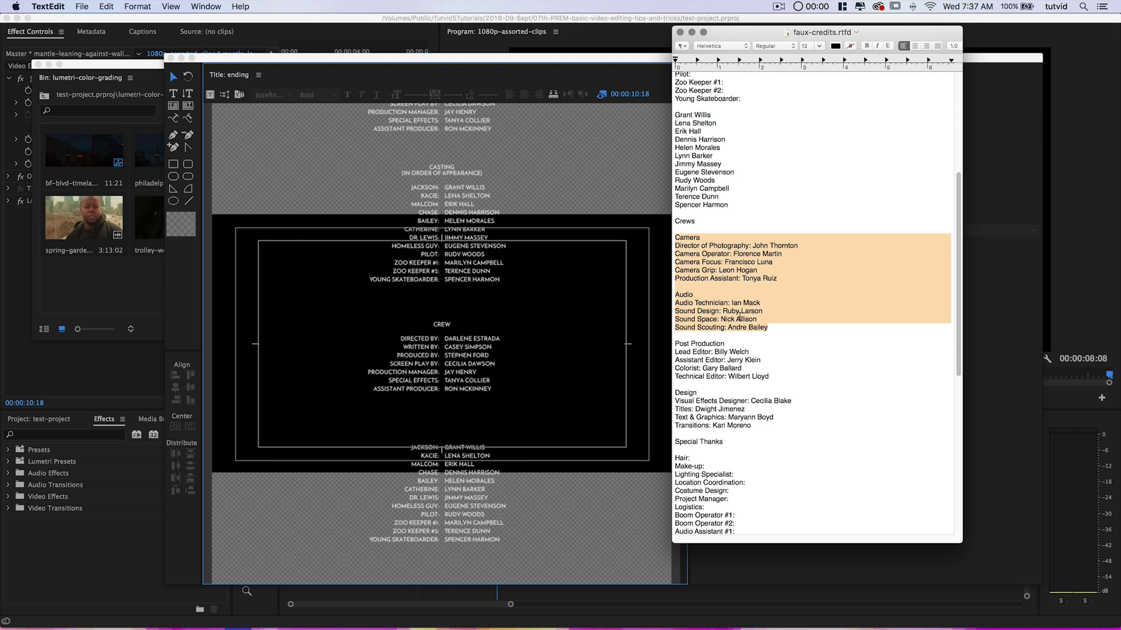
pyautogui.press('super+c')
pyautogui.click(442, 324)
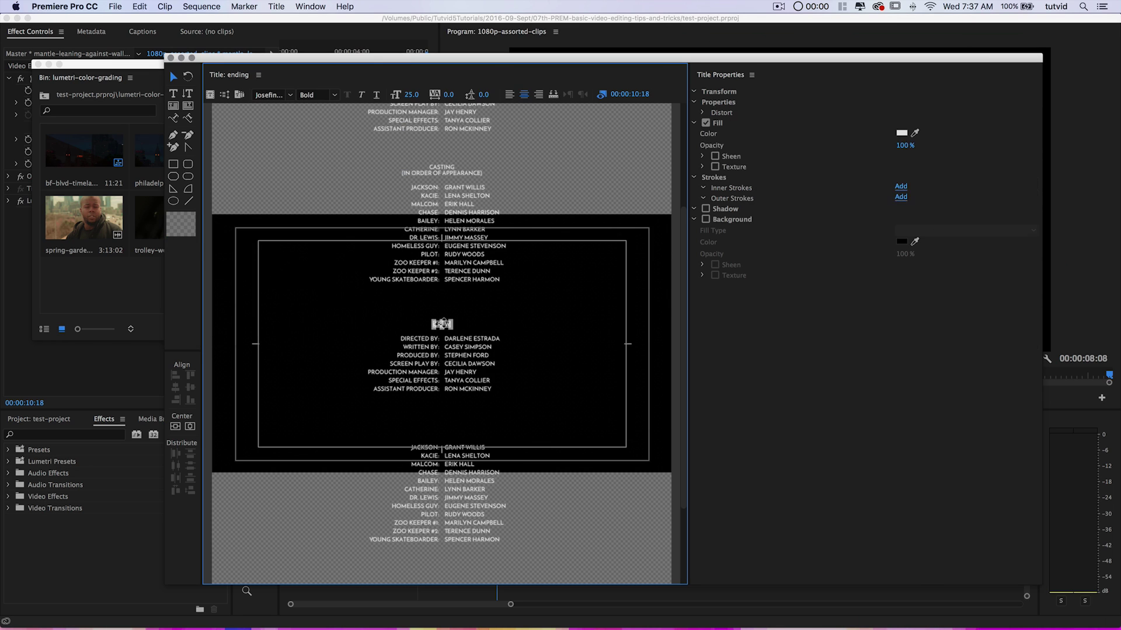
# - Rename the heading to CREWS and paste the Camera and Audio lines into the left column
pyautogui.doubleClick(445, 323)
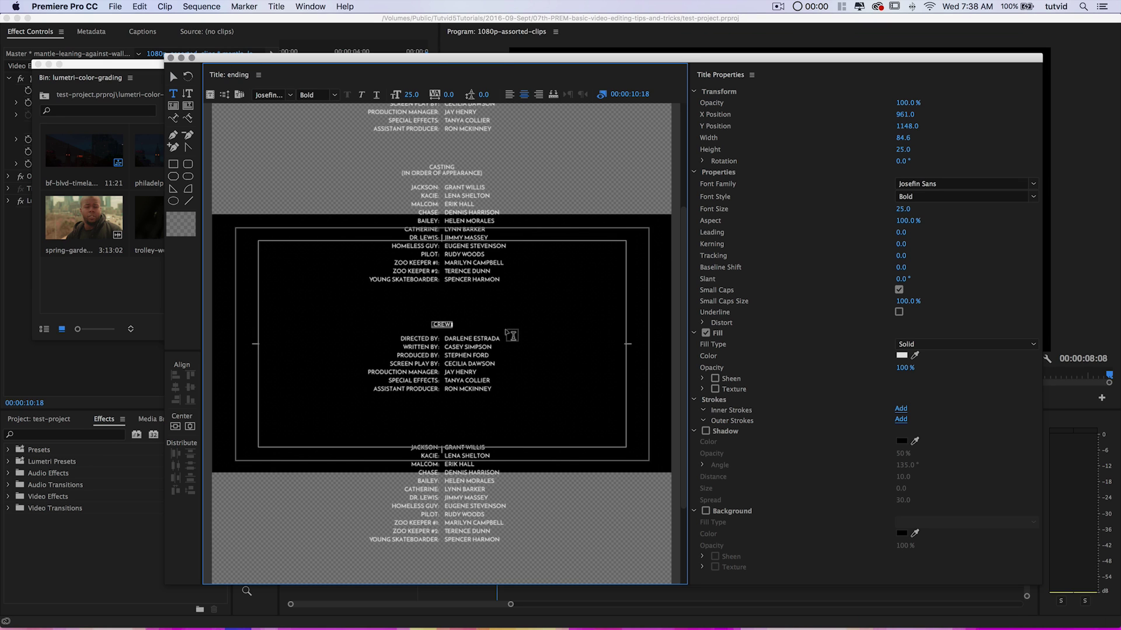
pyautogui.click(174, 77)
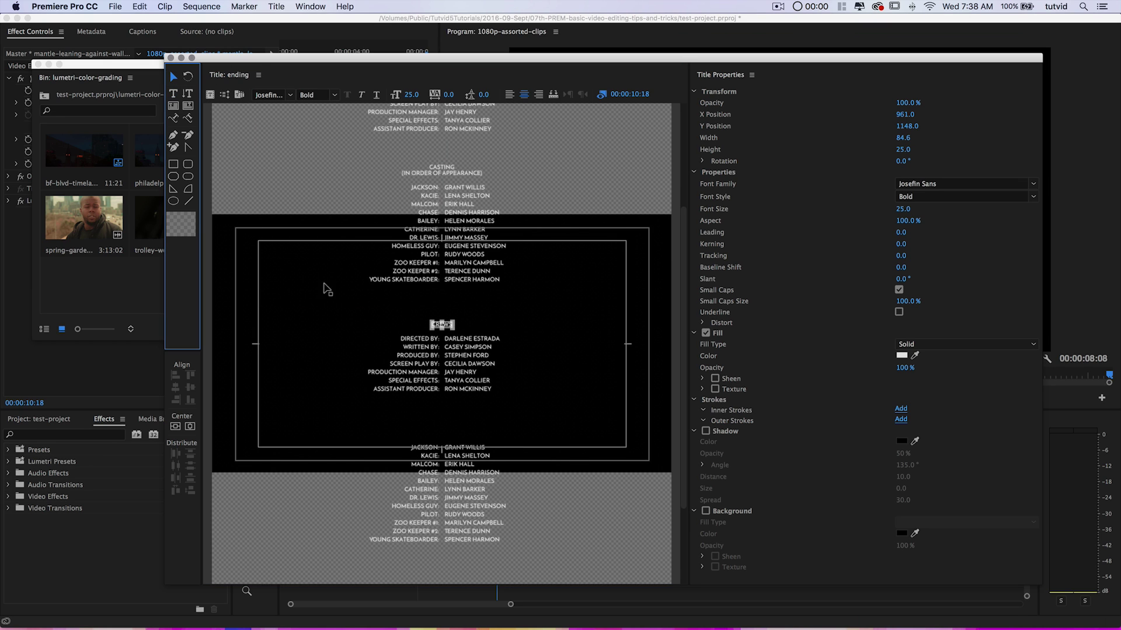
pyautogui.click(420, 351)
pyautogui.doubleClick(414, 349)
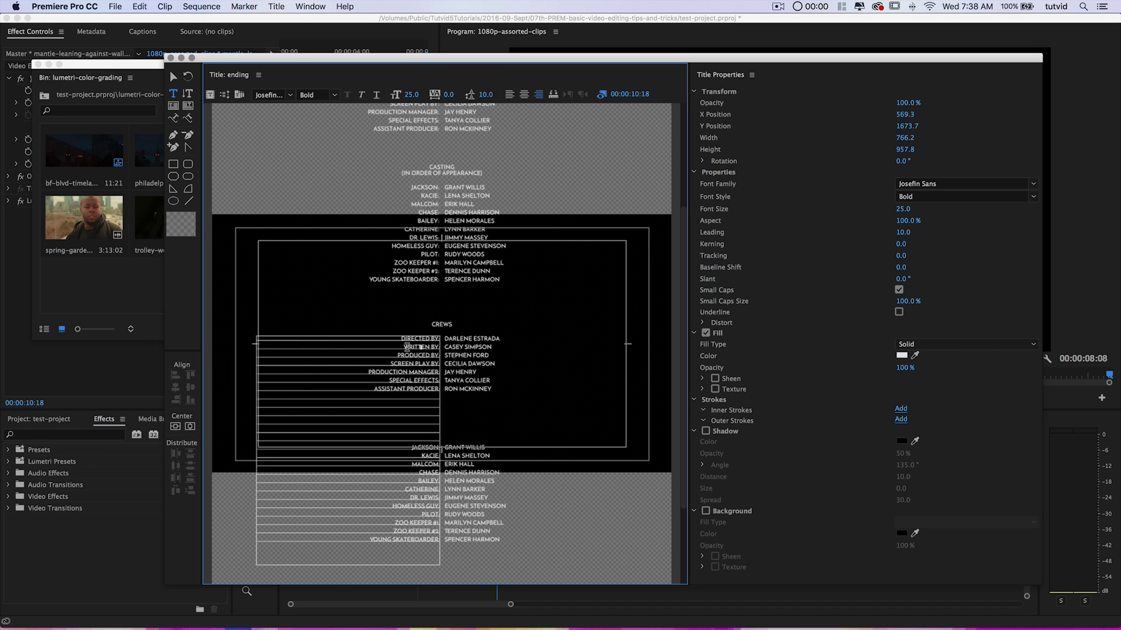
pyautogui.moveTo(402, 340); pyautogui.dragTo(450, 546)
pyautogui.press('super+v')
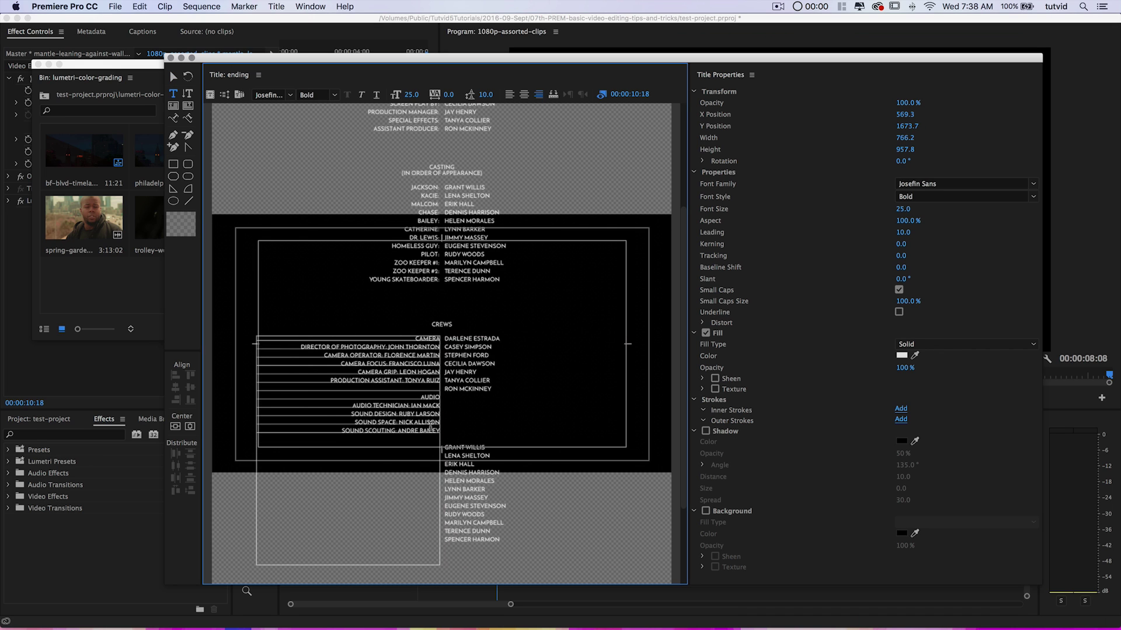
# - Centre the pasted lines and add blank lines around the CAMERA and AUDIO groups
pyautogui.moveTo(415, 339); pyautogui.dragTo(445, 453)
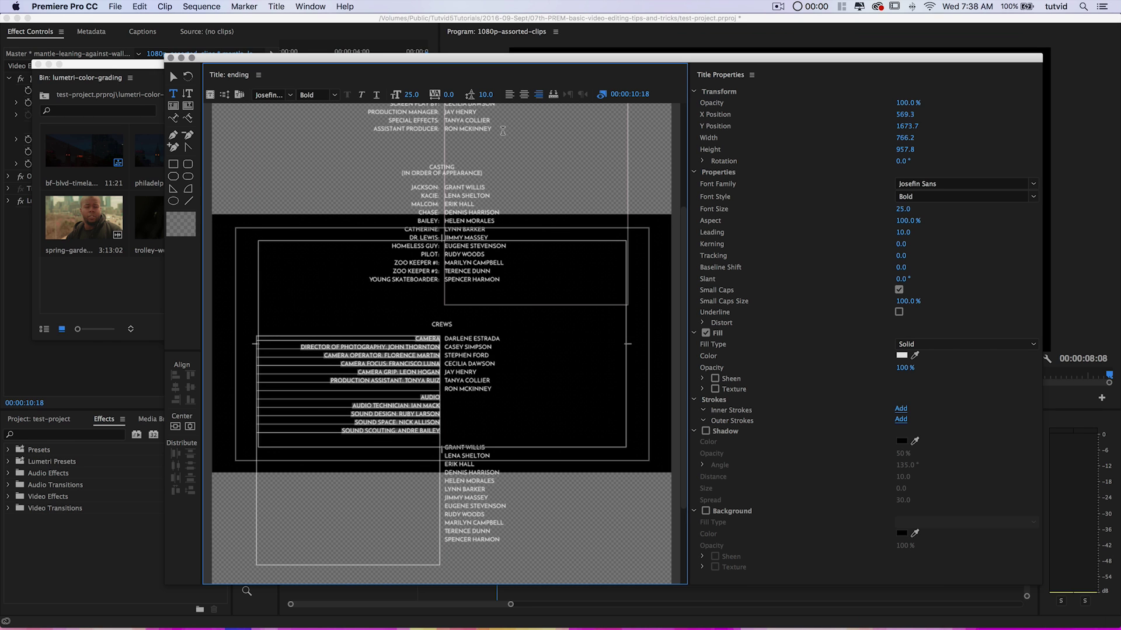
pyautogui.click(524, 94)
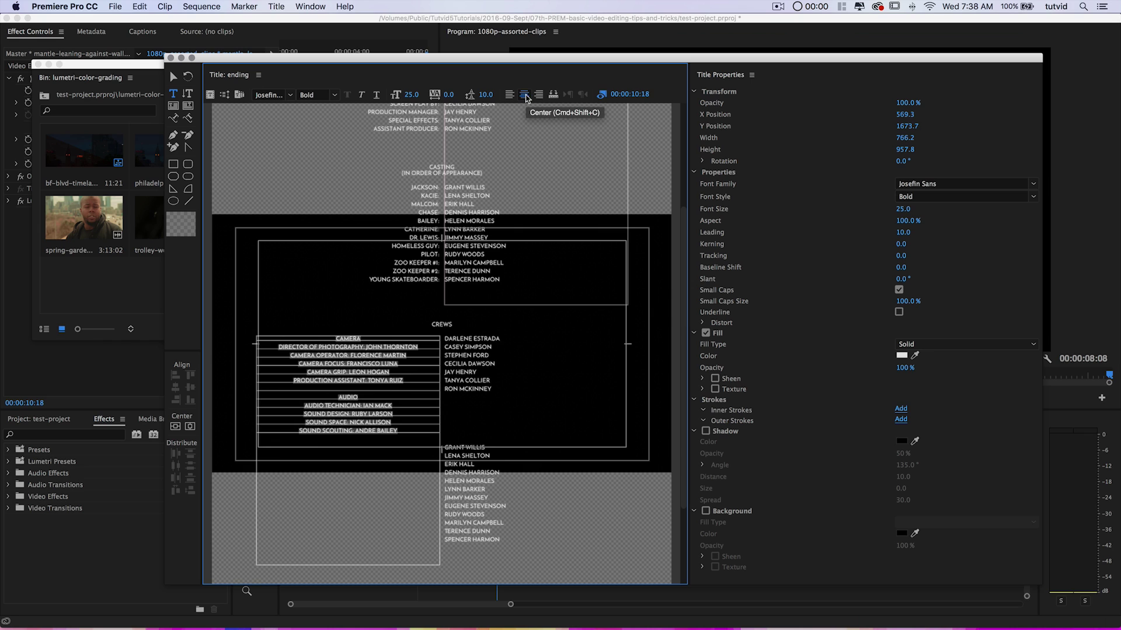
pyautogui.click(365, 397)
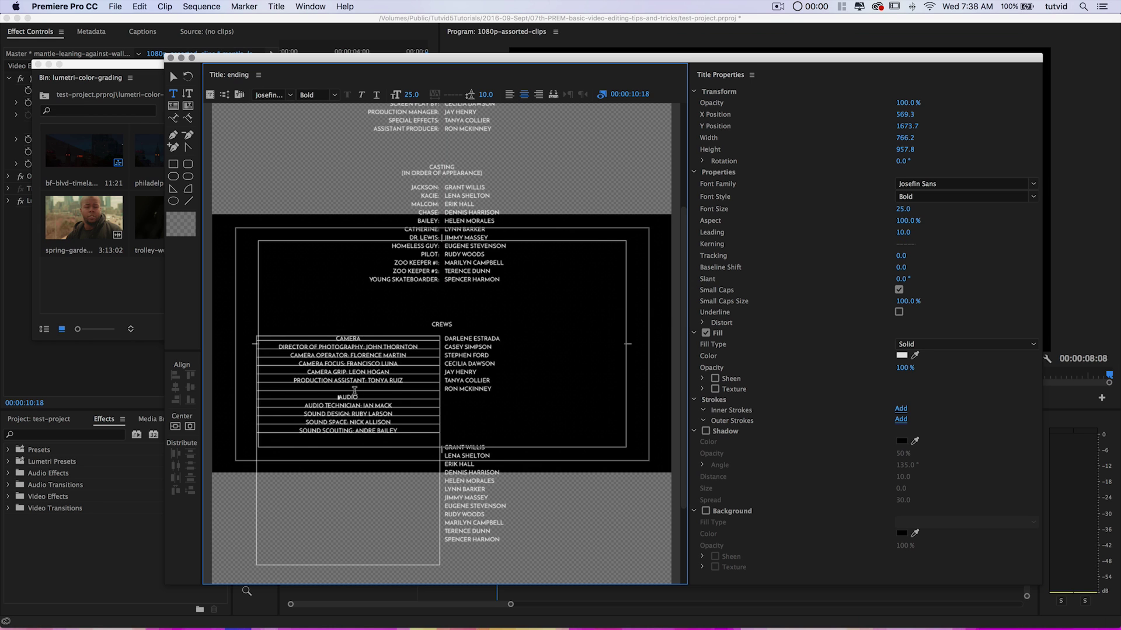
pyautogui.press('Return')
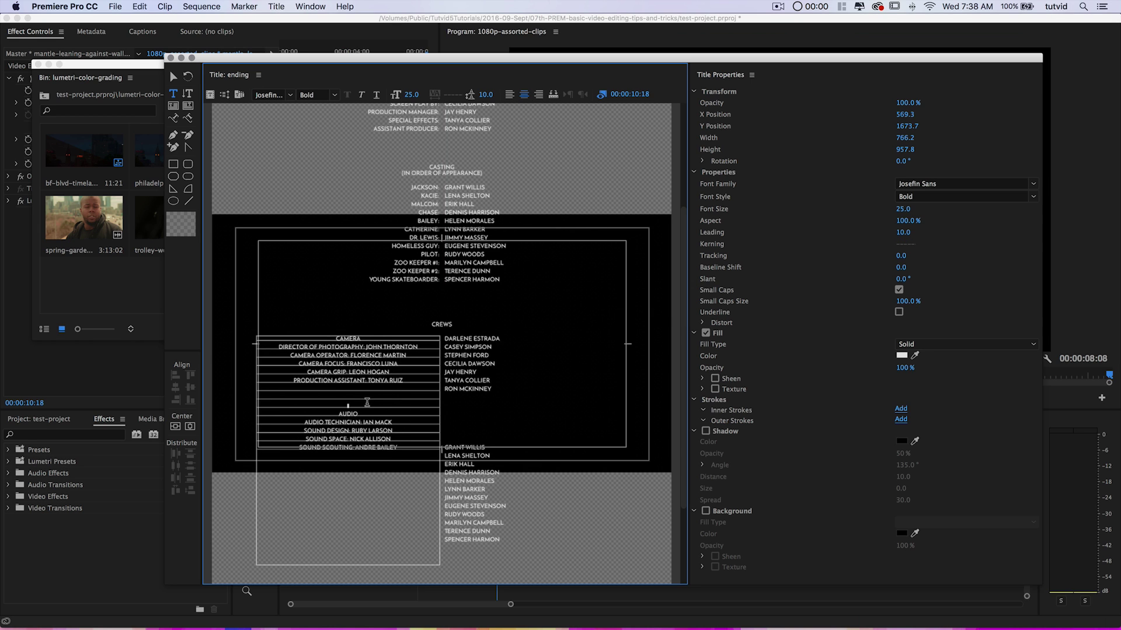
pyautogui.click(363, 340)
pyautogui.press('Return')
pyautogui.click(363, 423)
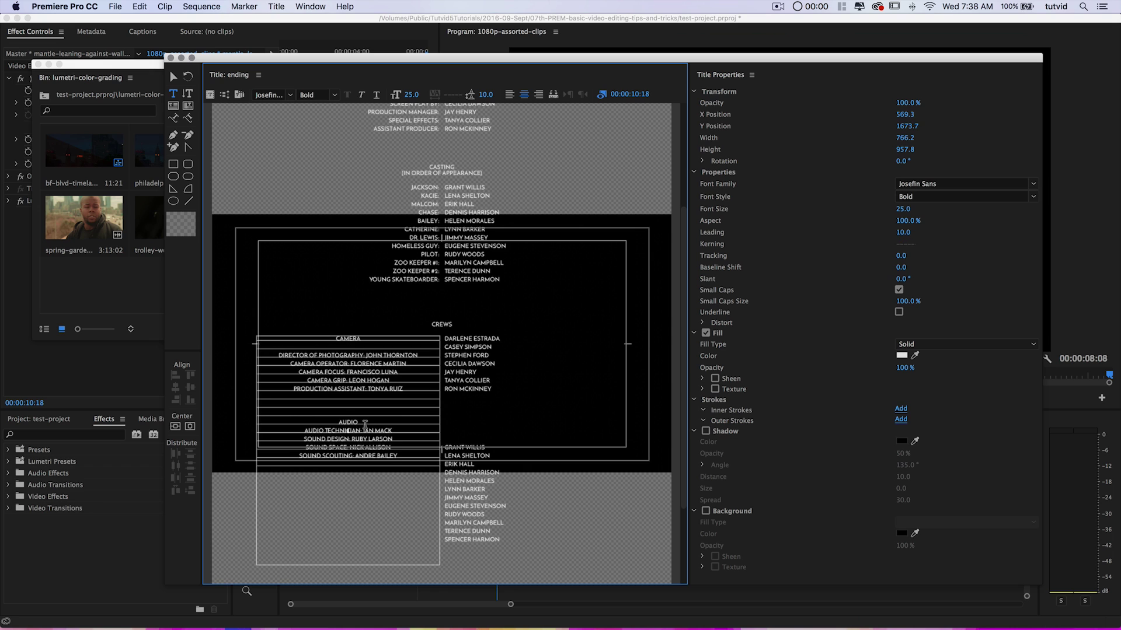
pyautogui.press('Return')
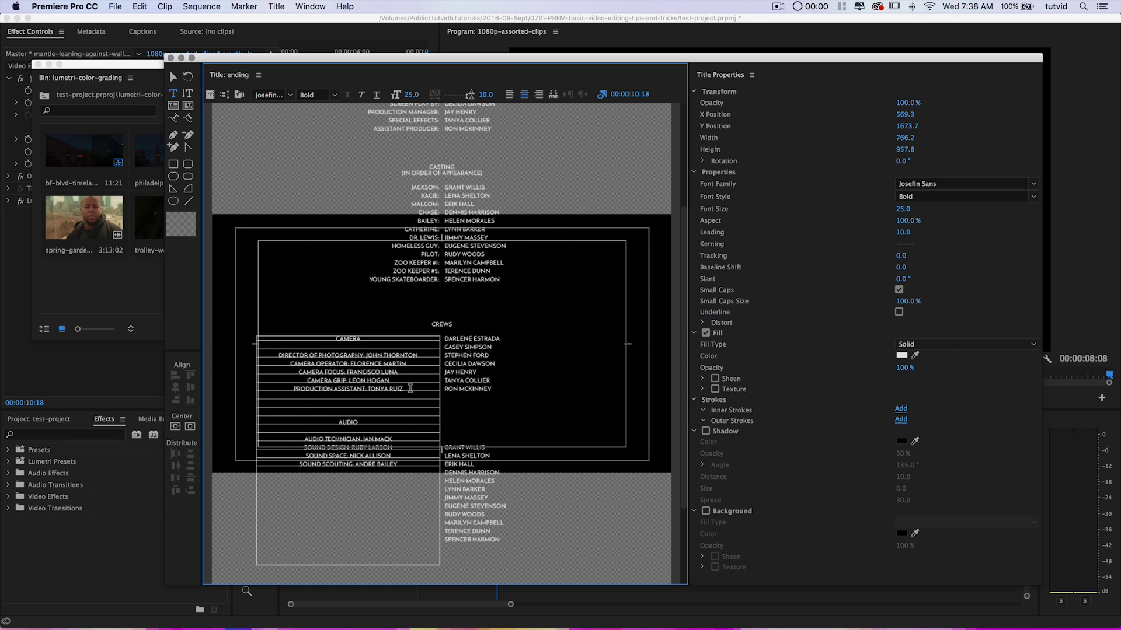
# - Copy the Post Production and Design credits from TextEdit for the right column
pyautogui.click(174, 77)
pyautogui.click(471, 368)
pyautogui.press('super+Tab')
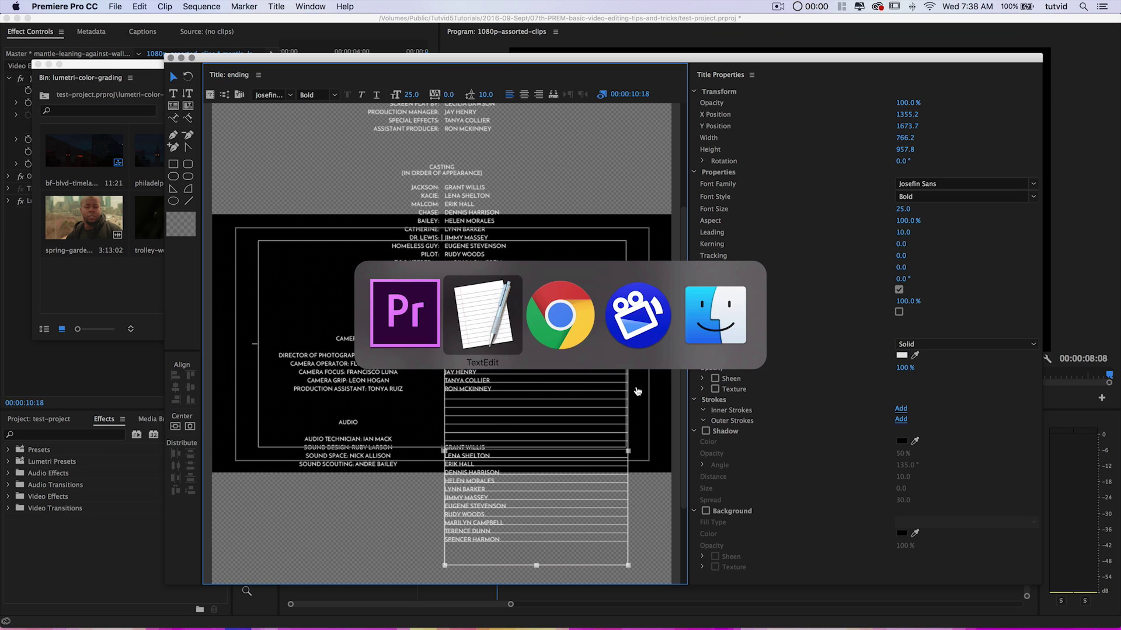
pyautogui.click(510, 316)
pyautogui.scroll(-1, 708, 369)
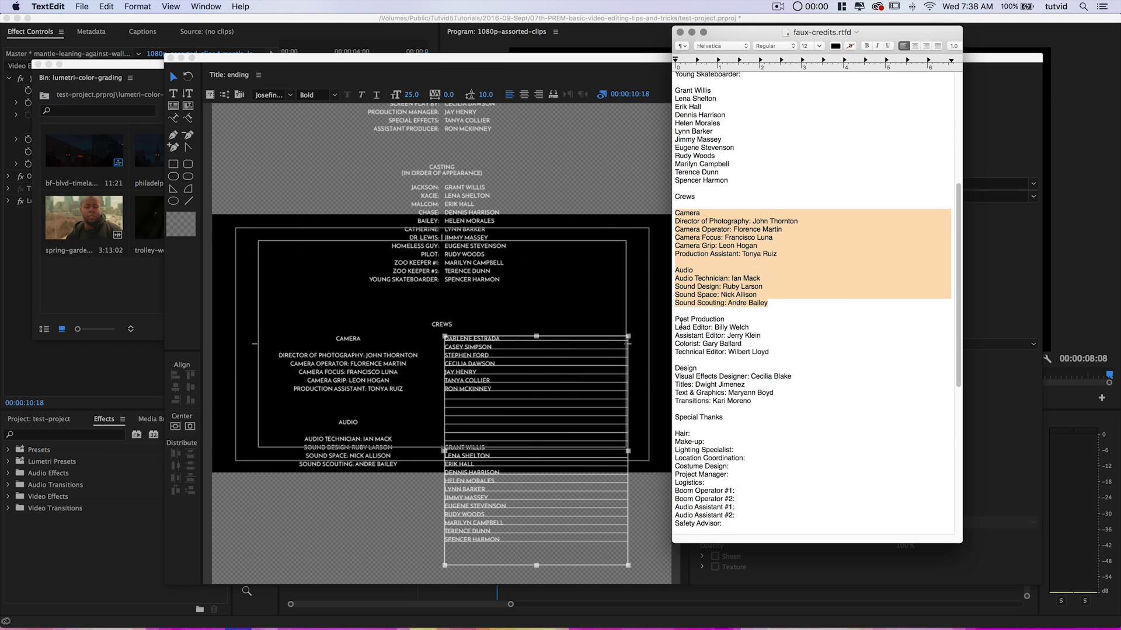
pyautogui.moveTo(676, 317); pyautogui.dragTo(766, 400)
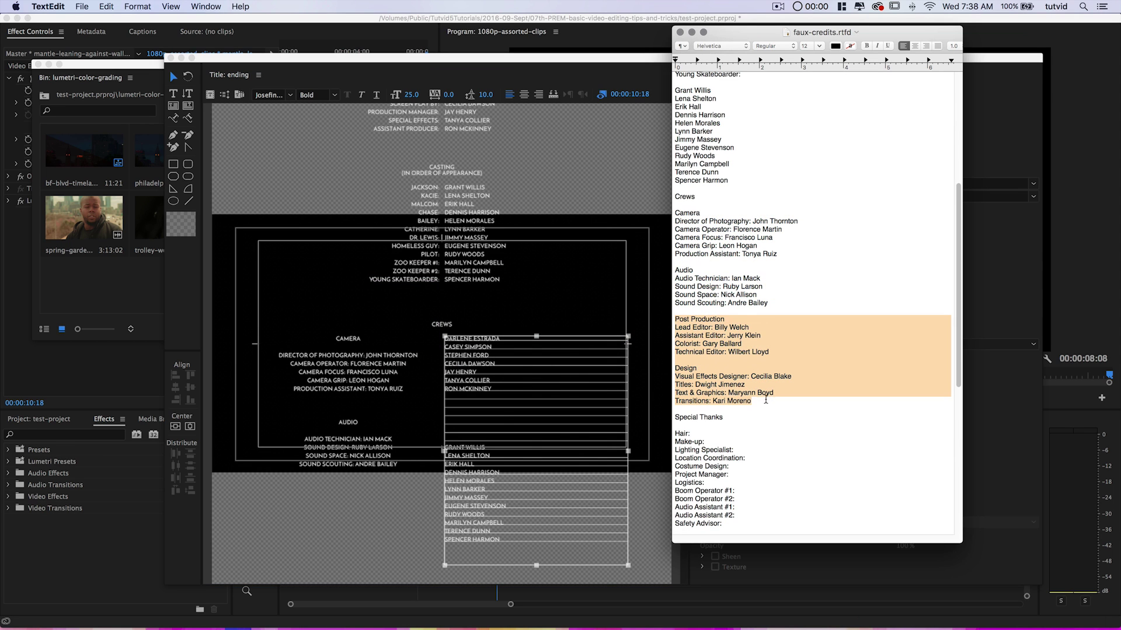
pyautogui.click(489, 382)
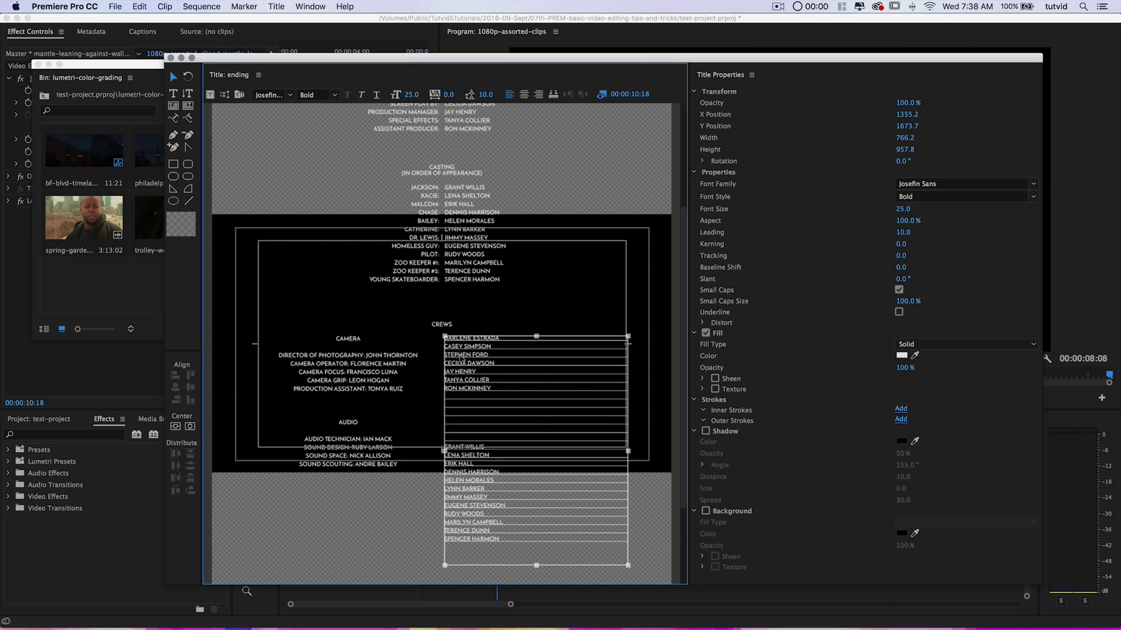
# - Replace the right column's text with the Post Production and Design credits, centred
pyautogui.doubleClick(465, 356)
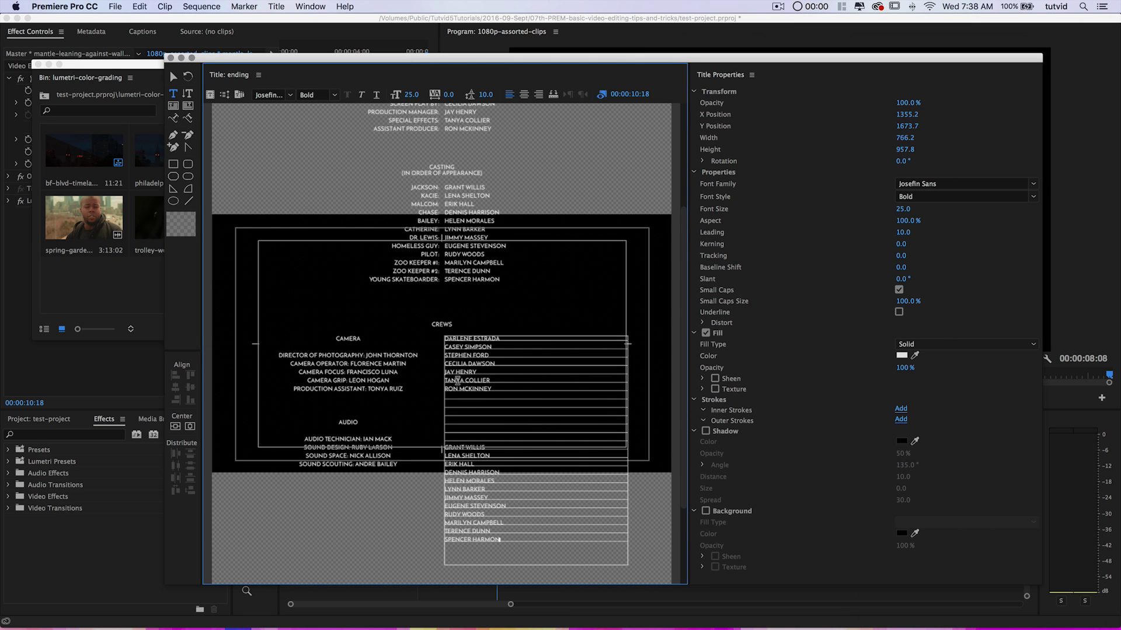
pyautogui.press('super+a')
pyautogui.press('super+v')
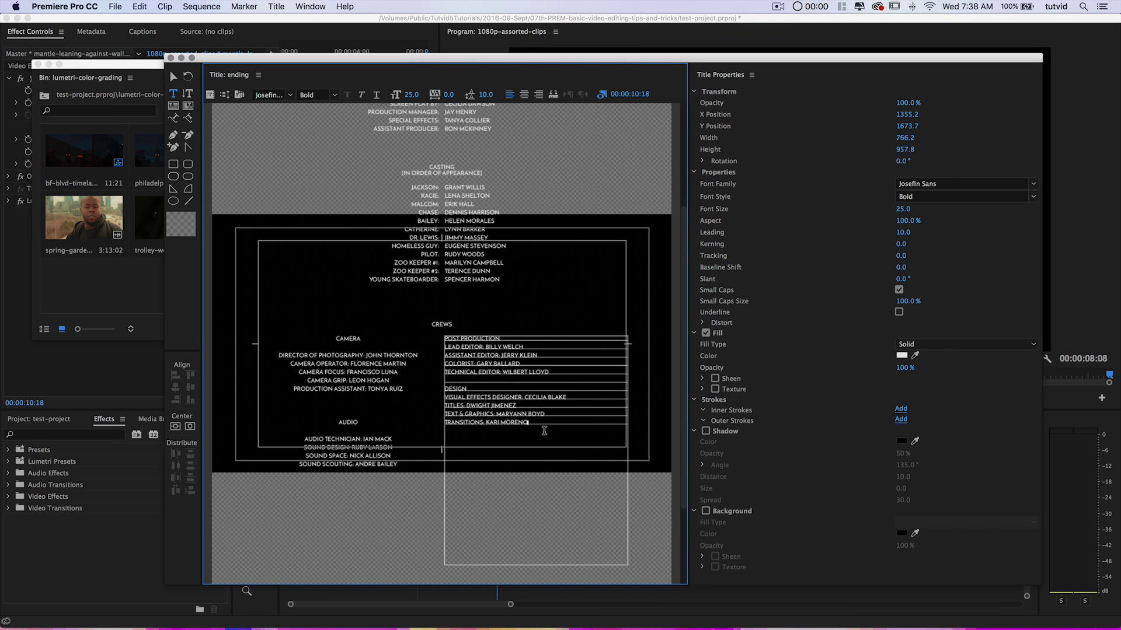
pyautogui.click(495, 223)
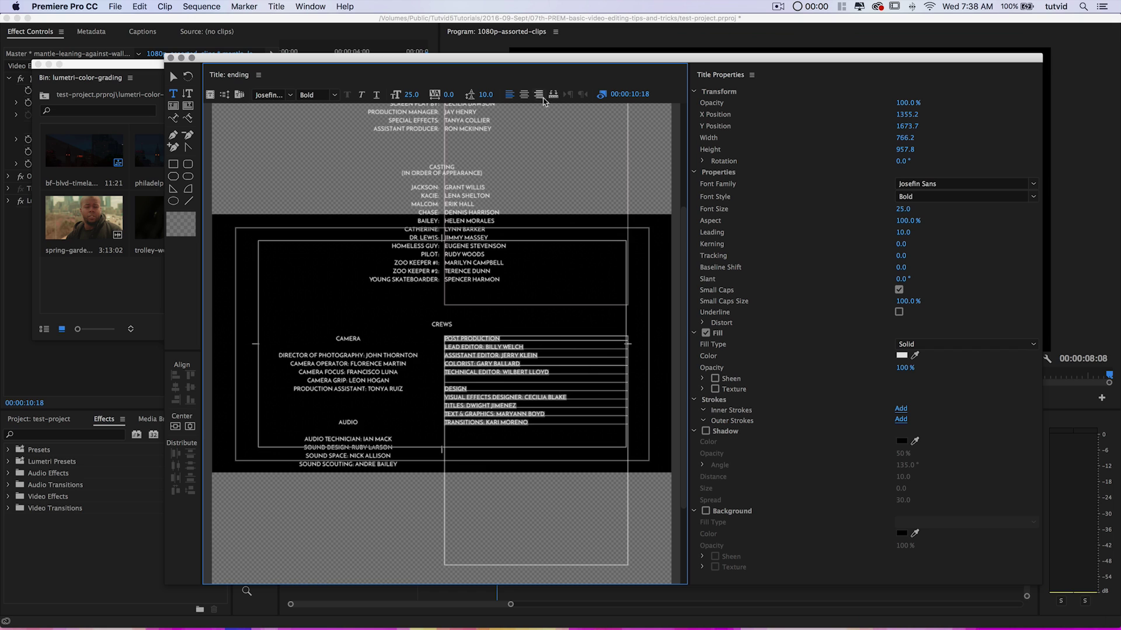
pyautogui.click(524, 94)
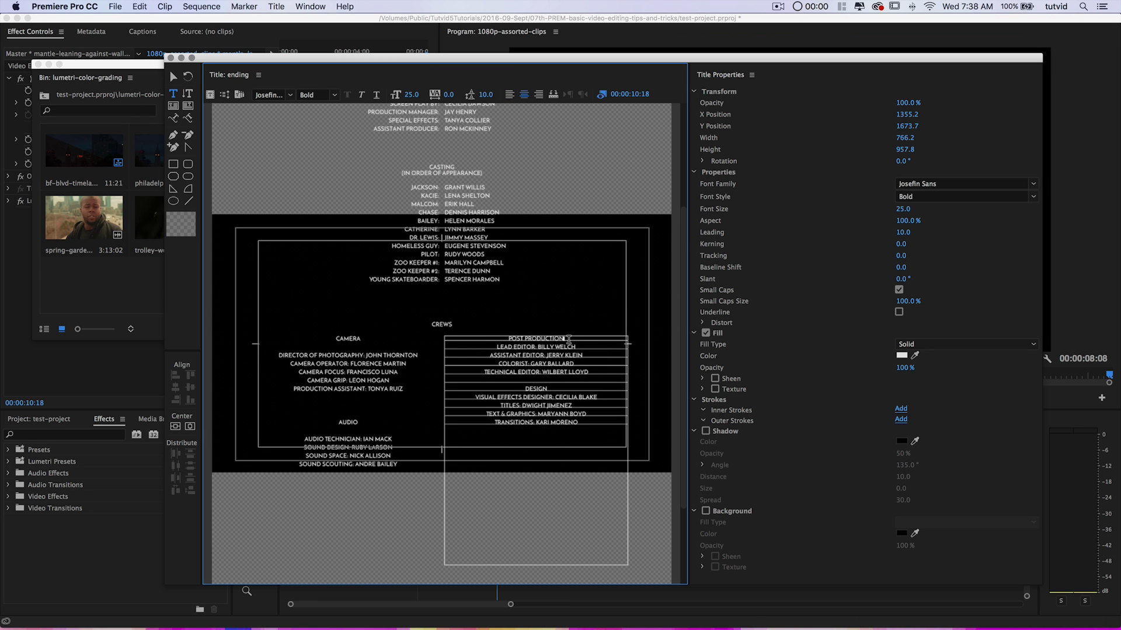
# - Add blank lines around DESIGN so it lines up with AUDIO
pyautogui.click(568, 339)
pyautogui.press('Return')
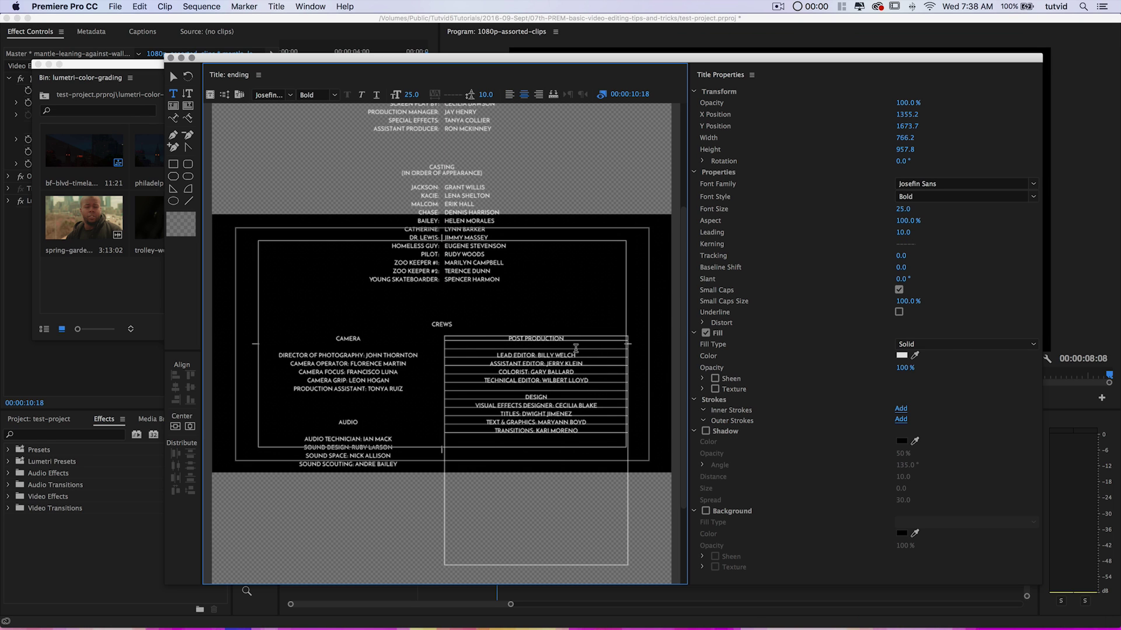
pyautogui.click(547, 387)
pyautogui.press('Return')
pyautogui.press('Return')
pyautogui.click(561, 415)
pyautogui.press('Return')
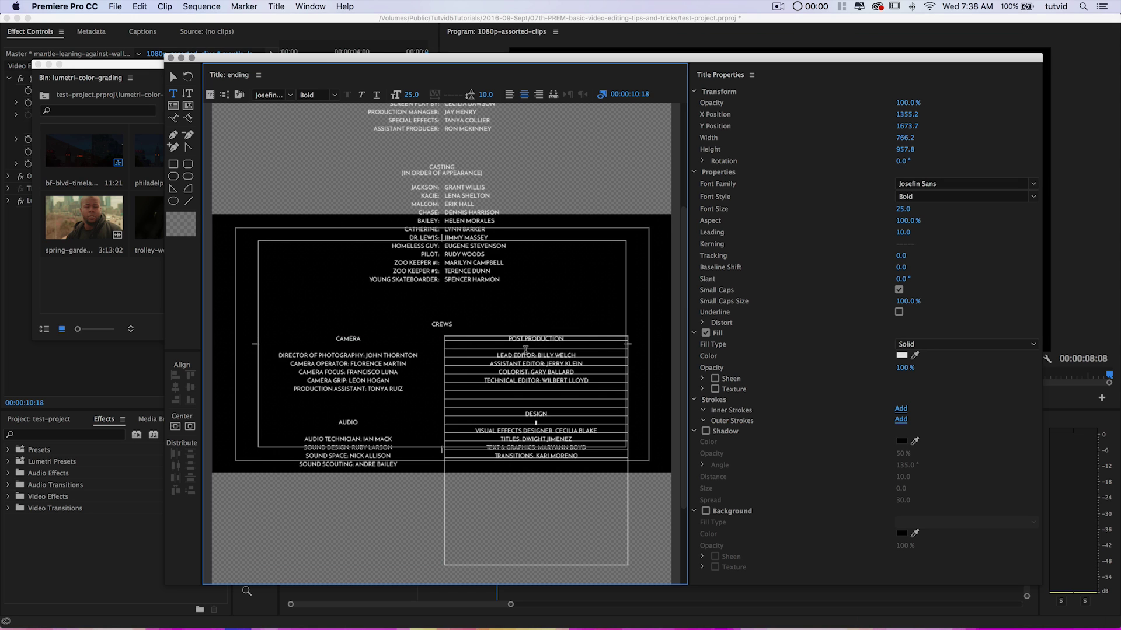
pyautogui.click(535, 400)
pyautogui.press('Return')
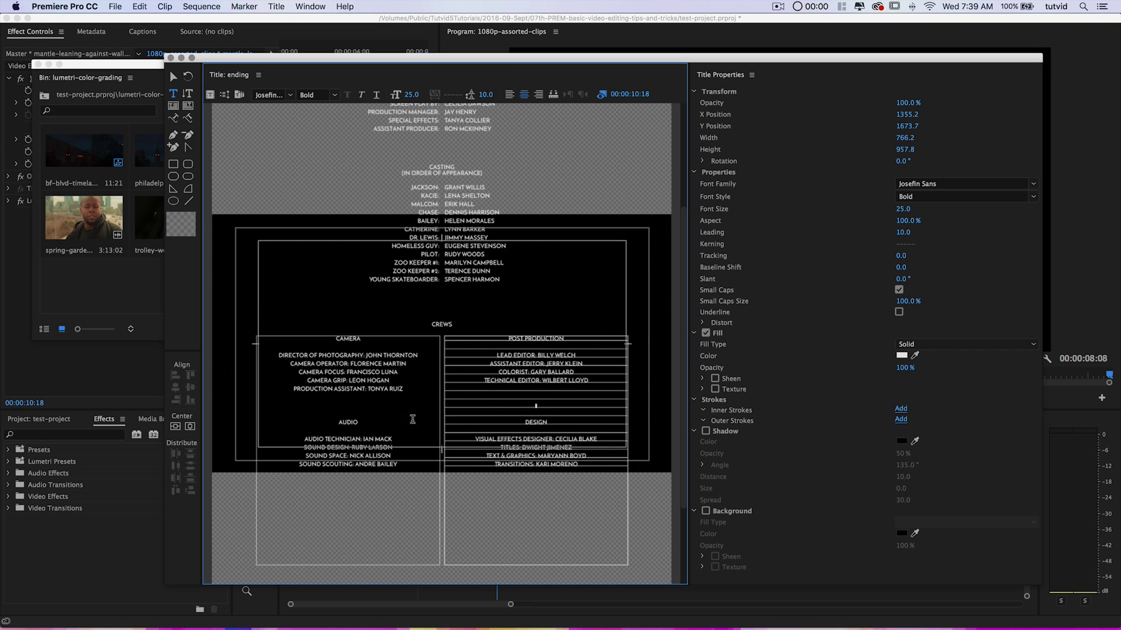
pyautogui.click(173, 77)
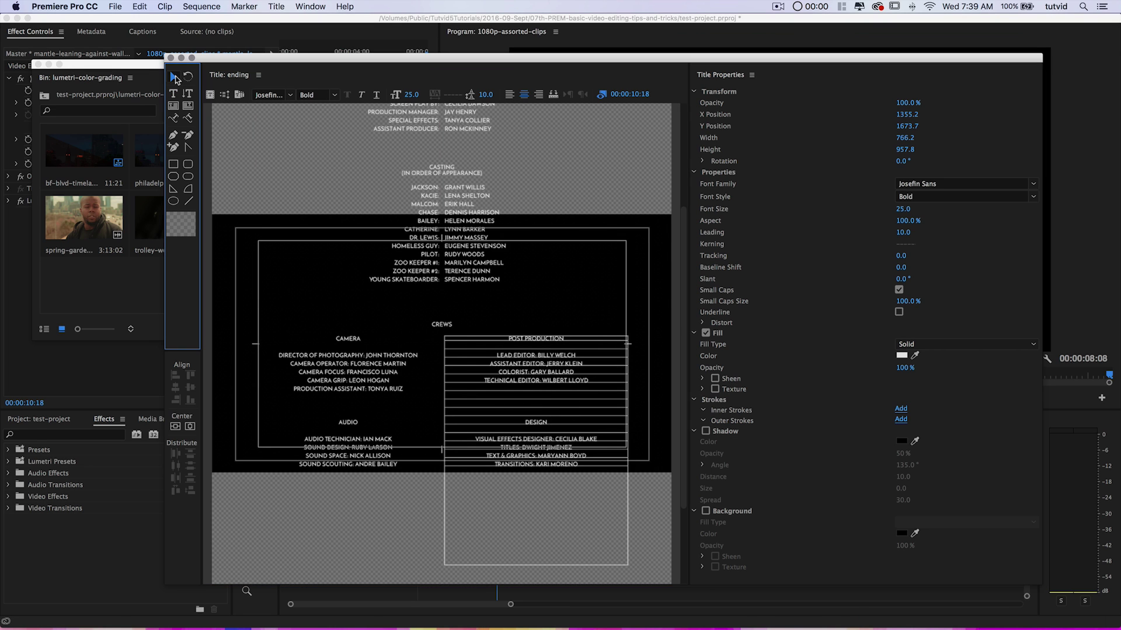
# - Compare against the credits document and scroll through the roll to review it
pyautogui.press('super+Tab')
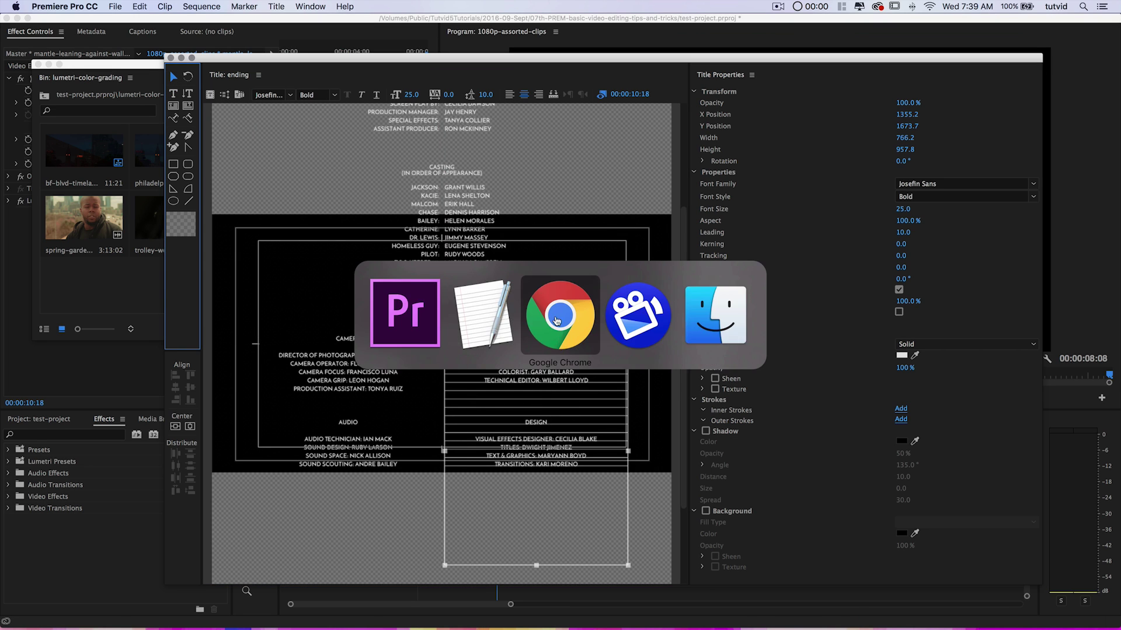
pyautogui.scroll(-10, 719, 343)
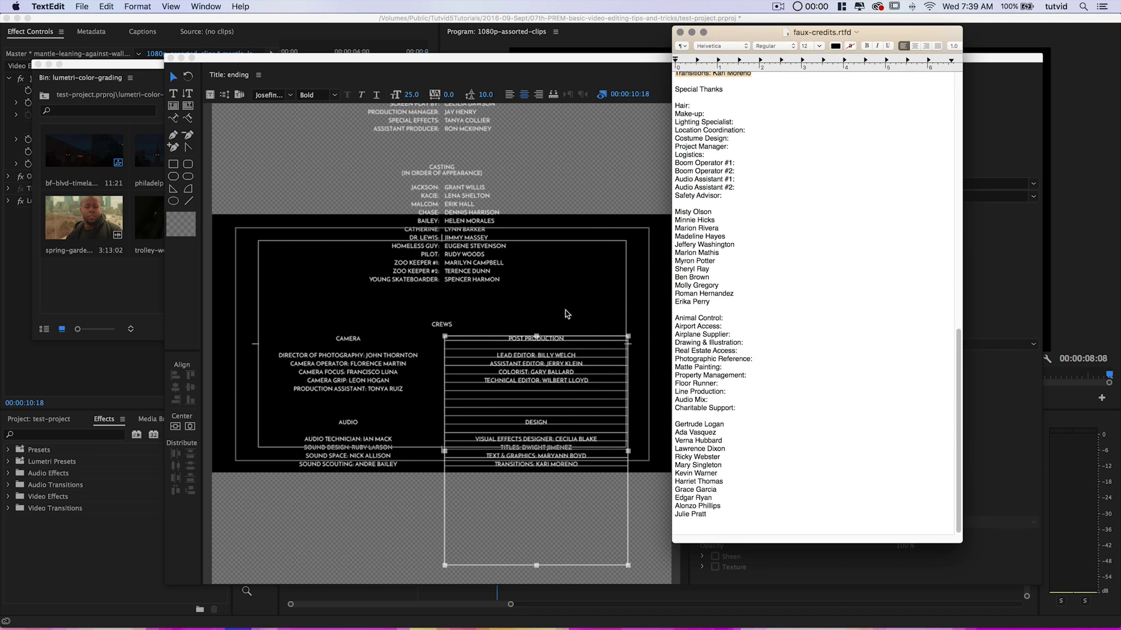
pyautogui.press('super+Tab')
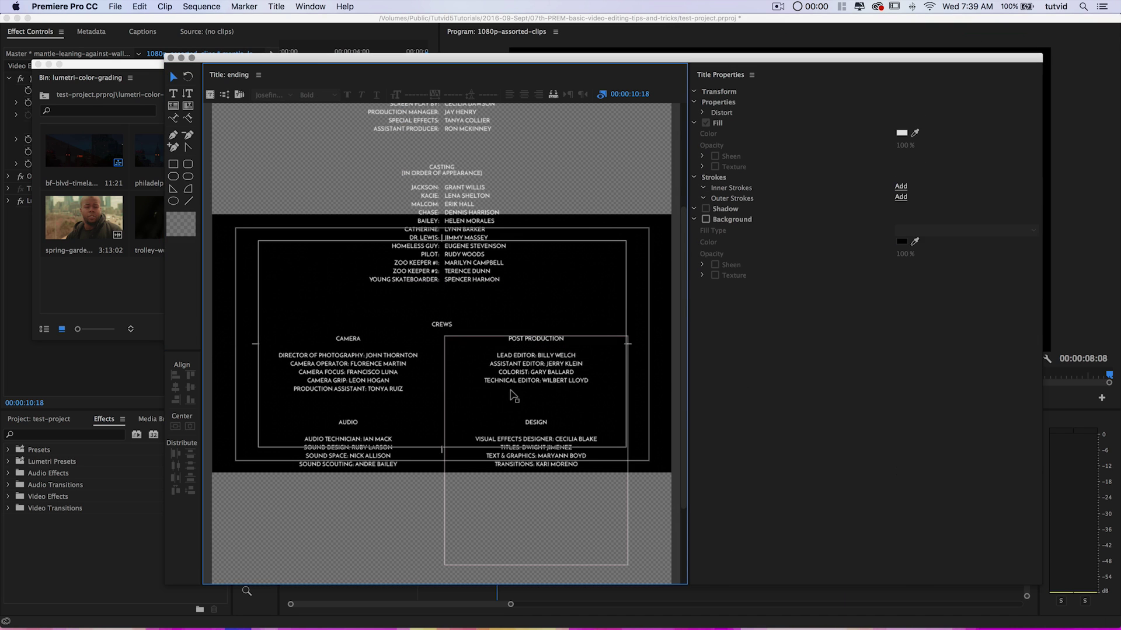
pyautogui.scroll(5, 514, 396)
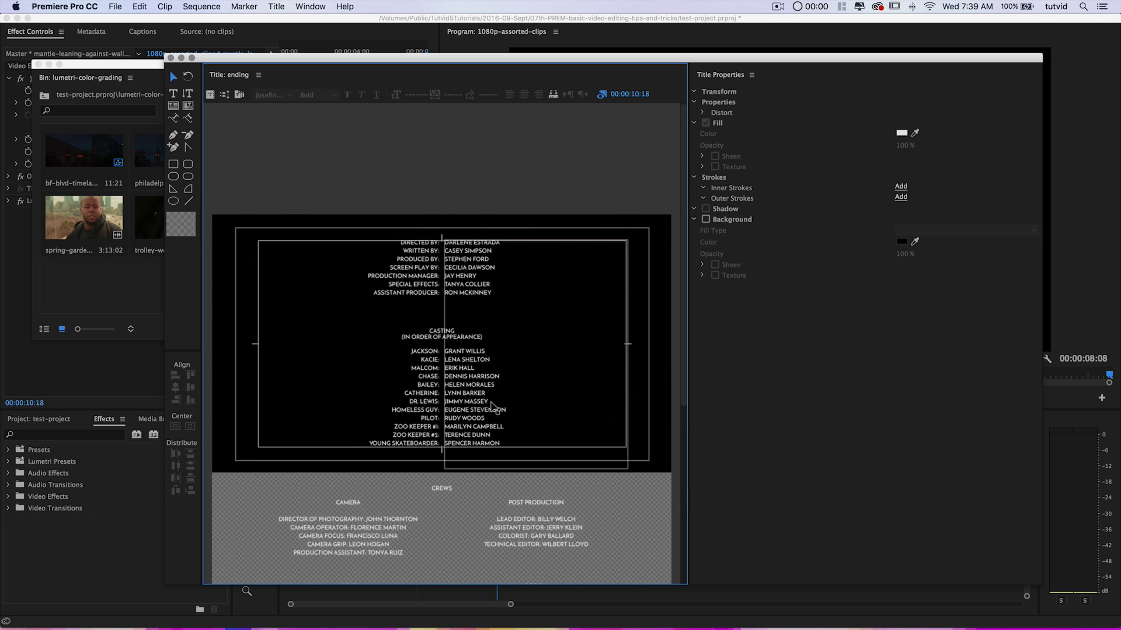
pyautogui.scroll(-8, 493, 408)
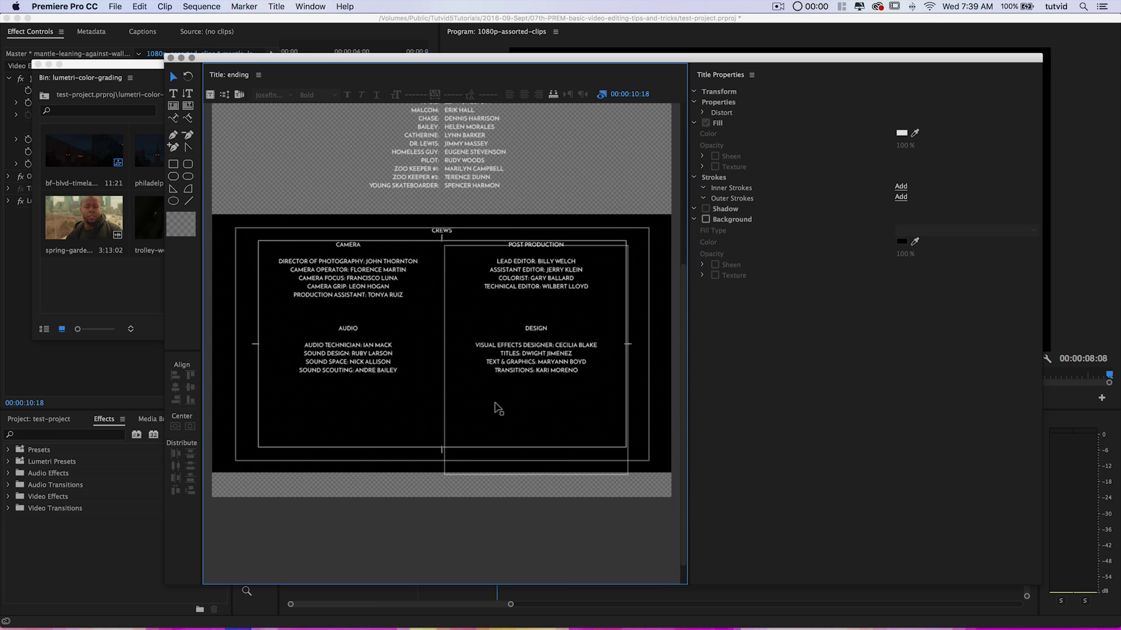
pyautogui.scroll(6, 498, 407)
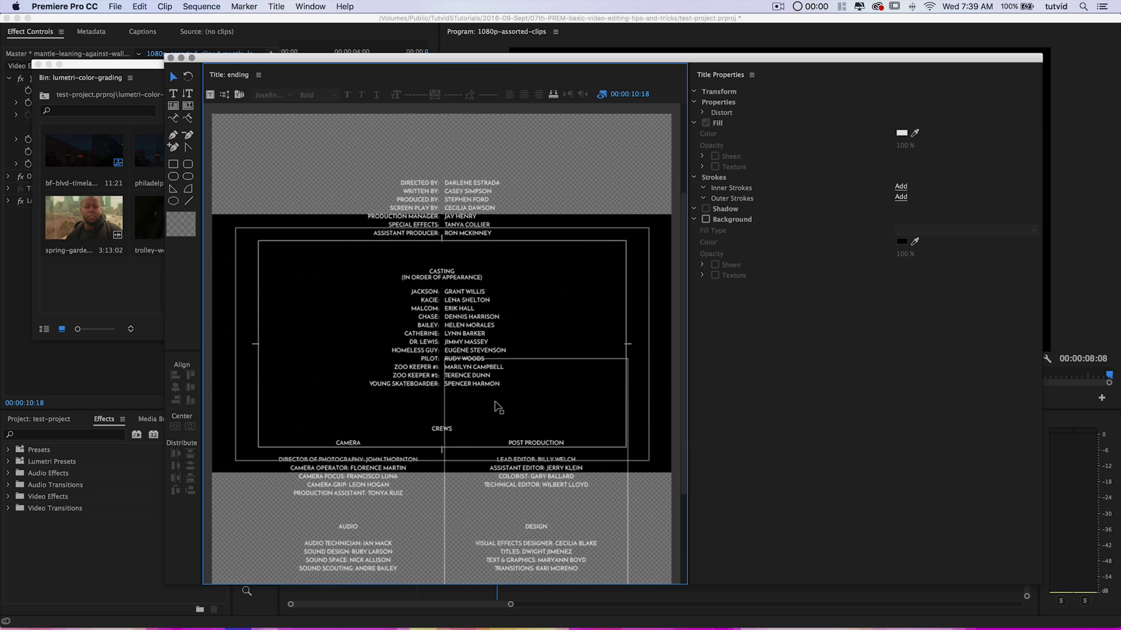
pyautogui.scroll(-6, 498, 407)
pyautogui.scroll(2, 505, 406)
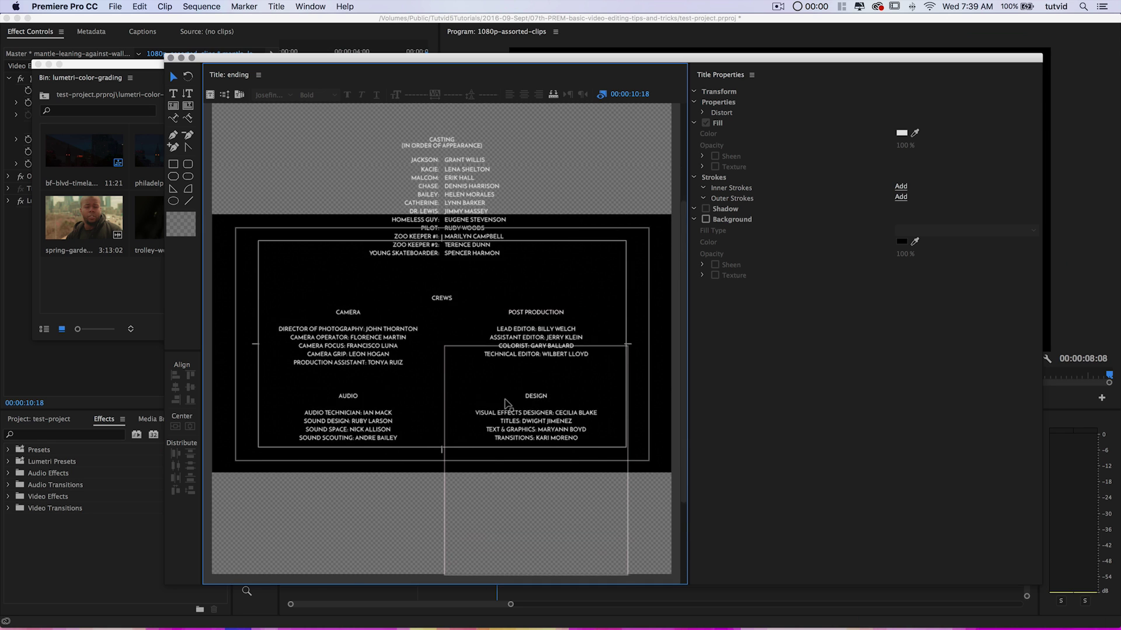
pyautogui.scroll(3, 497, 407)
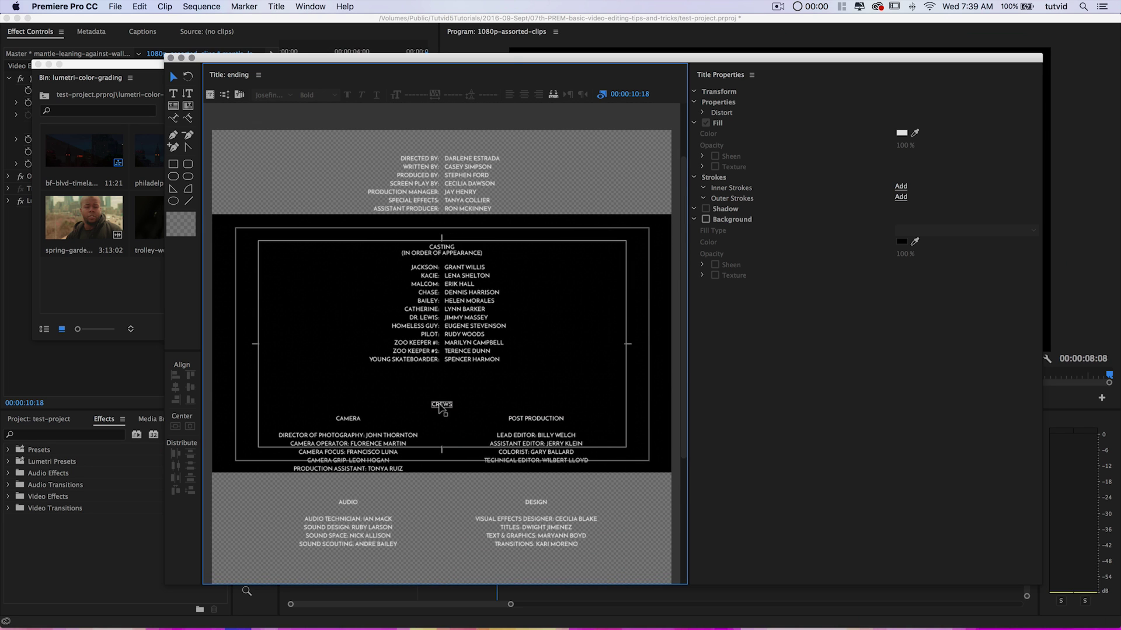
# - Check the placement of the CREWS heading and the Post Production and Design column
pyautogui.click(440, 407)
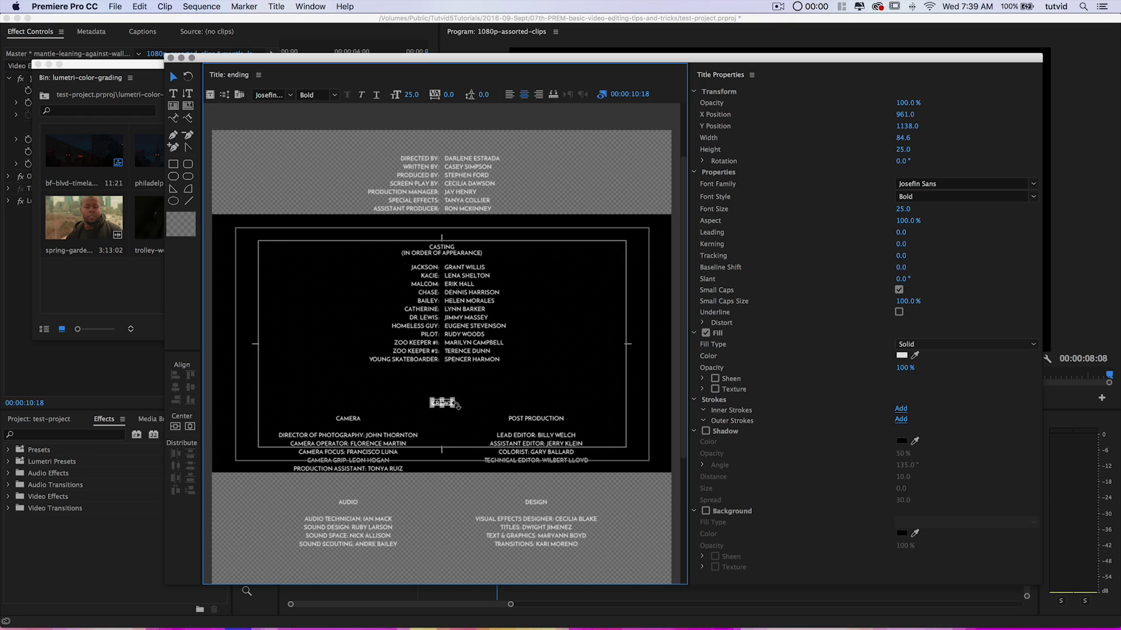
pyautogui.click(642, 486)
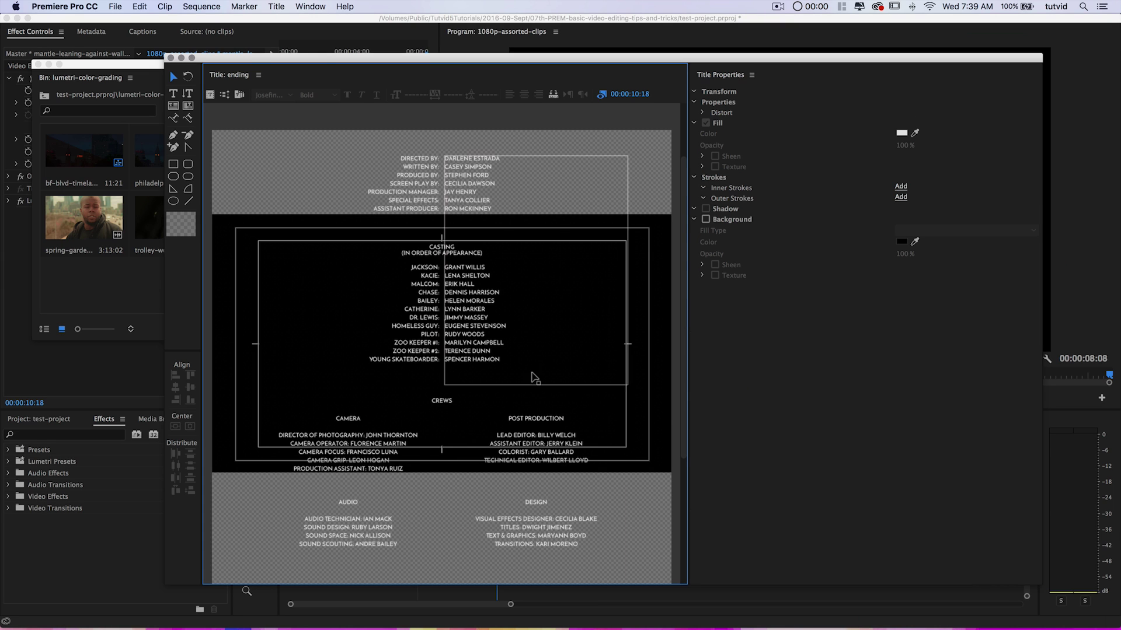
pyautogui.scroll(-3, 525, 391)
pyautogui.click(528, 388)
pyautogui.scroll(5, 528, 391)
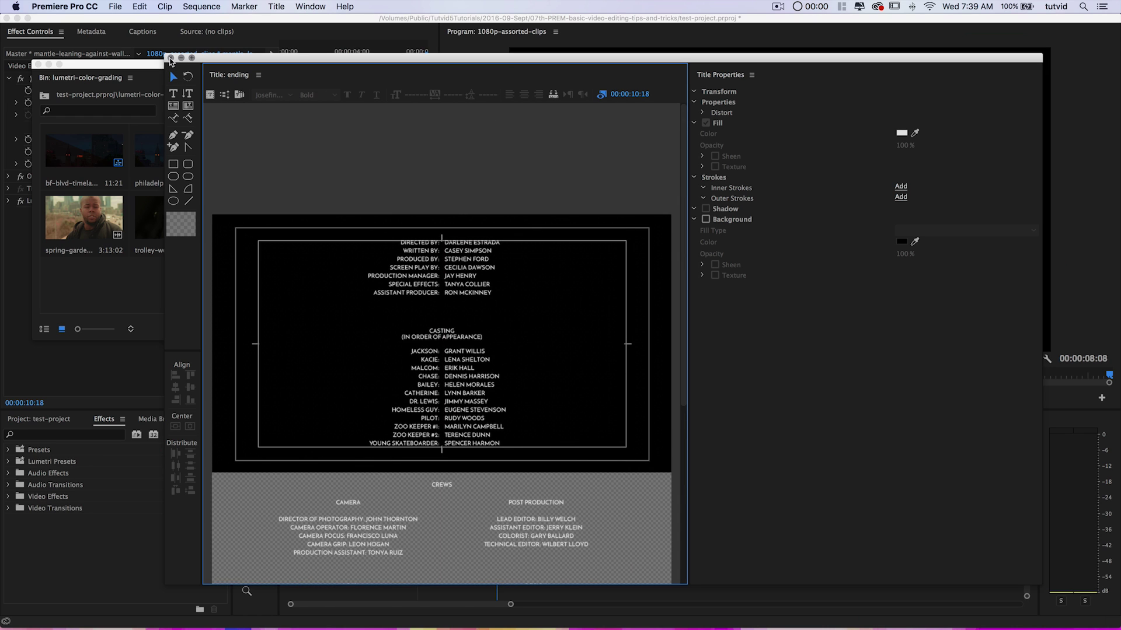
pyautogui.click(171, 59)
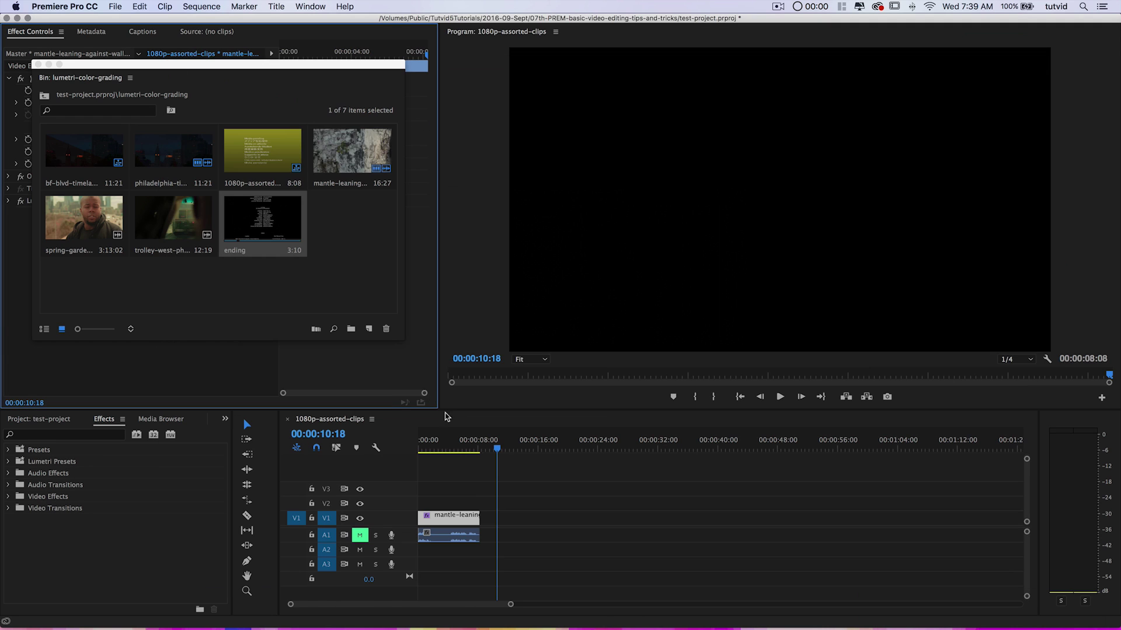
pyautogui.moveTo(264, 220); pyautogui.dragTo(491, 522)
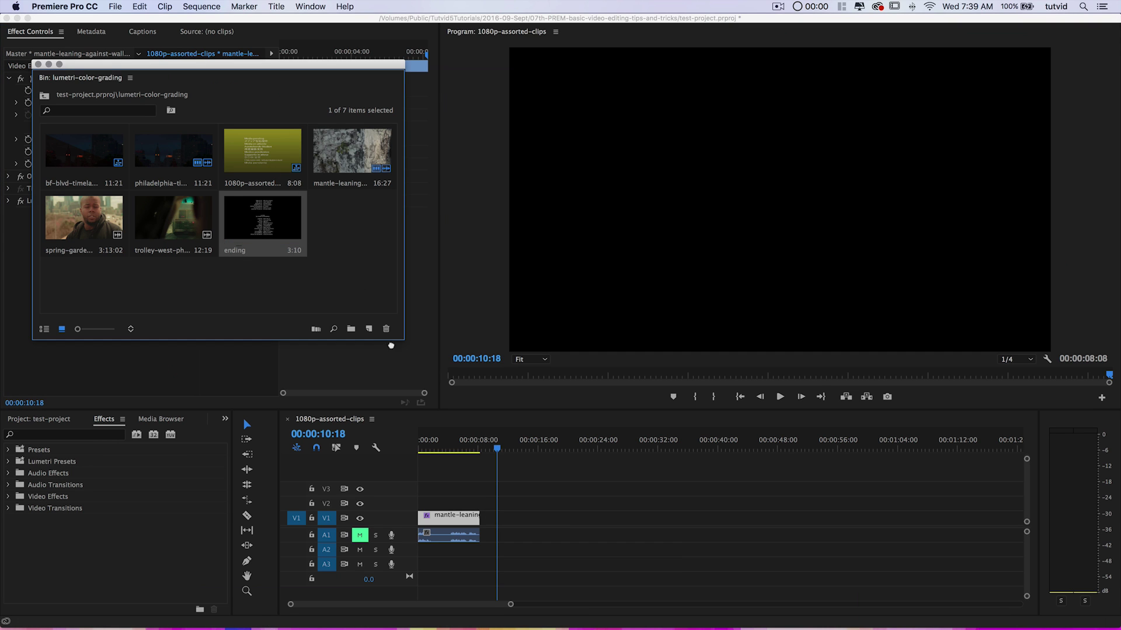
pyautogui.moveTo(263, 221); pyautogui.dragTo(493, 521)
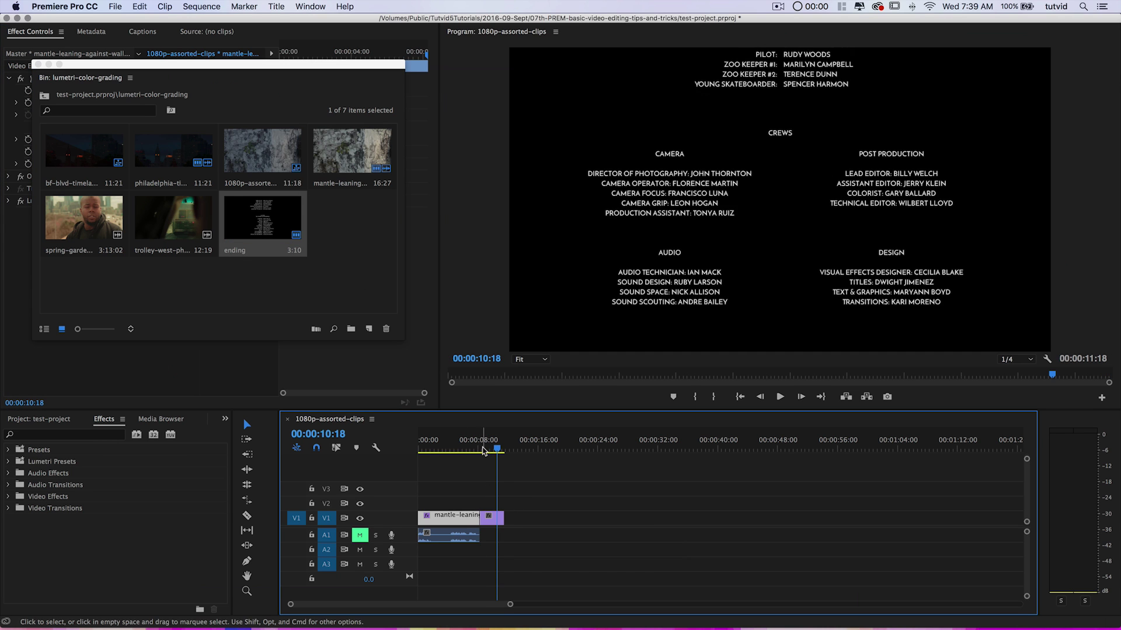
pyautogui.moveTo(488, 450); pyautogui.dragTo(476, 451)
pyautogui.press('space')
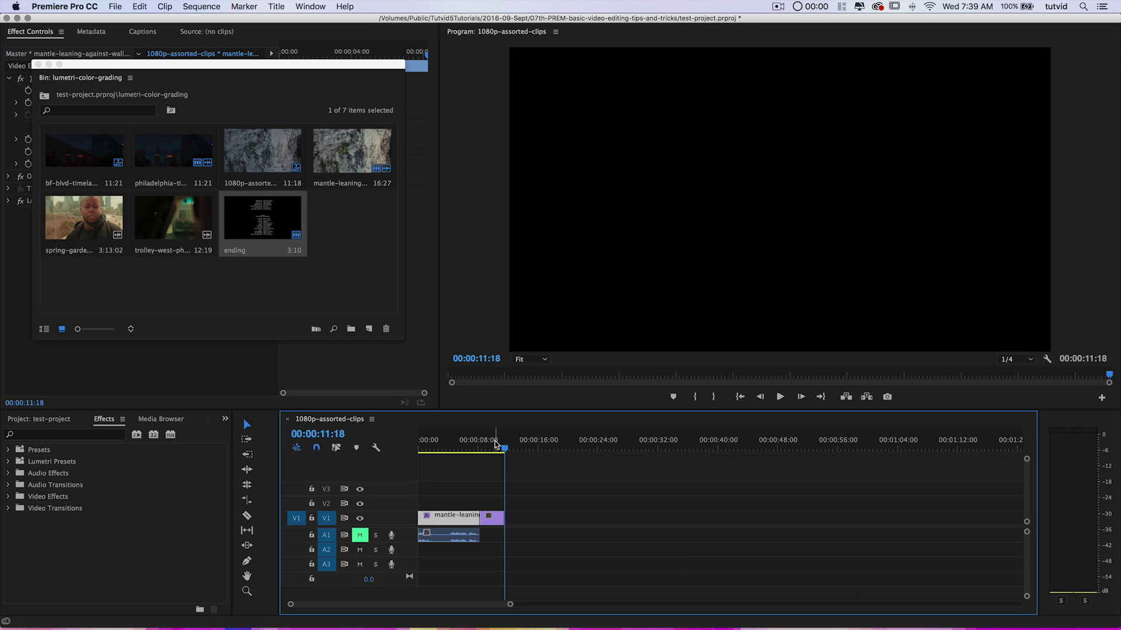
pyautogui.click(484, 448)
pyautogui.press('space')
pyautogui.click(462, 449)
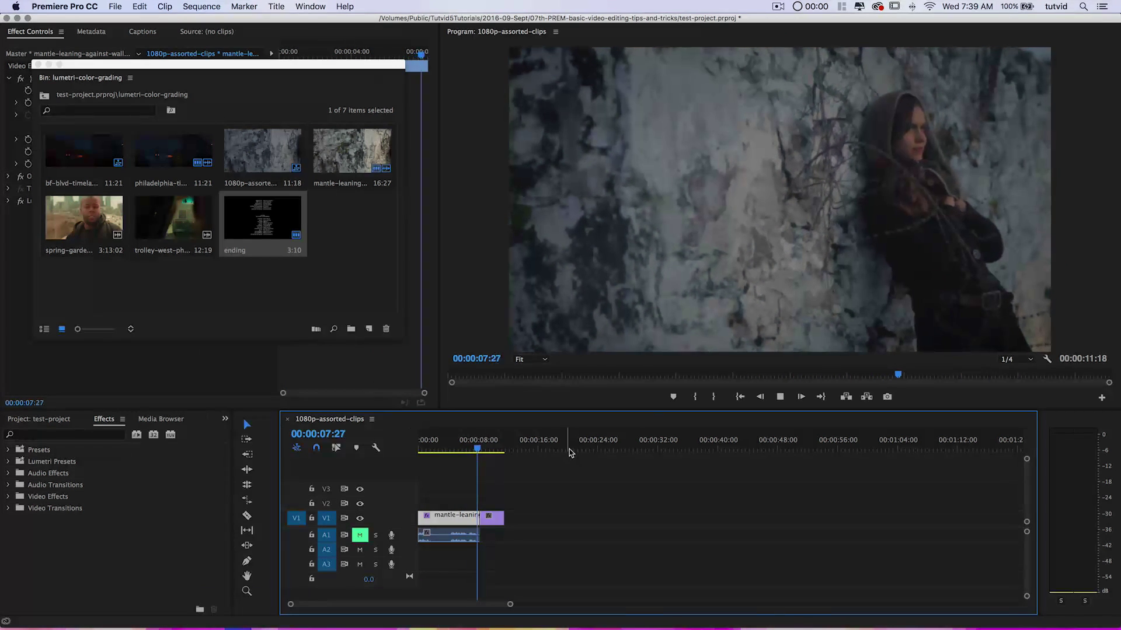
pyautogui.press('space')
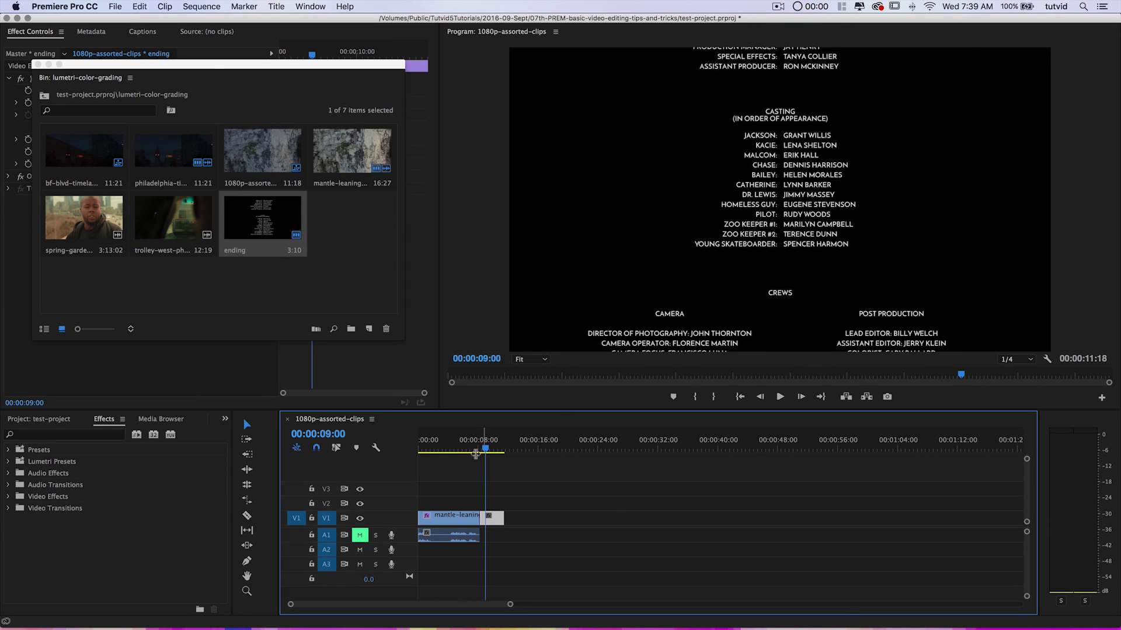
pyautogui.doubleClick(264, 218)
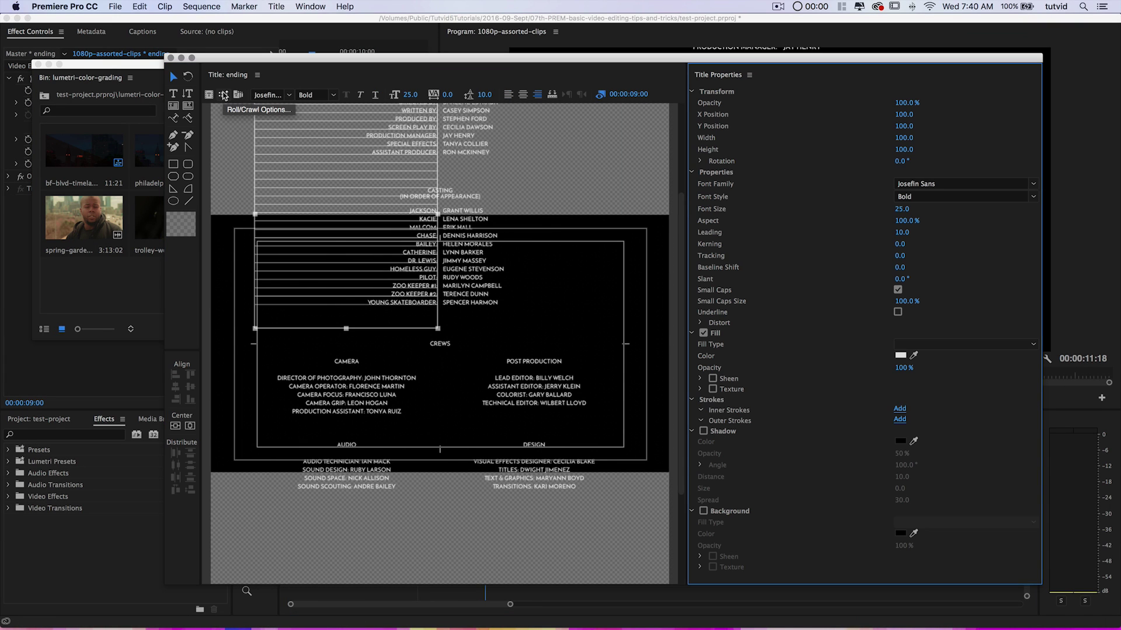
# - Set the title to Roll, starting and ending off screen, and close the Titler
pyautogui.click(224, 96)
pyautogui.click(466, 293)
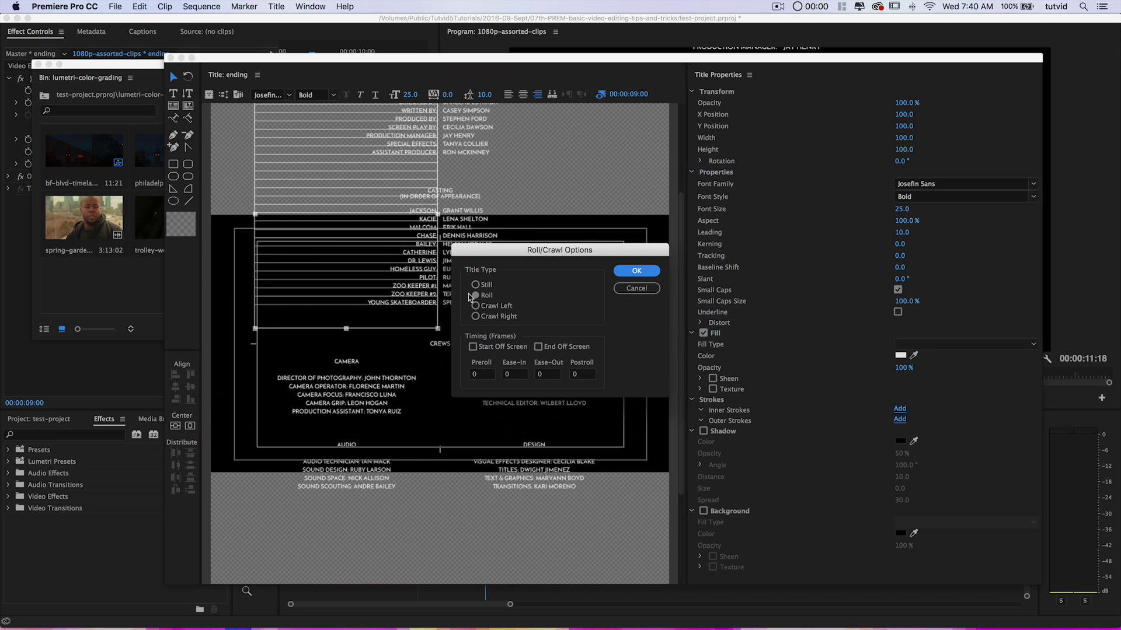
pyautogui.moveTo(528, 252); pyautogui.dragTo(507, 239)
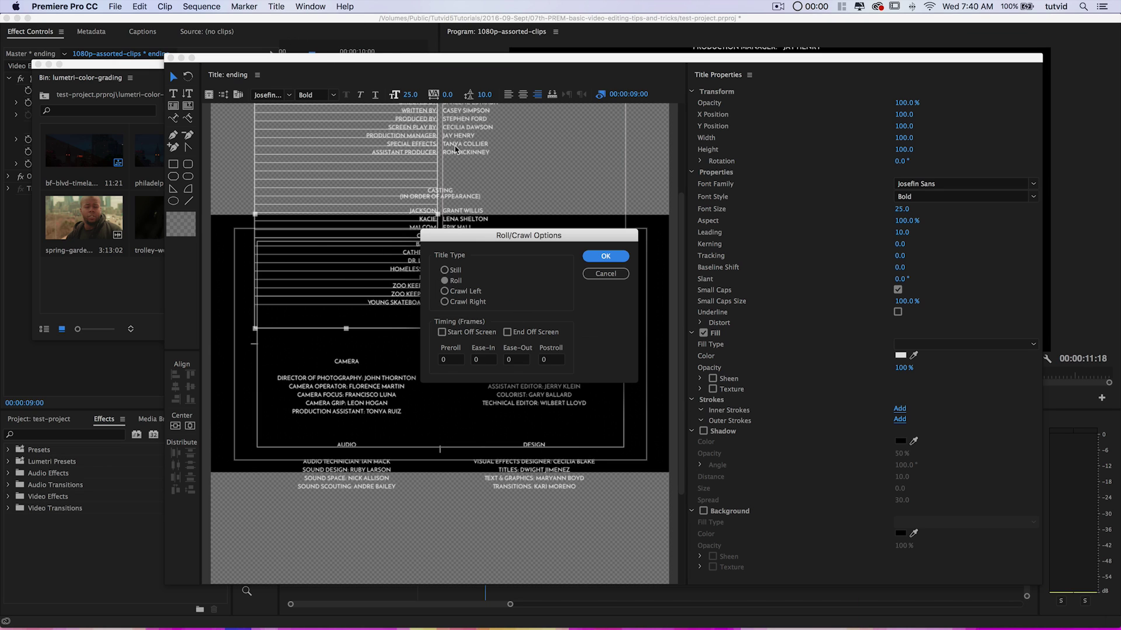
pyautogui.moveTo(509, 236); pyautogui.dragTo(539, 195)
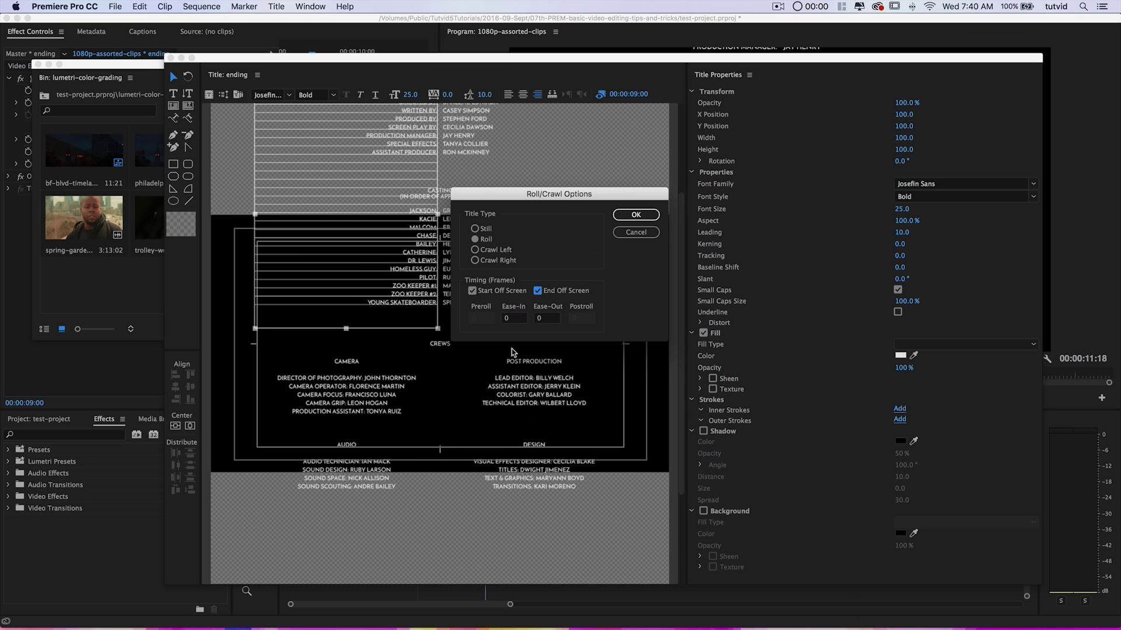
pyautogui.moveTo(585, 199); pyautogui.dragTo(612, 249)
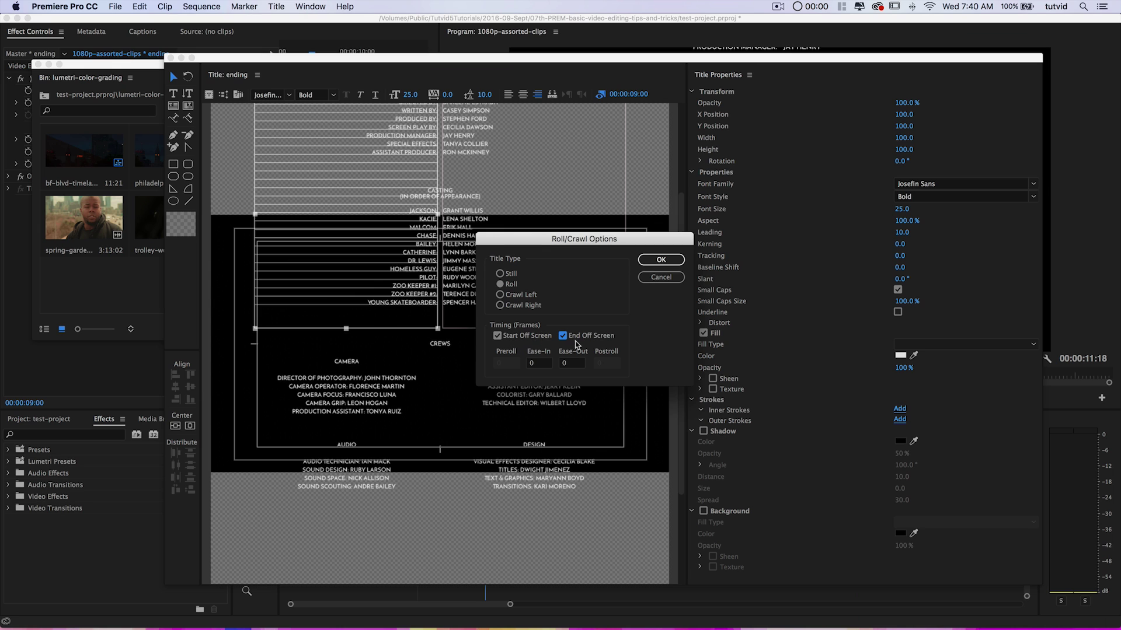
pyautogui.click(660, 264)
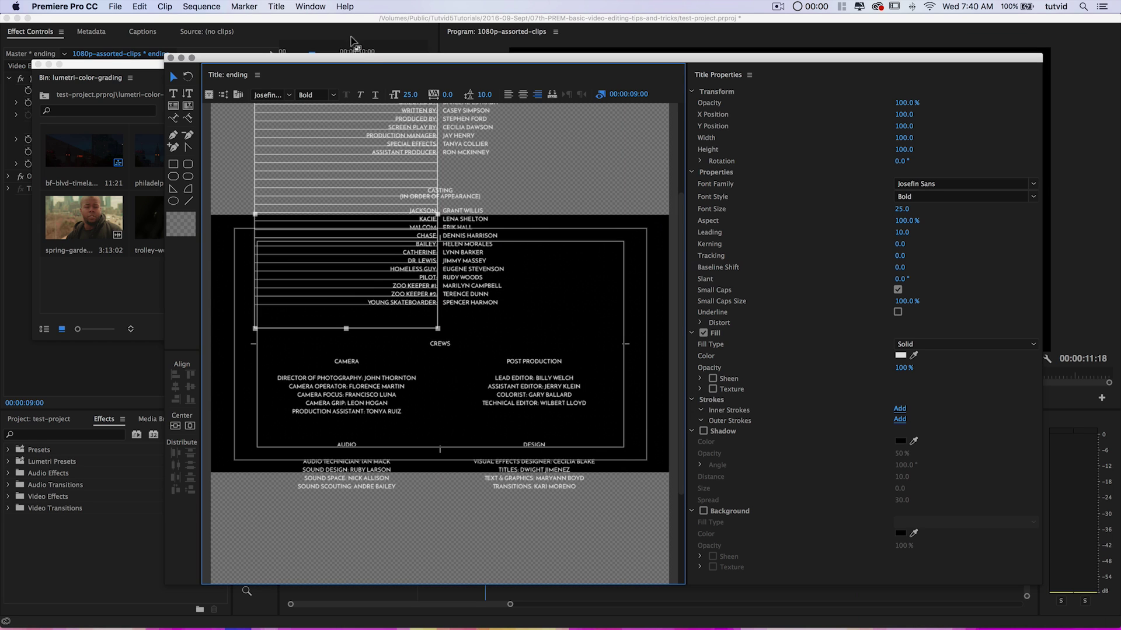
pyautogui.click(170, 58)
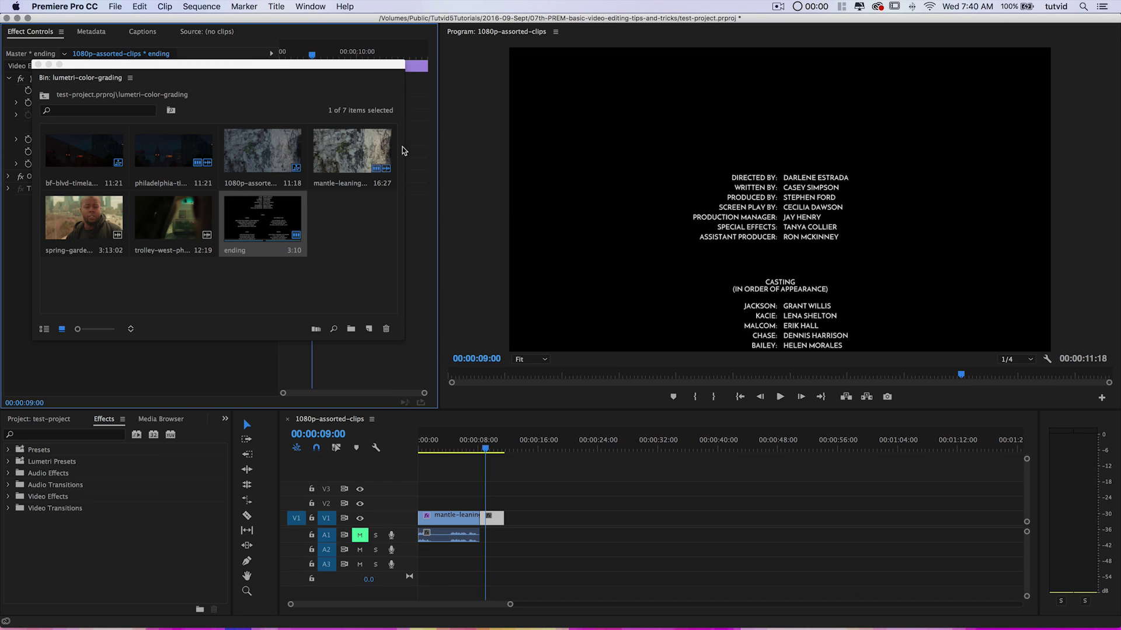
# - Save, play into the credits, and stretch the ending clip to about 16 seconds
pyautogui.press('super+s')
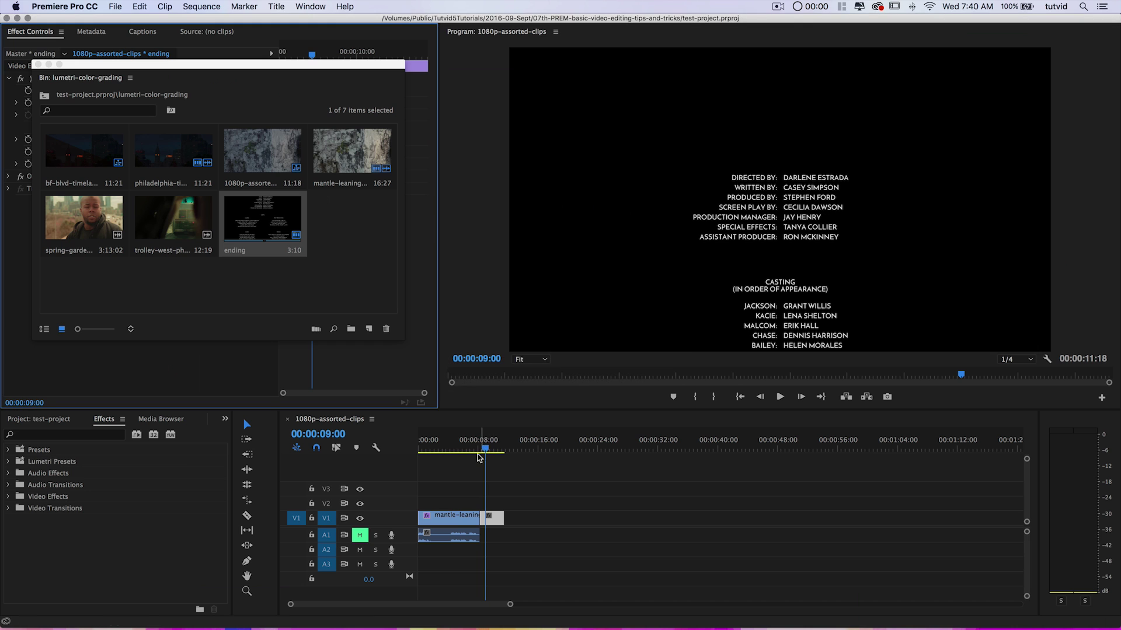
pyautogui.click(473, 448)
pyautogui.press('space')
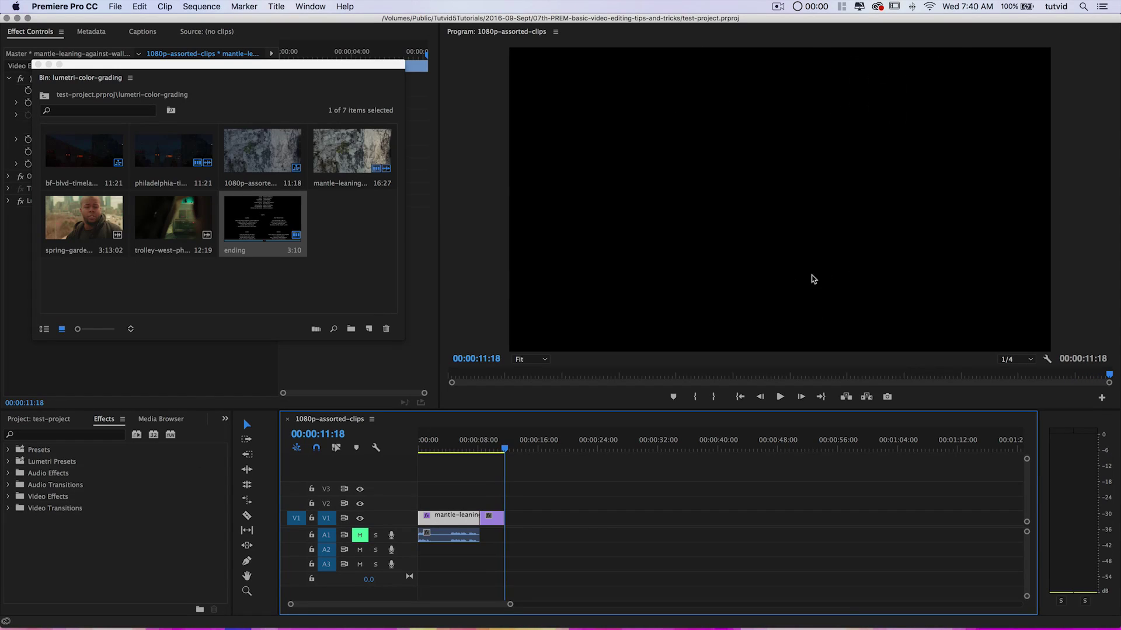
pyautogui.click(496, 451)
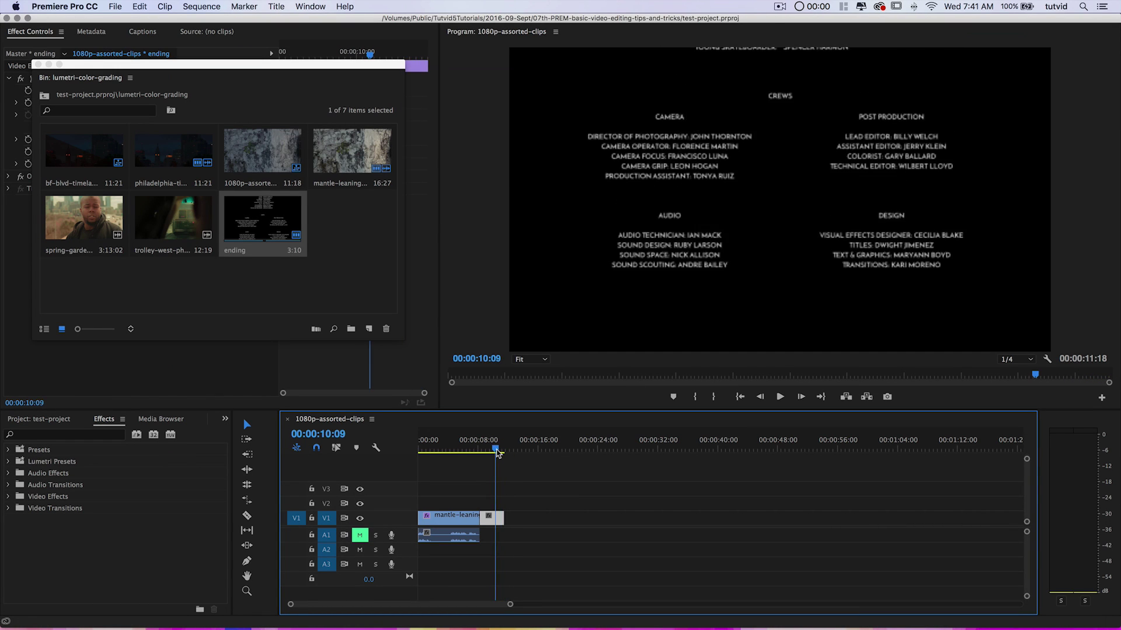
pyautogui.moveTo(497, 453)
pyautogui.mouseDown()
pyautogui.moveTo(480, 454)
pyautogui.moveTo(513, 454)
pyautogui.moveTo(489, 459)
pyautogui.mouseUp()
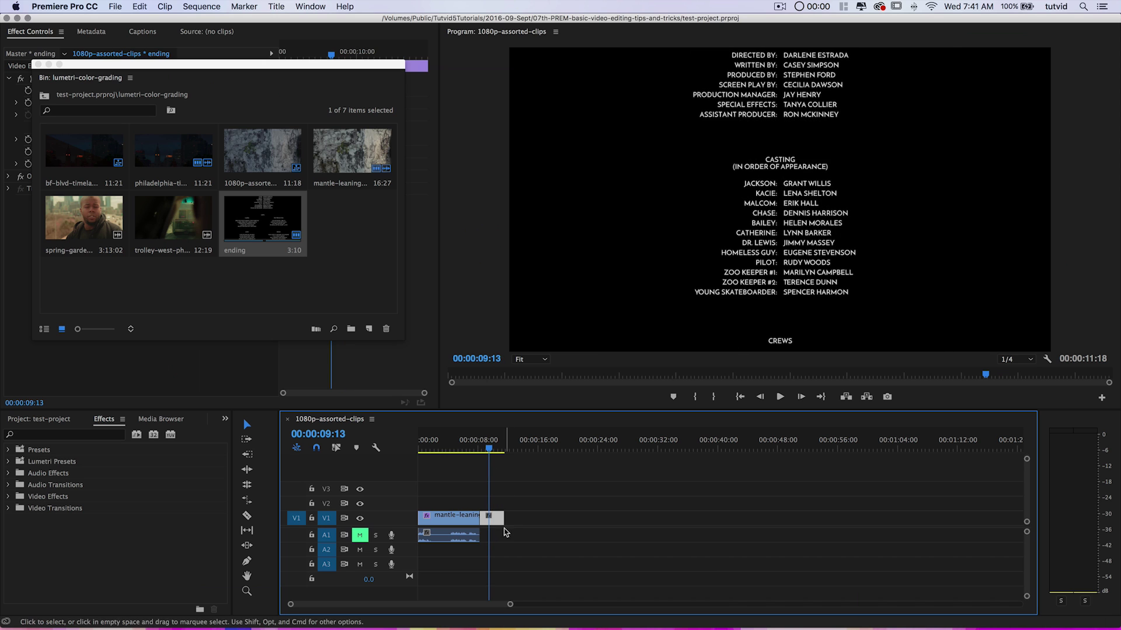
pyautogui.moveTo(504, 518); pyautogui.dragTo(617, 517)
pyautogui.click(473, 453)
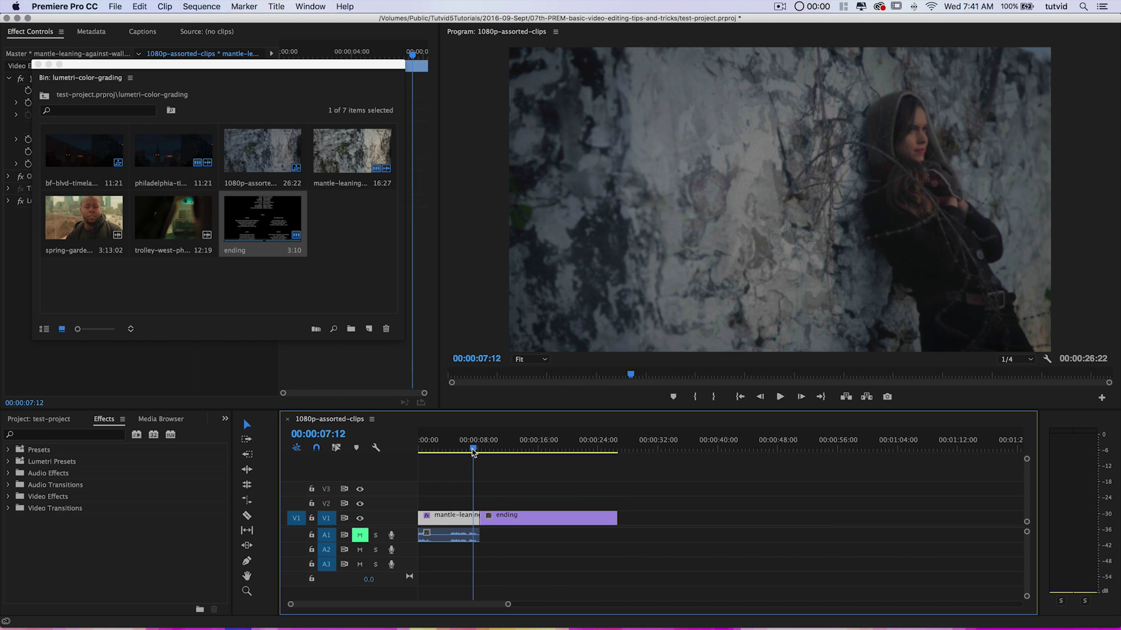
pyautogui.press('space')
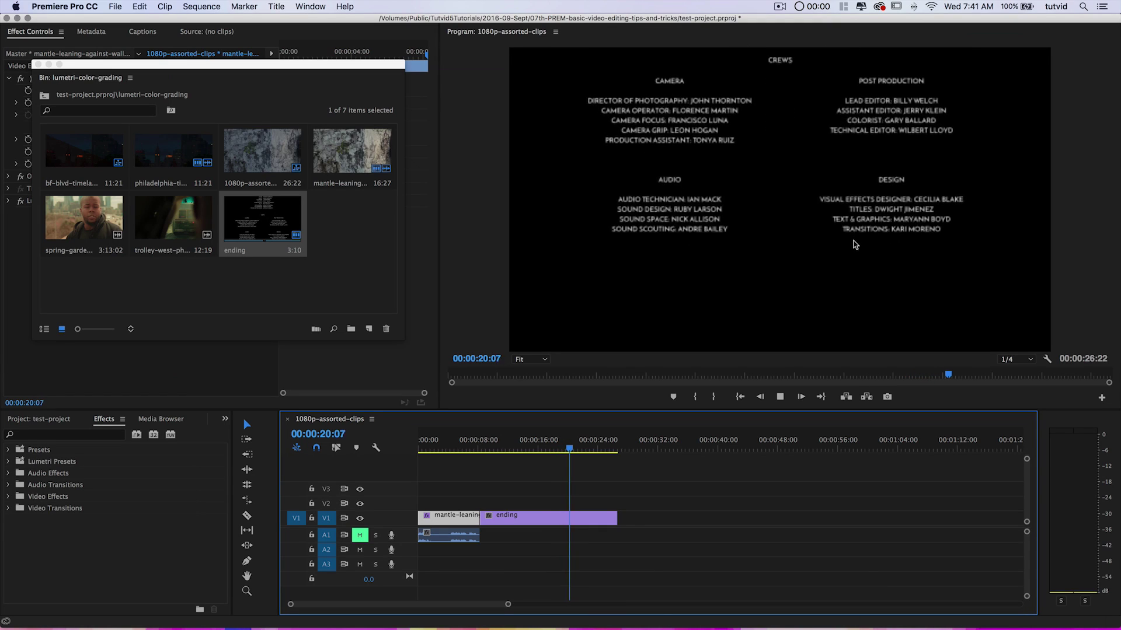
pyautogui.click(757, 184)
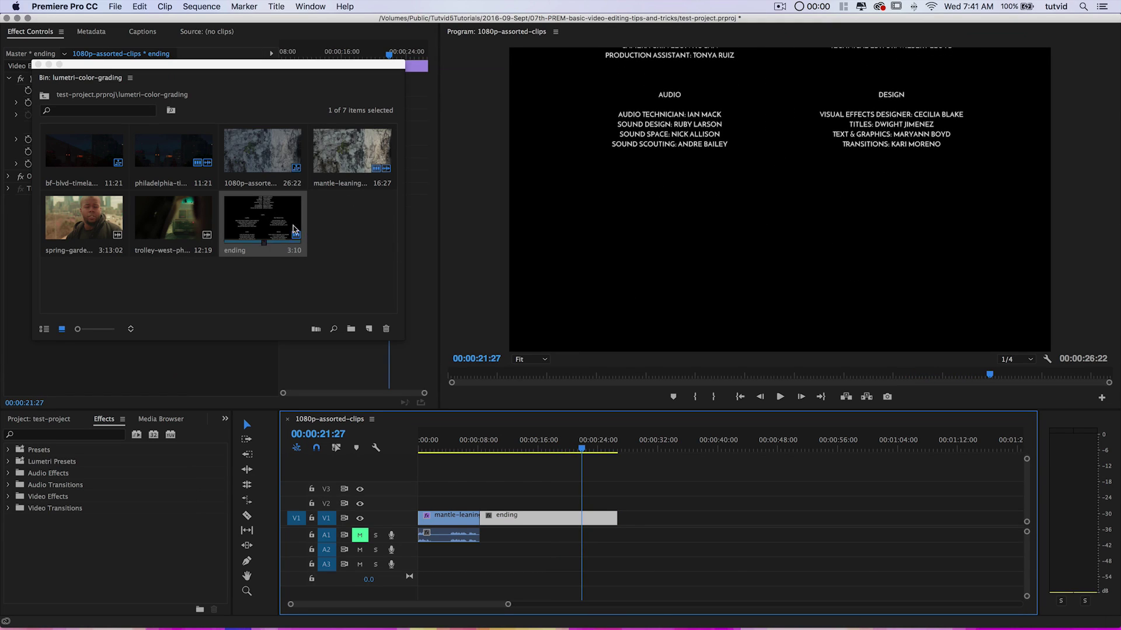
pyautogui.press('space')
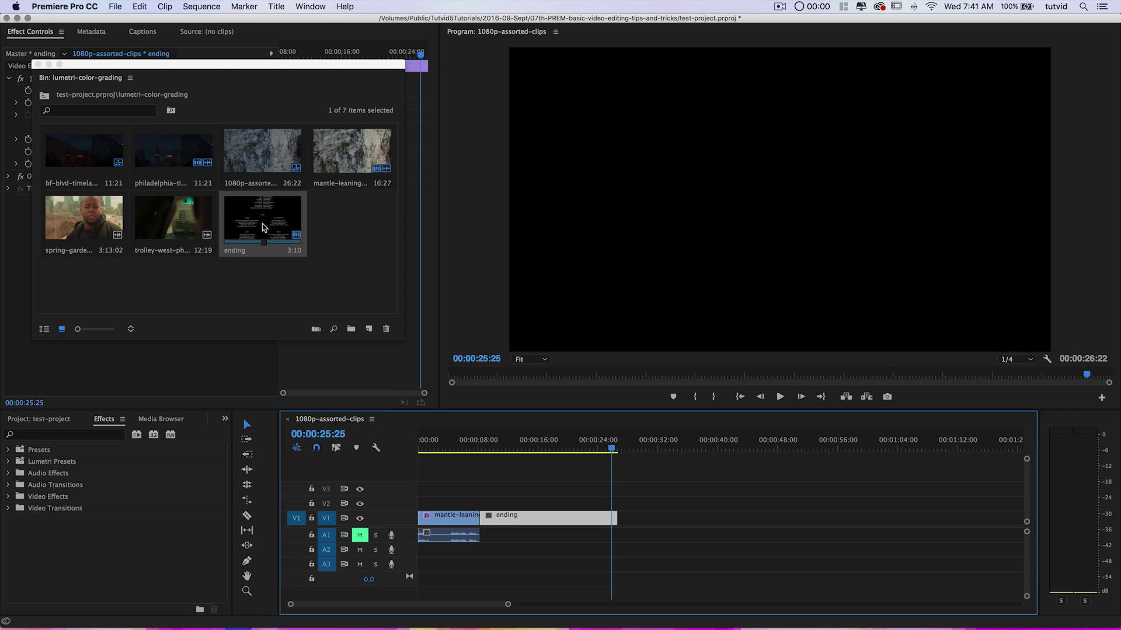
pyautogui.click(266, 228)
# - Pull the CAMERA and POST PRODUCTION boxes' bottom edge up to just below the last names, then close the titler
pyautogui.doubleClick(266, 228)
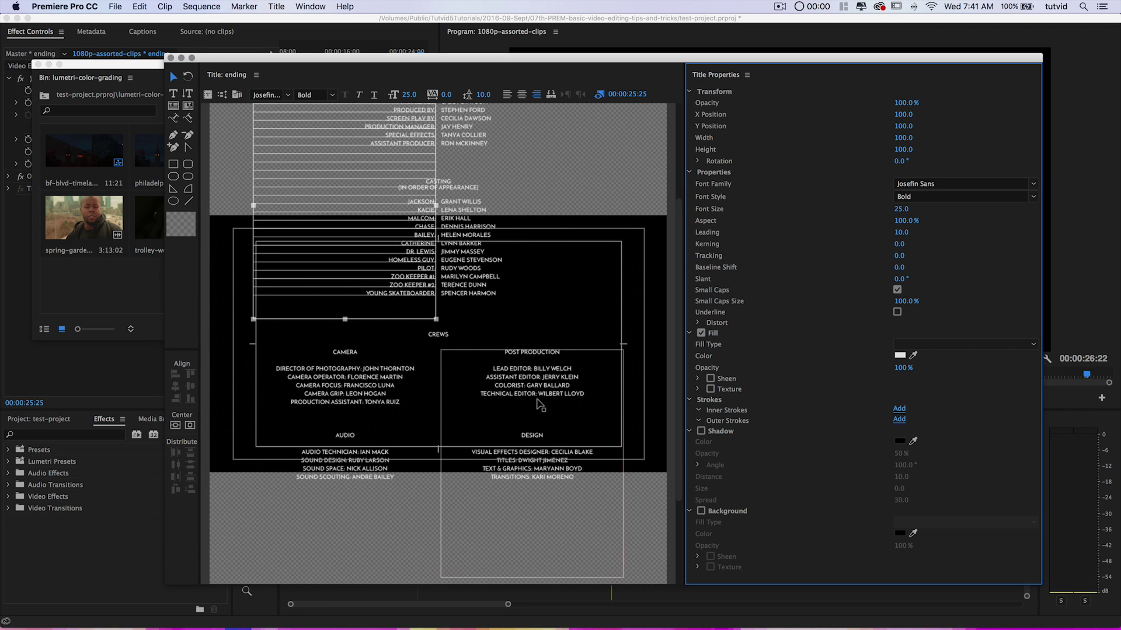
pyautogui.scroll(-3, 543, 403)
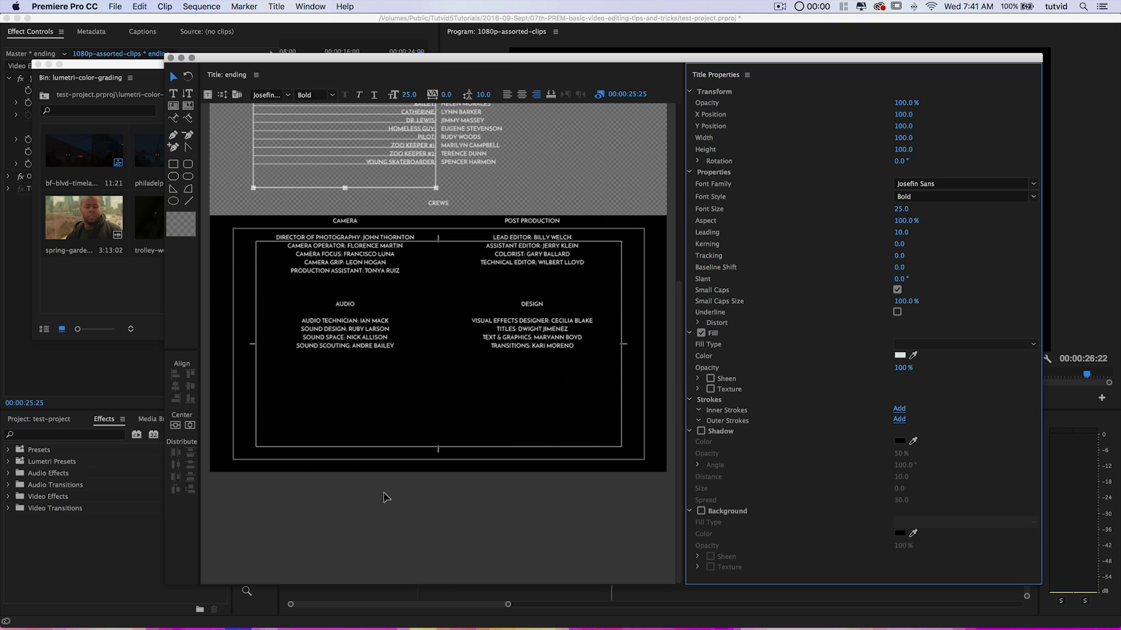
pyautogui.click(385, 497)
pyautogui.click(502, 429)
pyautogui.keyDown('shift'); pyautogui.click(400, 429); pyautogui.keyUp('shift')
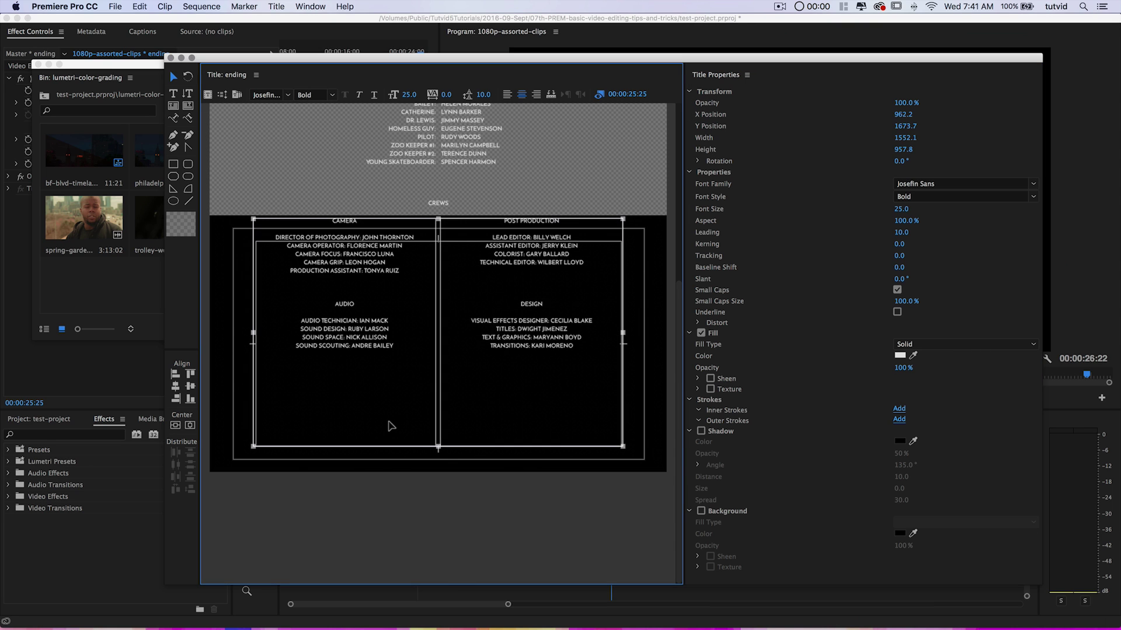
pyautogui.moveTo(439, 447); pyautogui.dragTo(455, 352)
pyautogui.scroll(3, 456, 352)
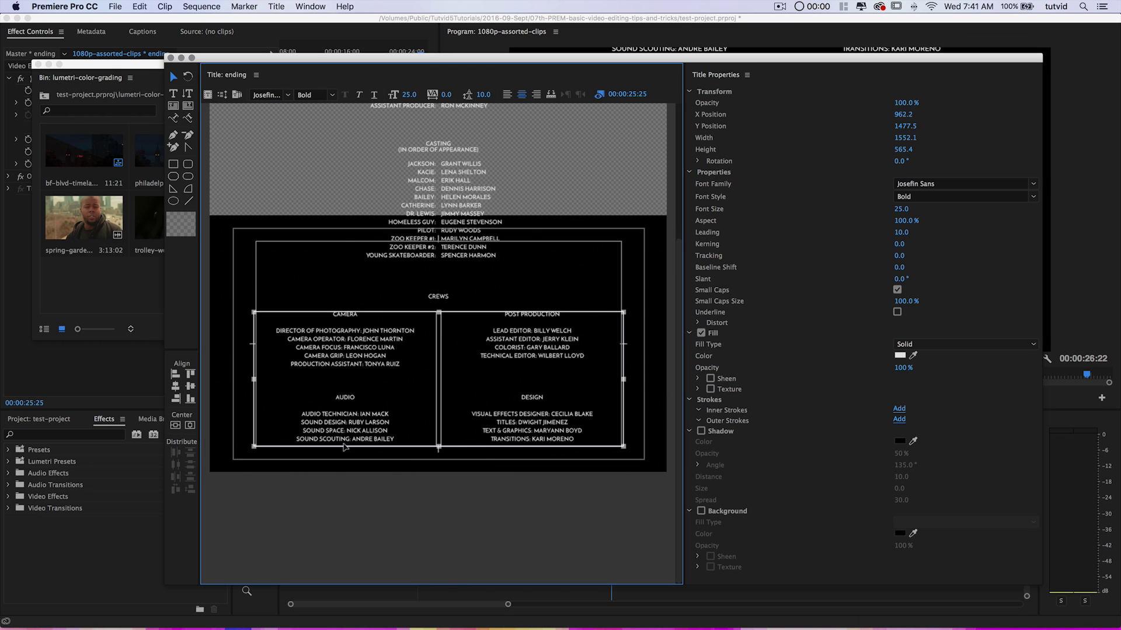
pyautogui.moveTo(345, 447); pyautogui.dragTo(389, 223)
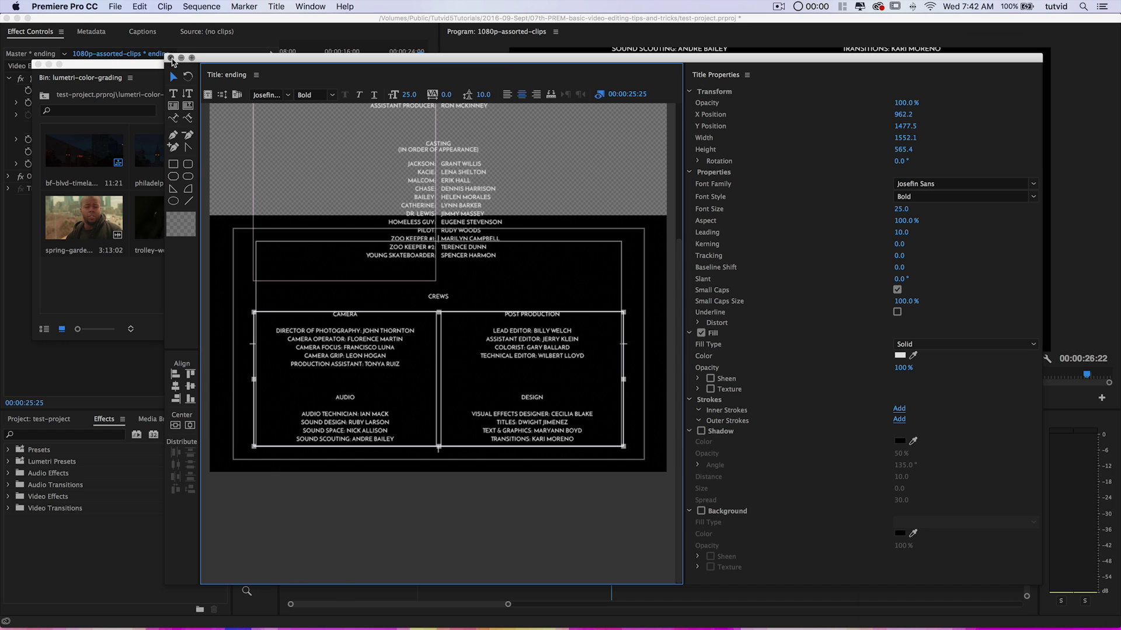
pyautogui.click(171, 59)
# - Trim the ending credits clip's end so the sequence runs 00:00:23:07, and preview the roll
pyautogui.moveTo(615, 518); pyautogui.dragTo(589, 521)
pyautogui.moveTo(484, 450)
pyautogui.mouseDown()
pyautogui.moveTo(475, 450)
pyautogui.moveTo(486, 450)
pyautogui.mouseUp()
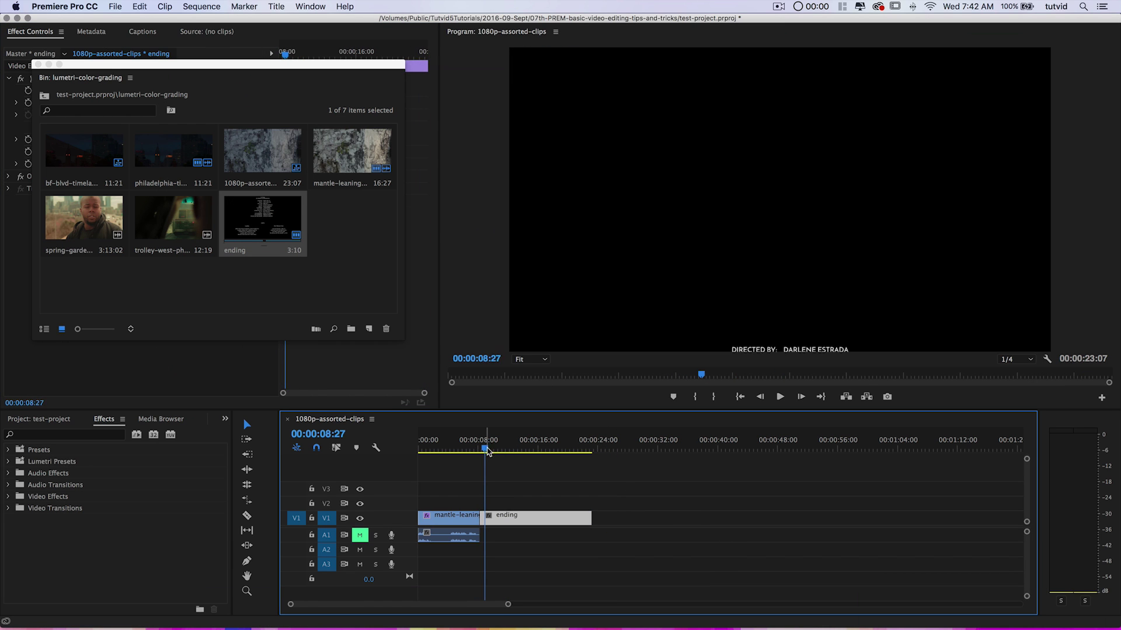
pyautogui.press('space')
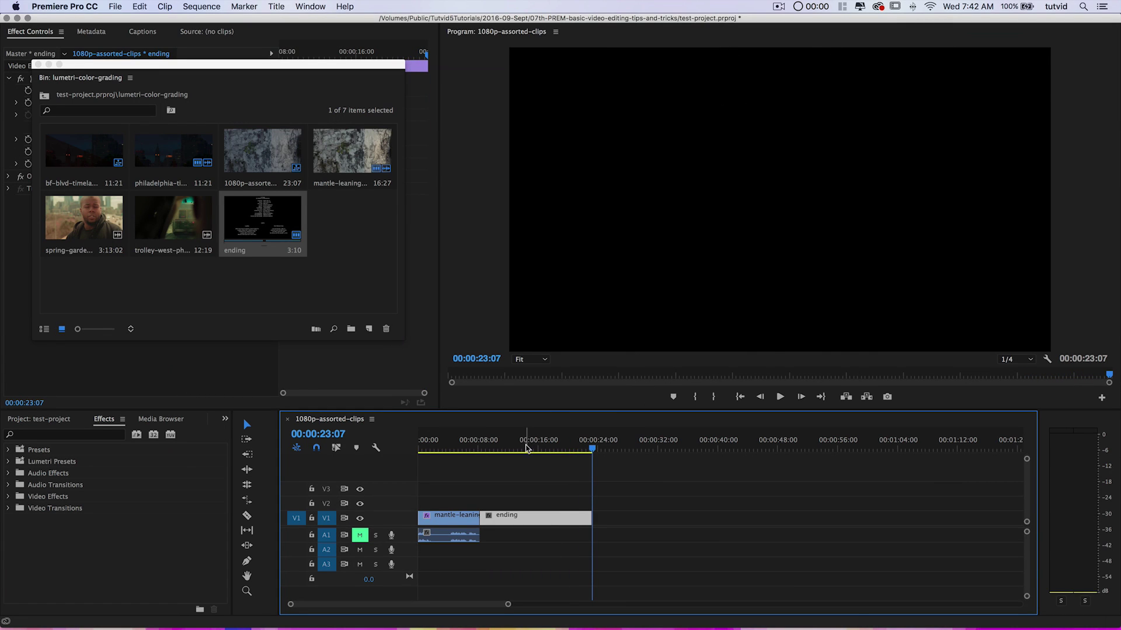
pyautogui.moveTo(470, 450)
pyautogui.mouseDown()
pyautogui.moveTo(503, 451)
pyautogui.moveTo(468, 451)
pyautogui.mouseUp()
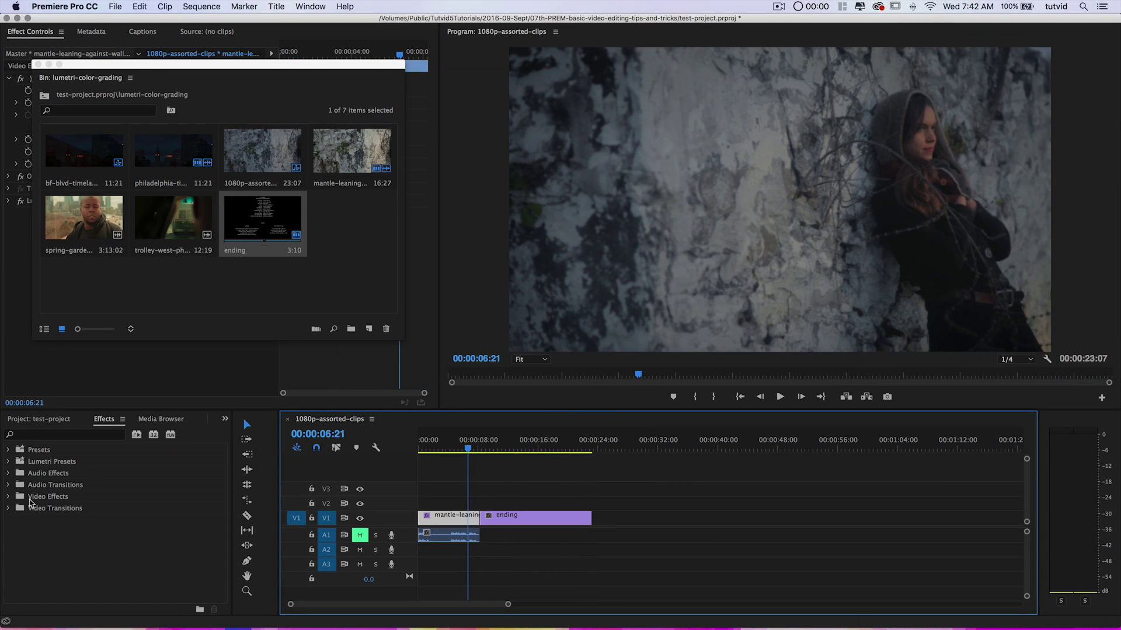
# - Drop a Cross Dissolve on the V1 cut between the mantle clip and the credits, then play it back
pyautogui.doubleClick(55, 509)
pyautogui.doubleClick(52, 532)
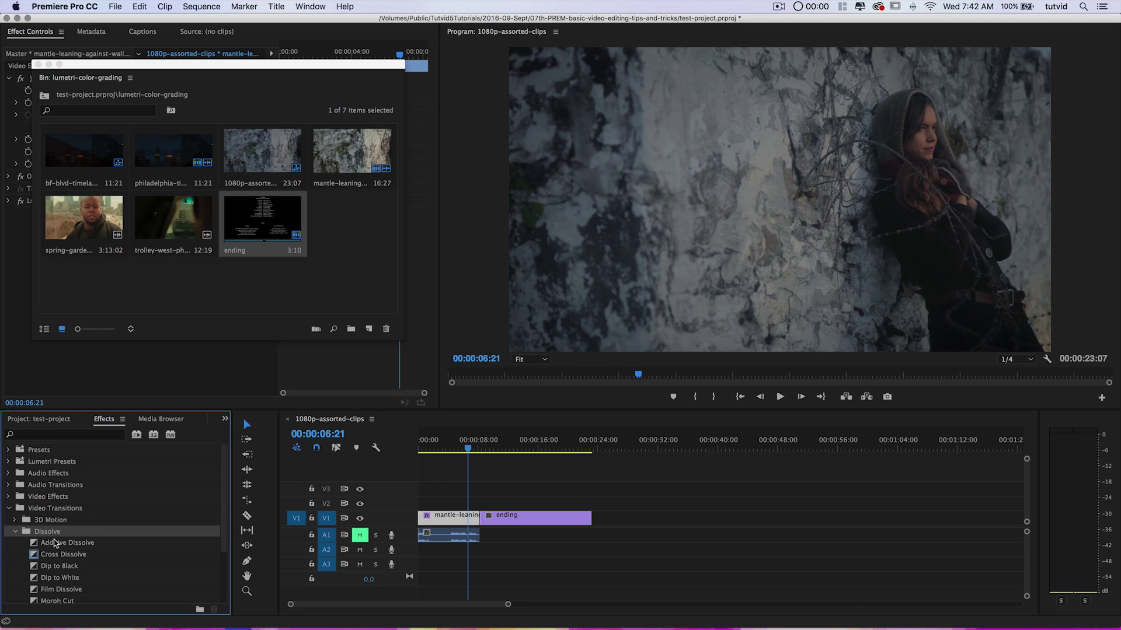
pyautogui.click(58, 557)
pyautogui.moveTo(484, 517); pyautogui.dragTo(480, 518)
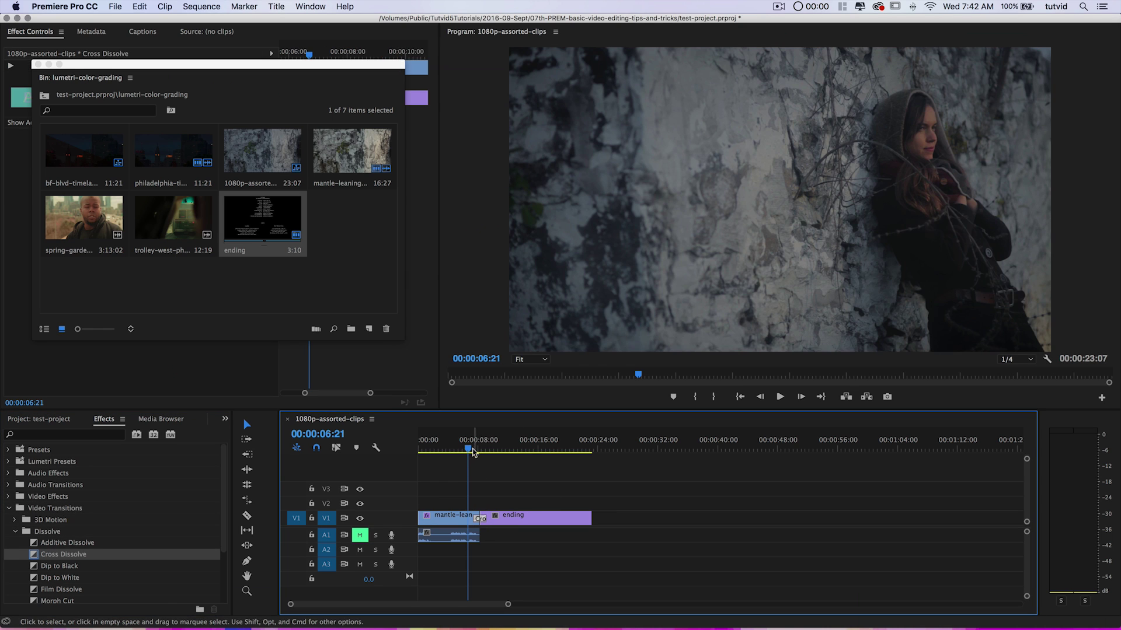
pyautogui.press('space')
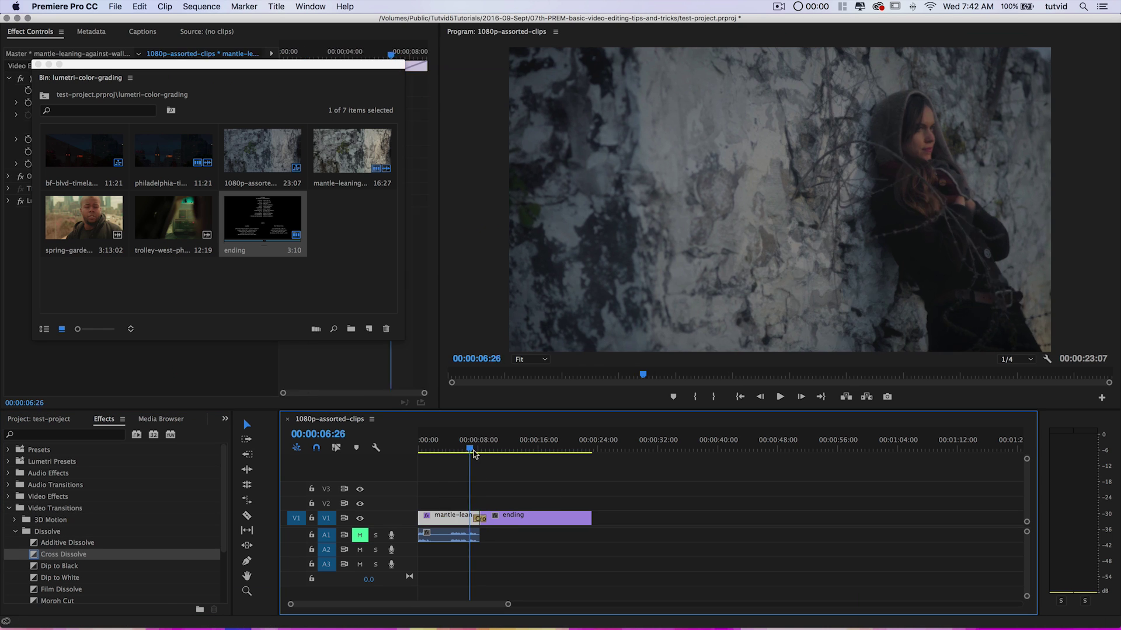